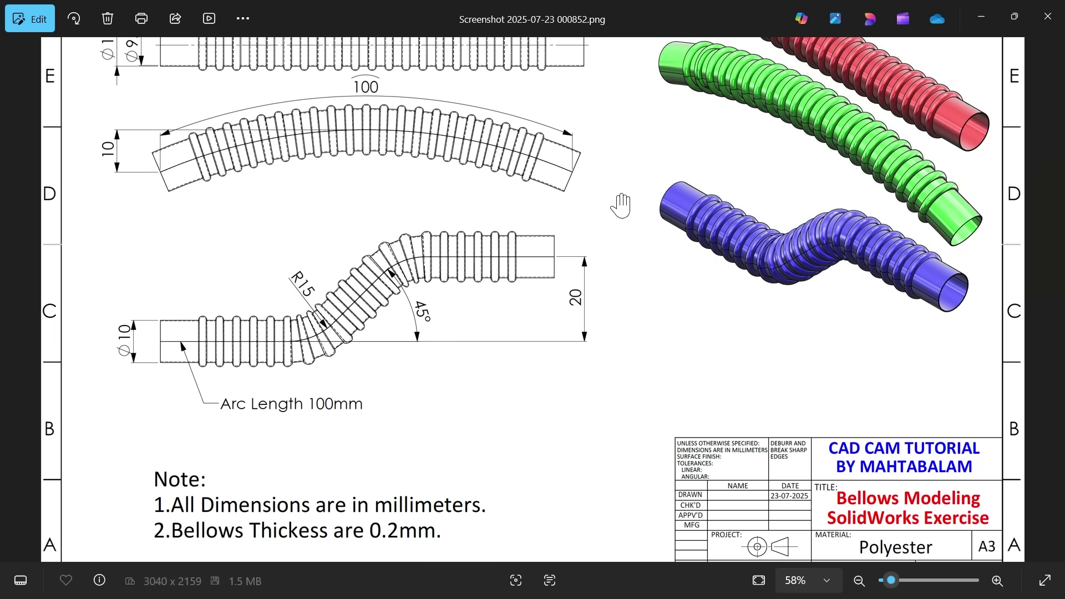
Step: Examine the bellows drawing's three views, dimensions and notes, and switch to SOLIDWORKS
drag(598, 202, 604, 306)
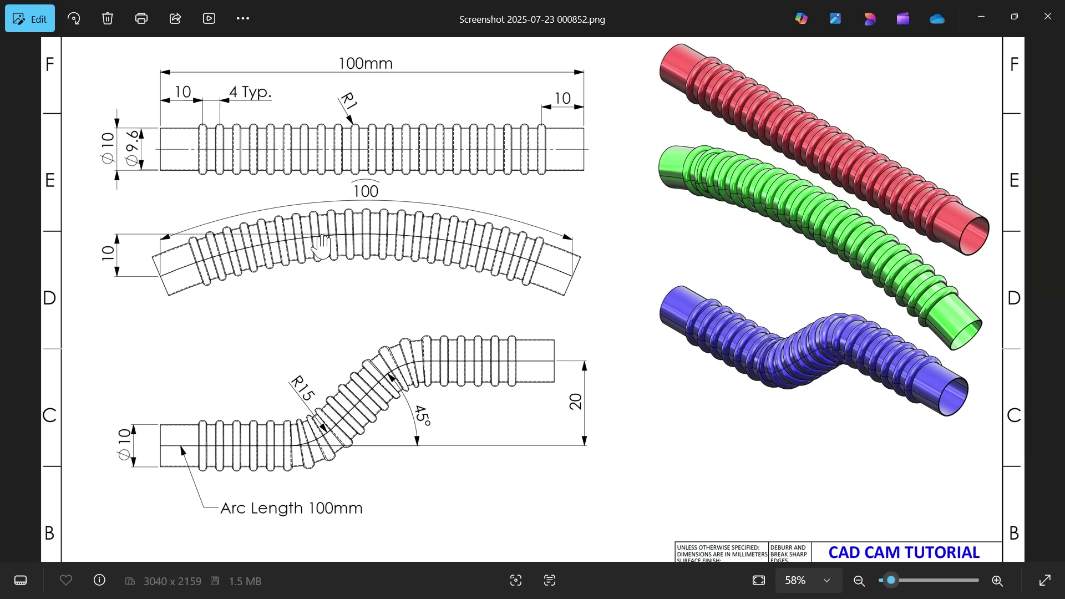
drag(369, 368, 377, 233)
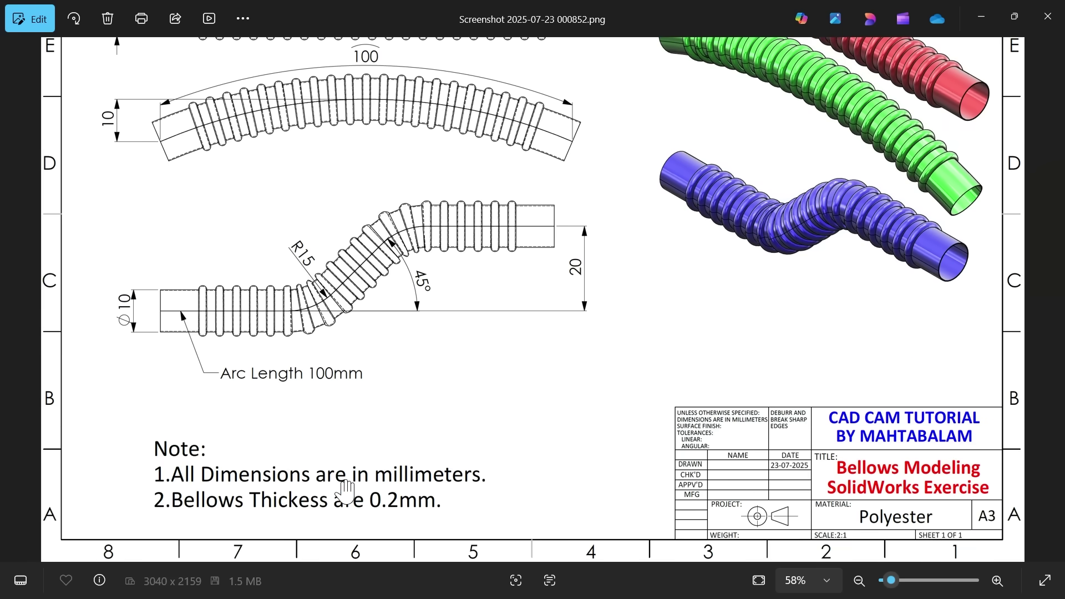
drag(353, 128, 357, 326)
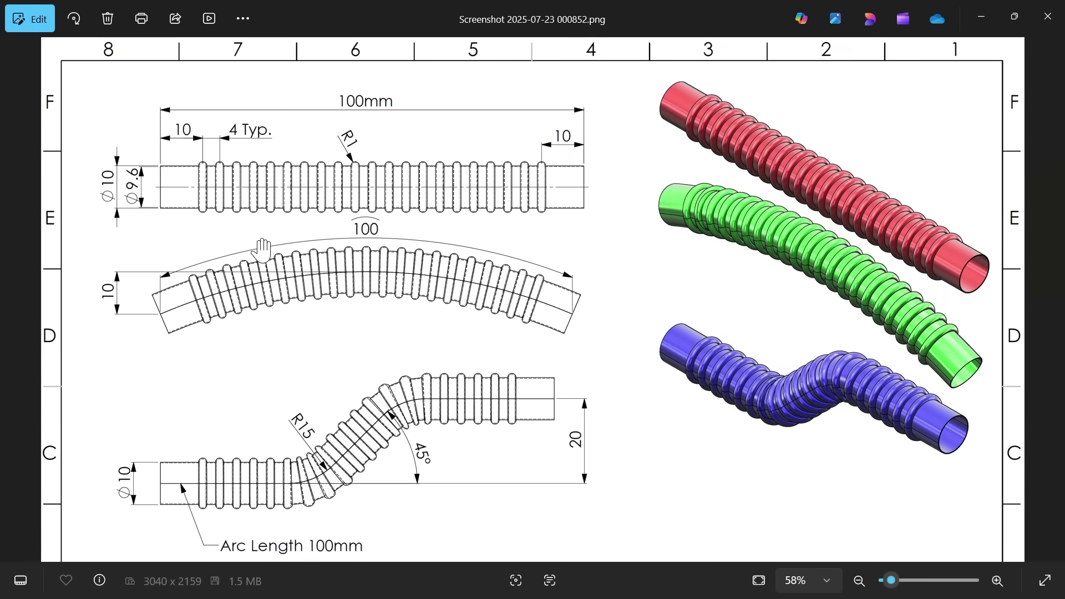
scroll(297, 302, up, 3)
drag(297, 302, 338, 341)
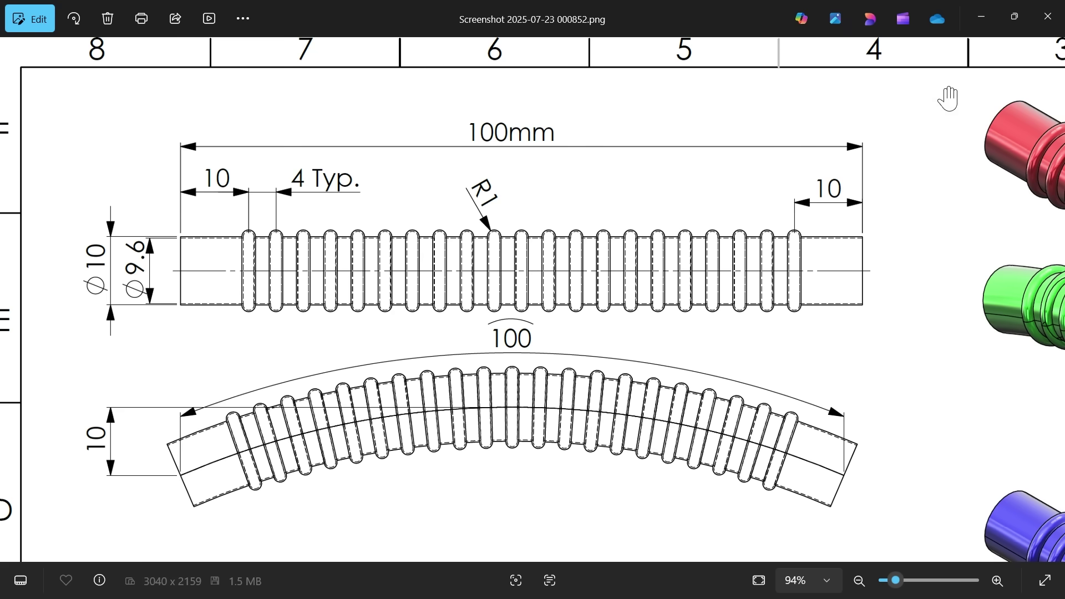
click(981, 24)
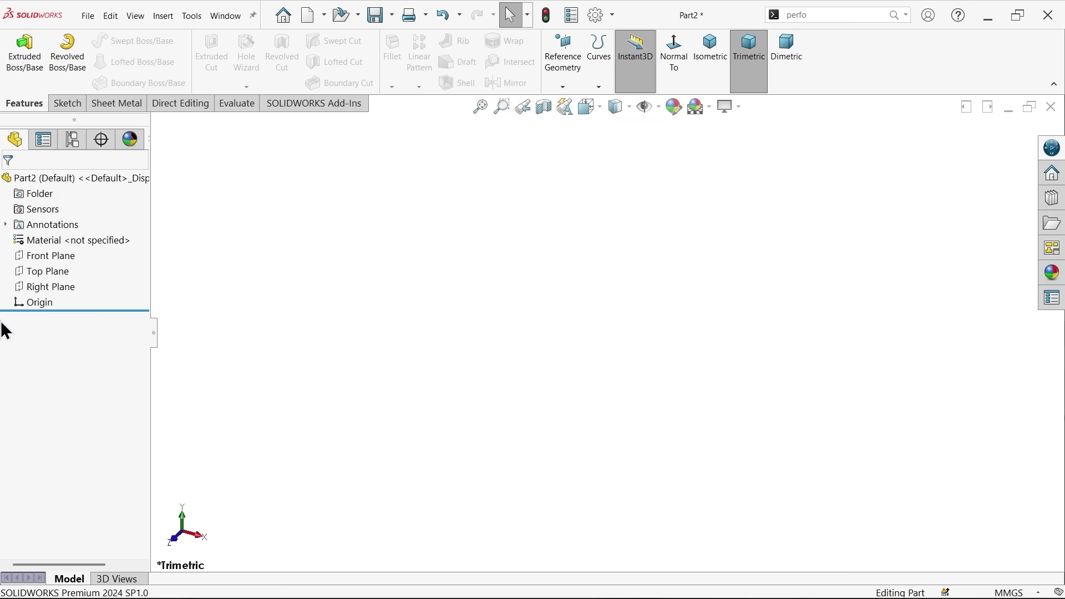
Step: Start a sketch on the Right Plane and draw one horizontal line from the origin toward negative Z
click(35, 289)
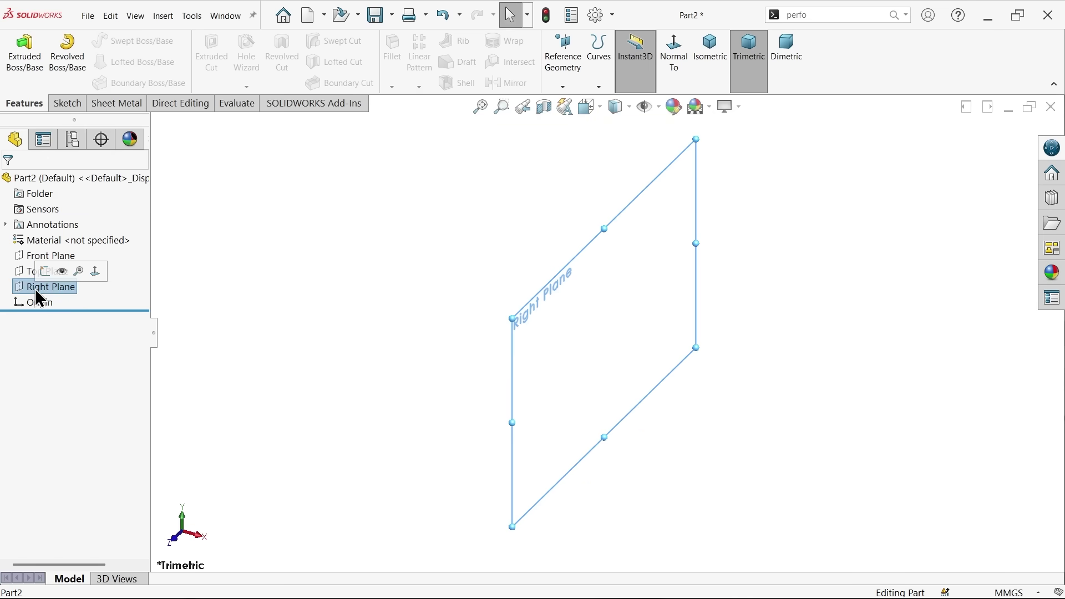
click(44, 273)
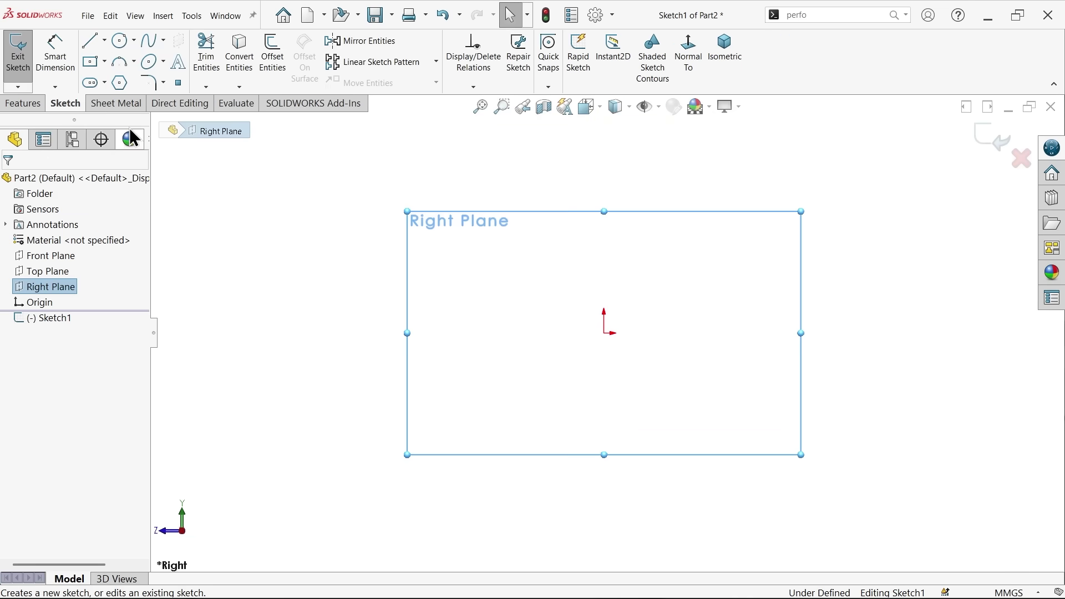
click(91, 40)
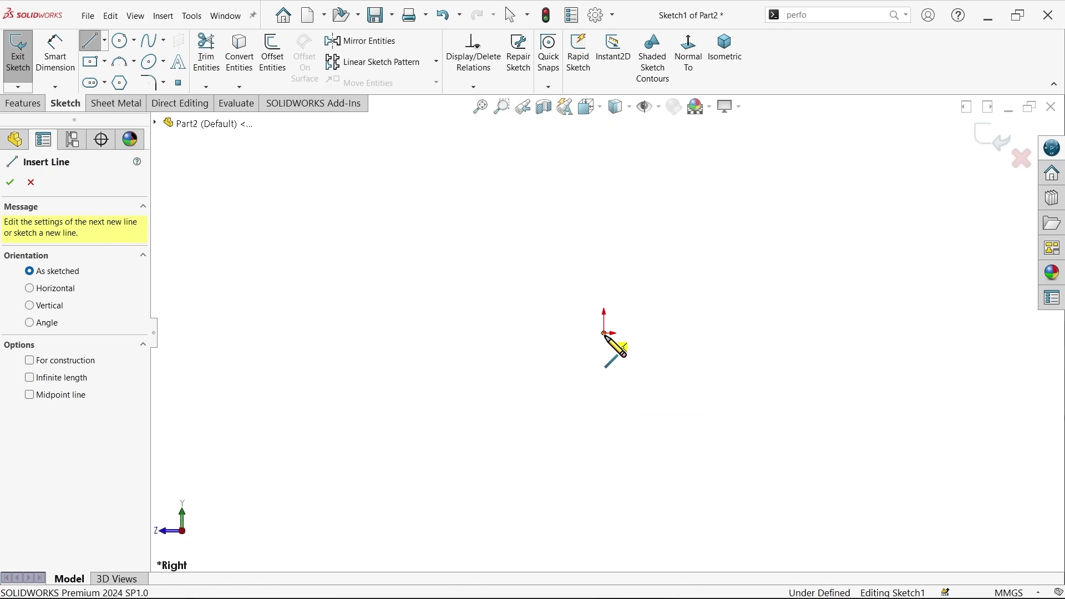
click(605, 333)
click(749, 333)
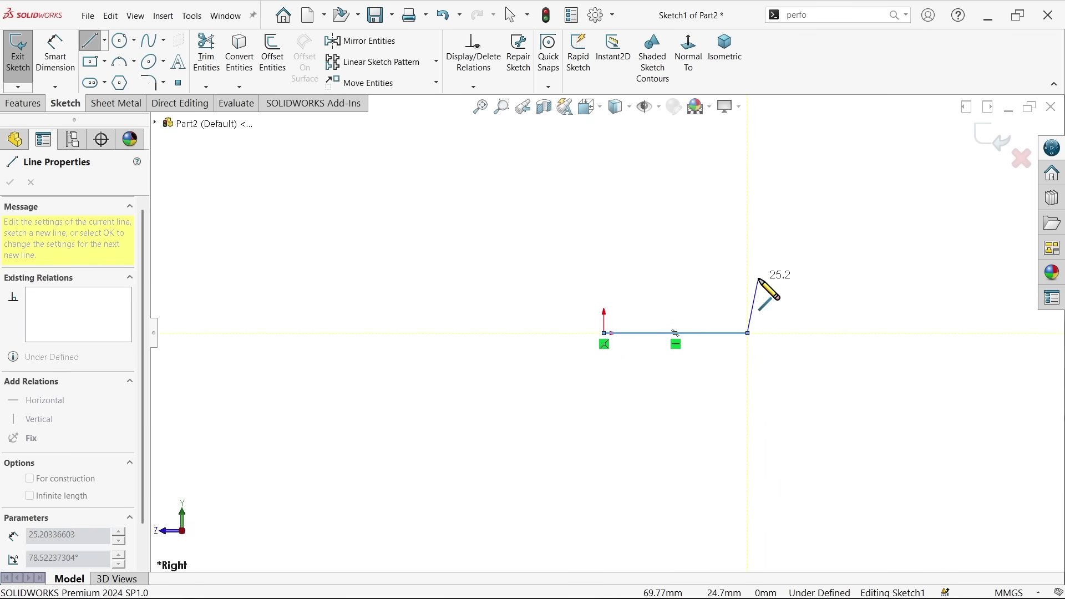
key(Escape)
Step: Dimension the horizontal line to 100 mm and exit the sketch
click(56, 55)
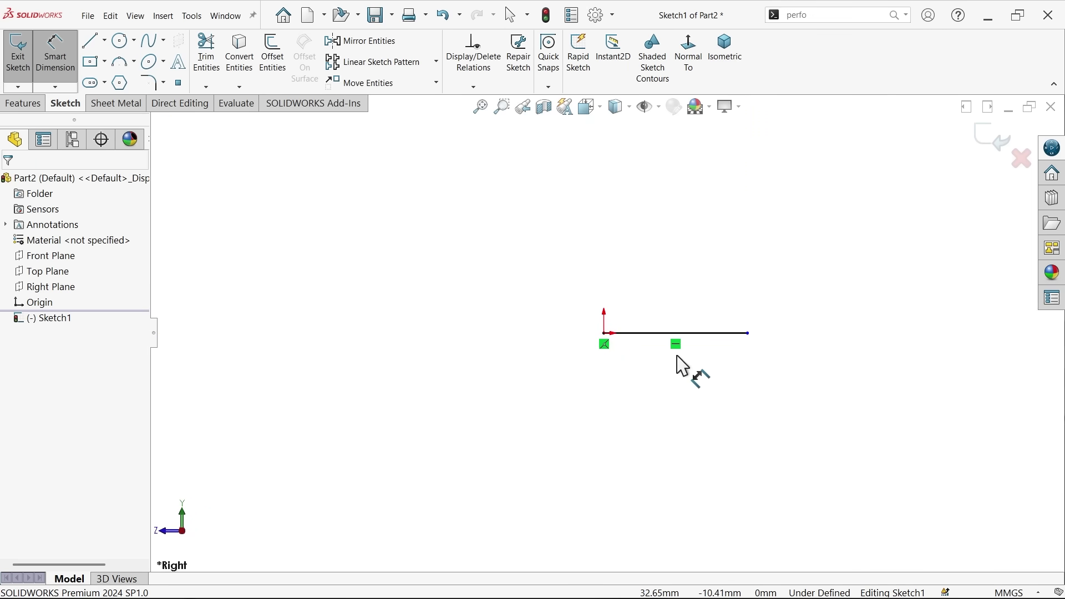
click(685, 335)
click(683, 394)
text(100)
key(Return)
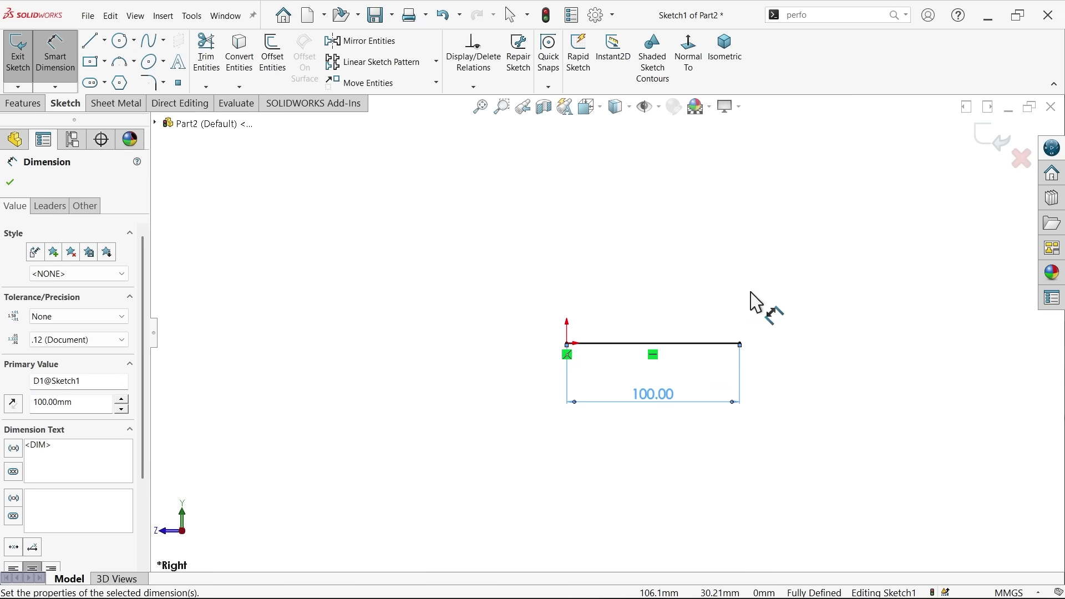
click(991, 136)
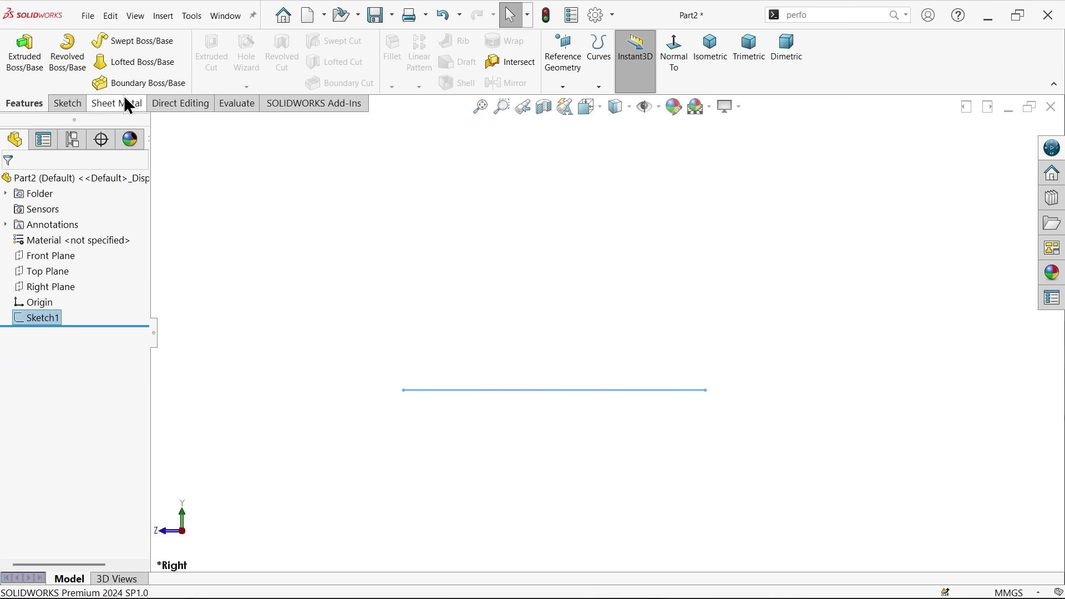
Step: Sweep a circular profile of 10 mm diameter along the sketched line
click(148, 39)
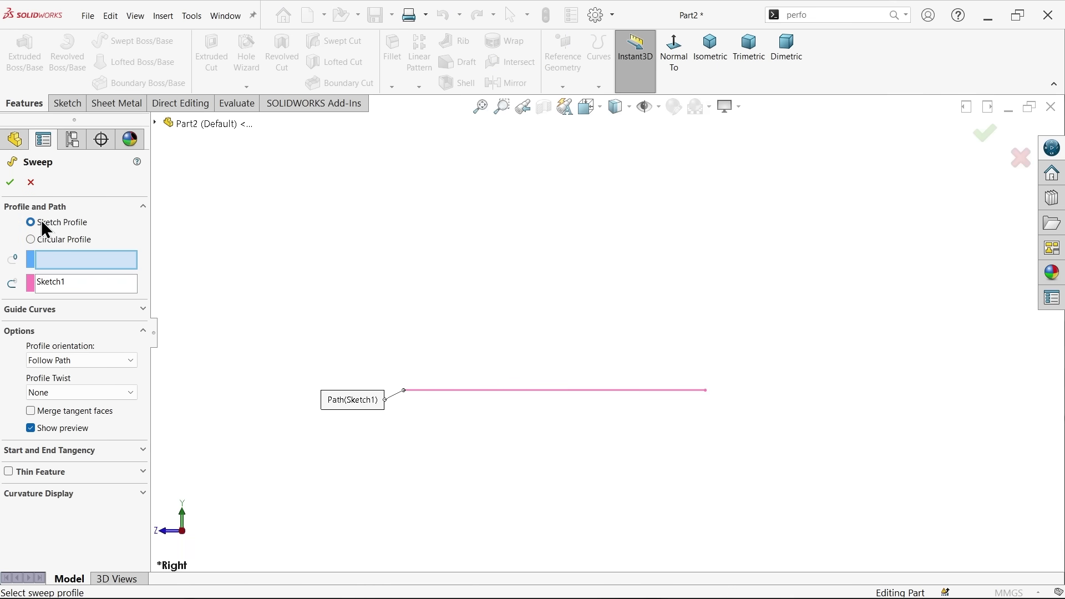
click(64, 251)
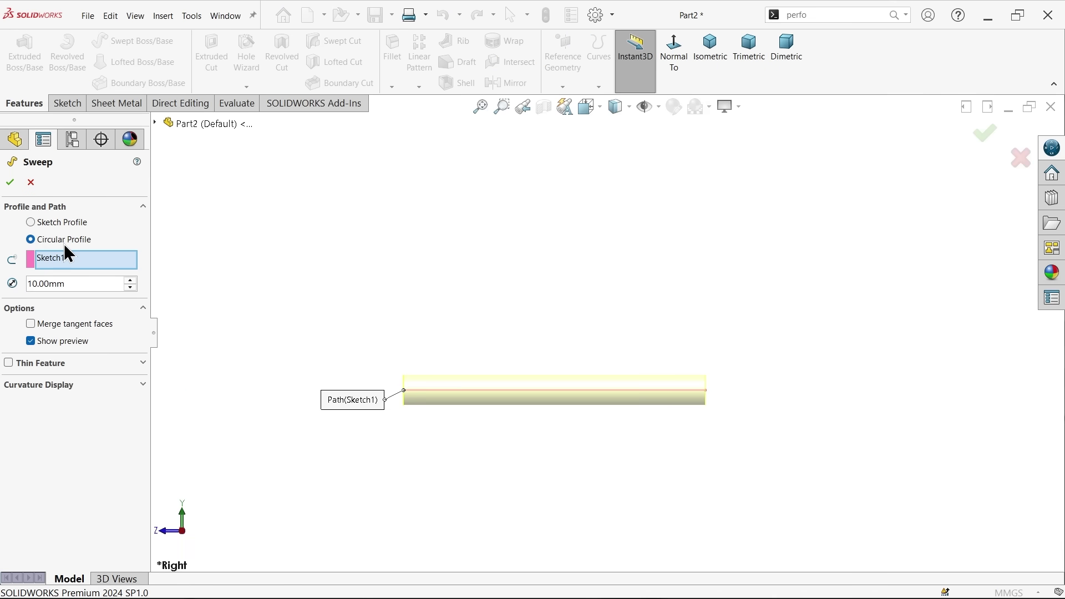
drag(71, 285, 10, 282)
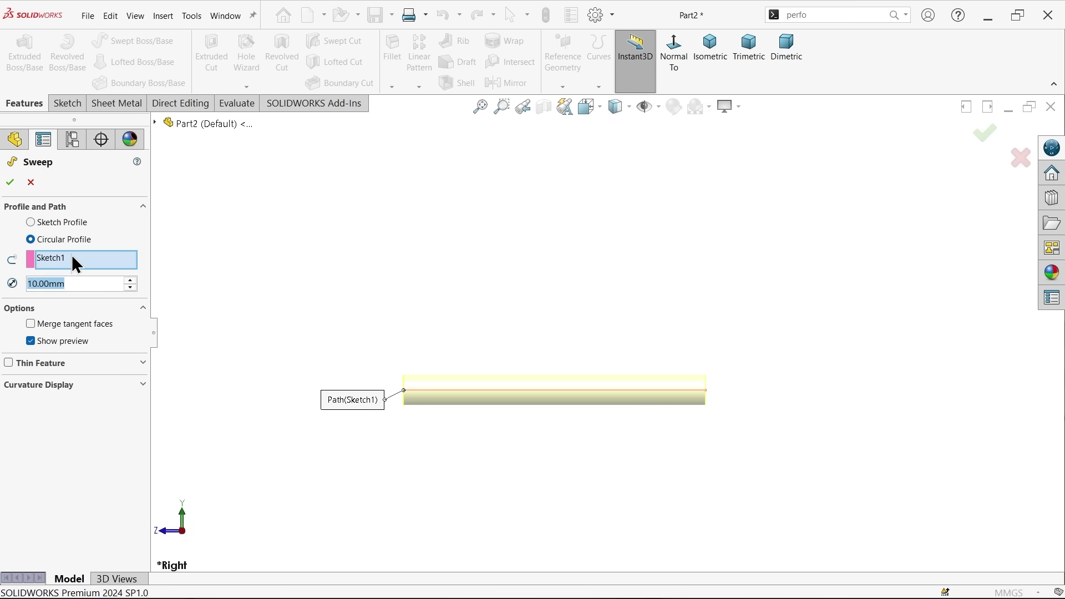
click(11, 182)
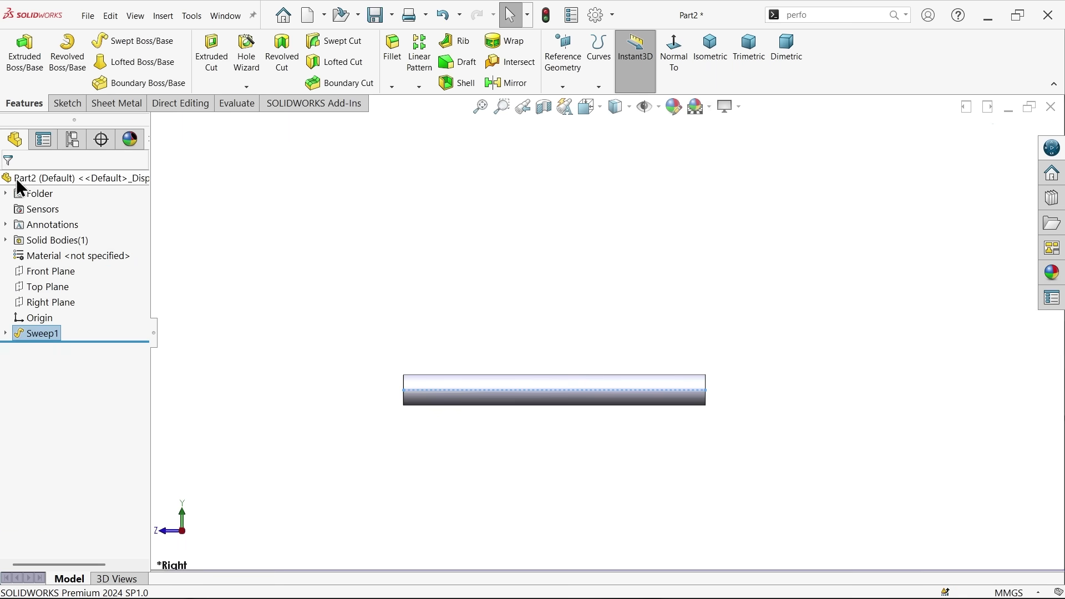
Step: On the Right Plane, sketch a circle of about 1.27 mm radius centred on the tube's upper edge, about 13.1 mm from the origin end
click(56, 300)
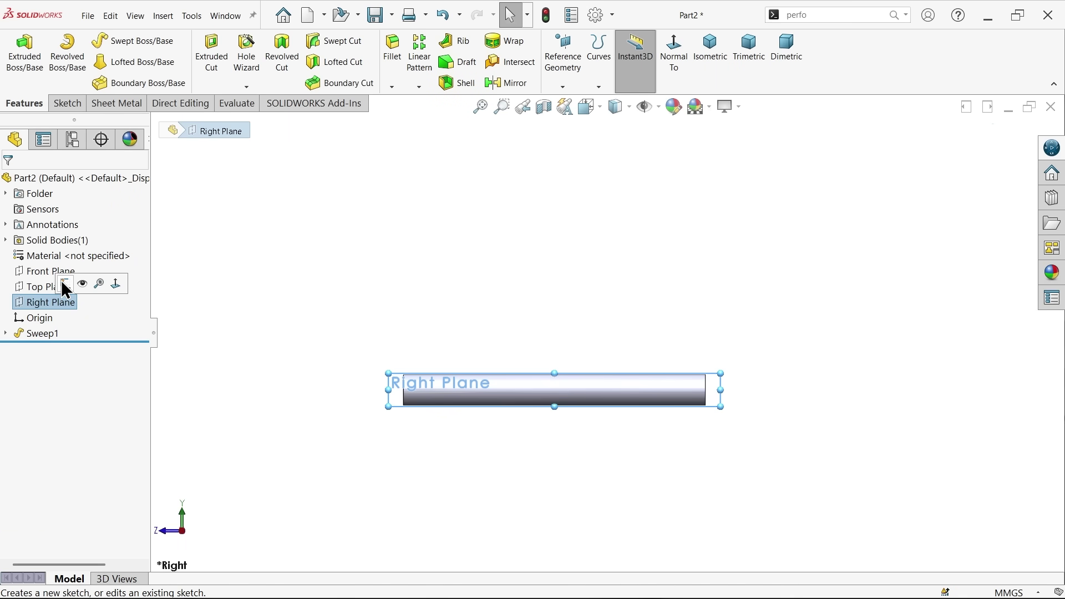
click(65, 283)
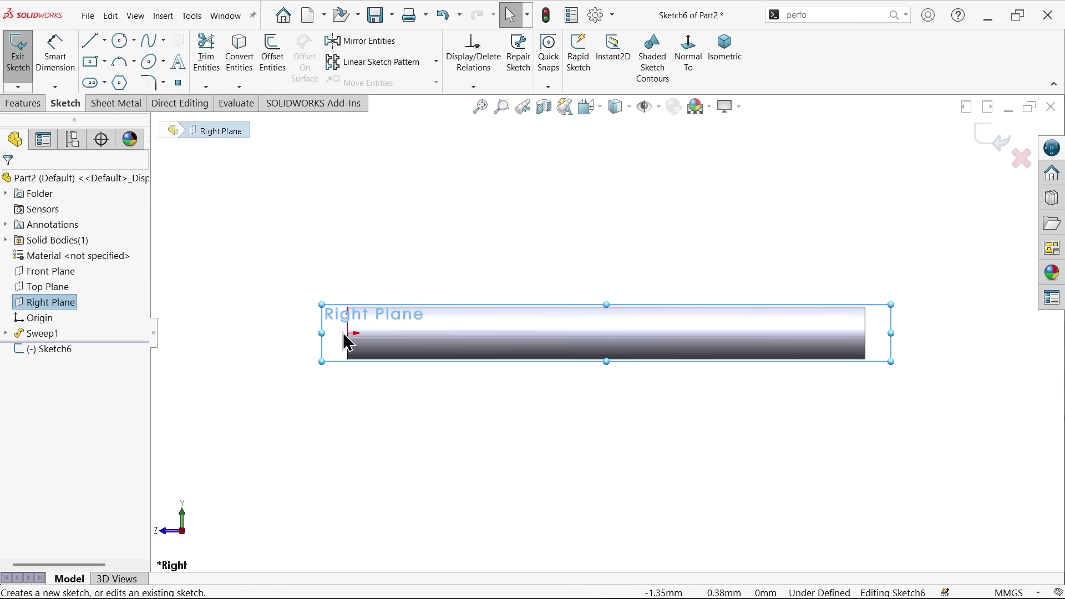
click(120, 41)
scroll(468, 325, down, 5)
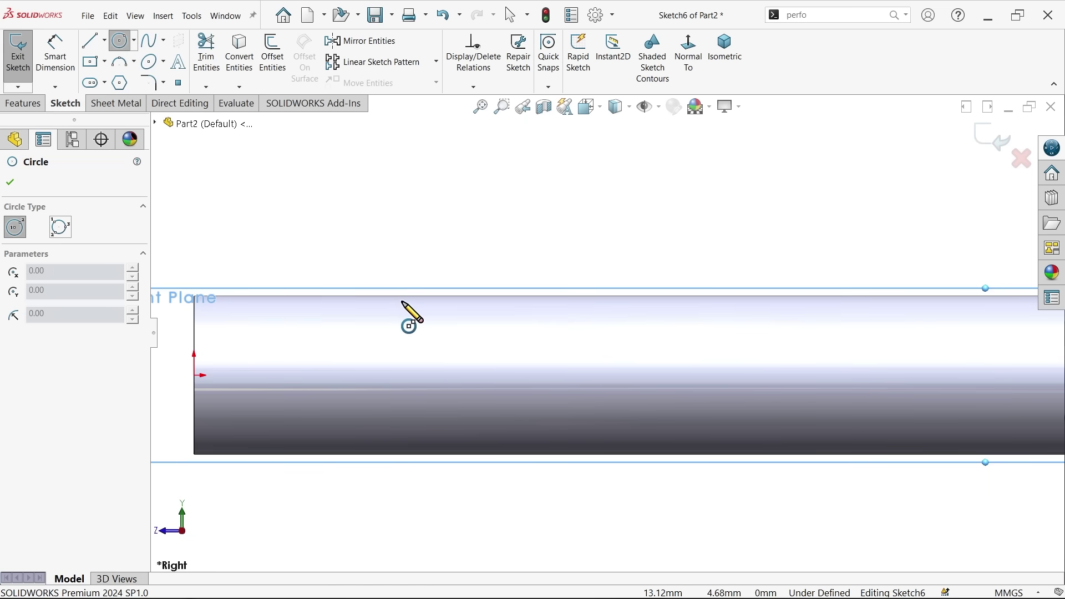
click(402, 296)
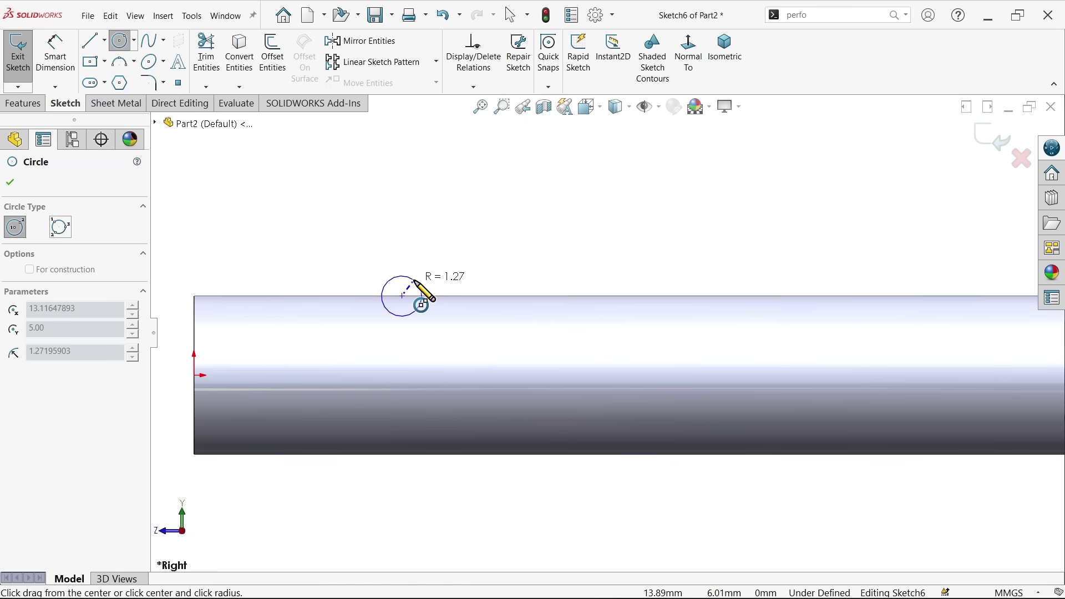
click(415, 281)
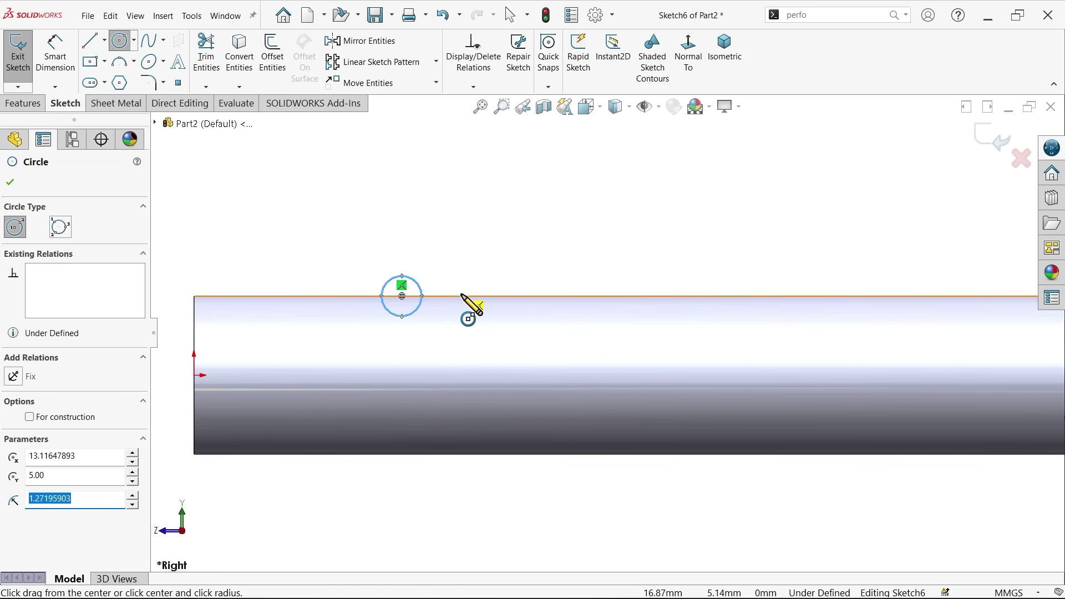
Step: Dimension the circle's centre to 10 mm from the tube's end edge at the origin
click(55, 56)
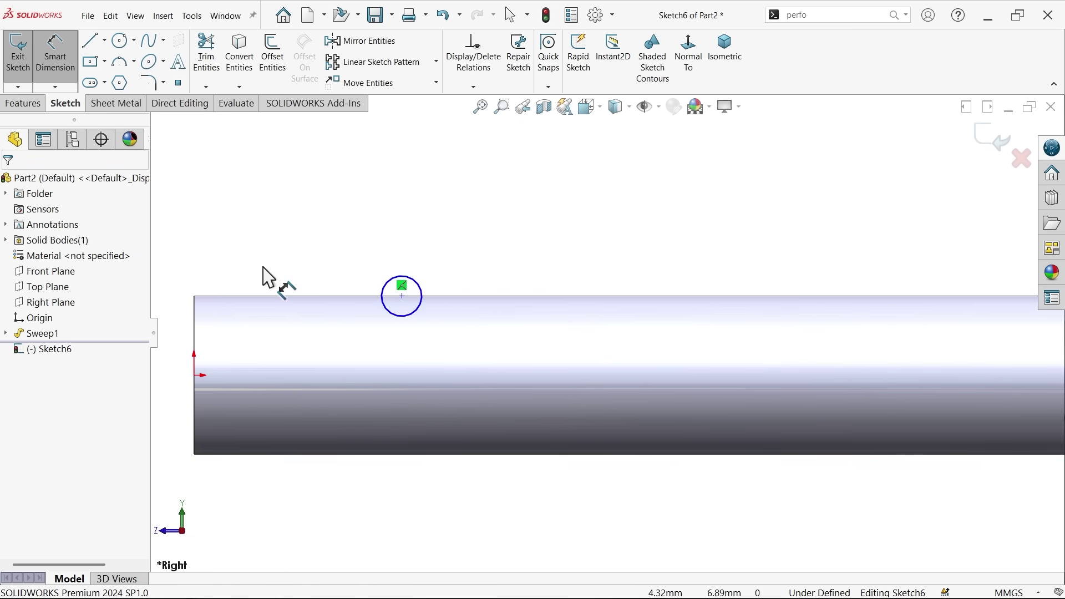
click(402, 297)
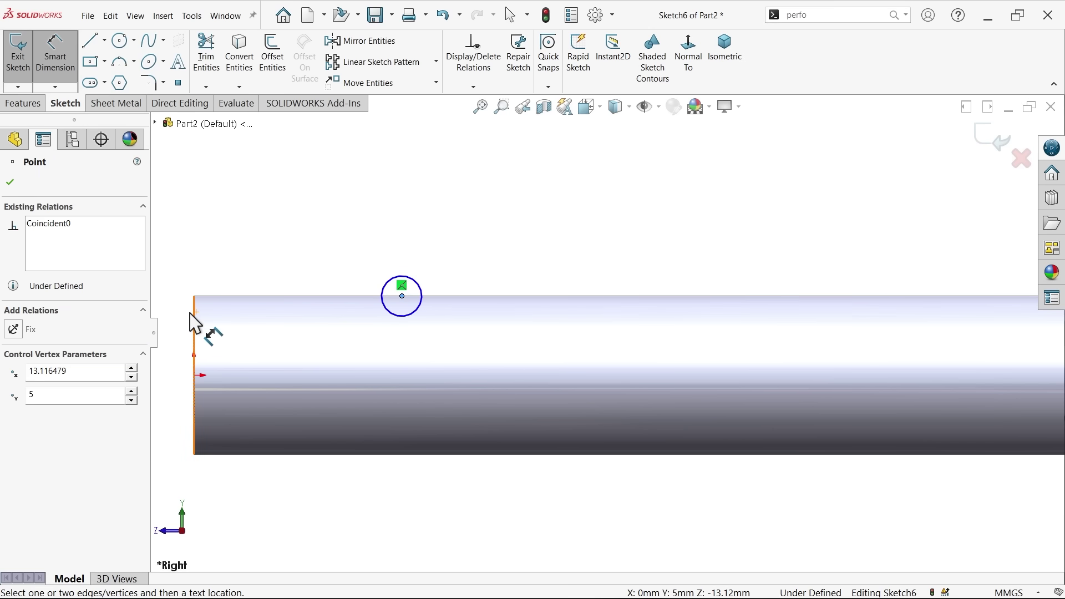
click(195, 307)
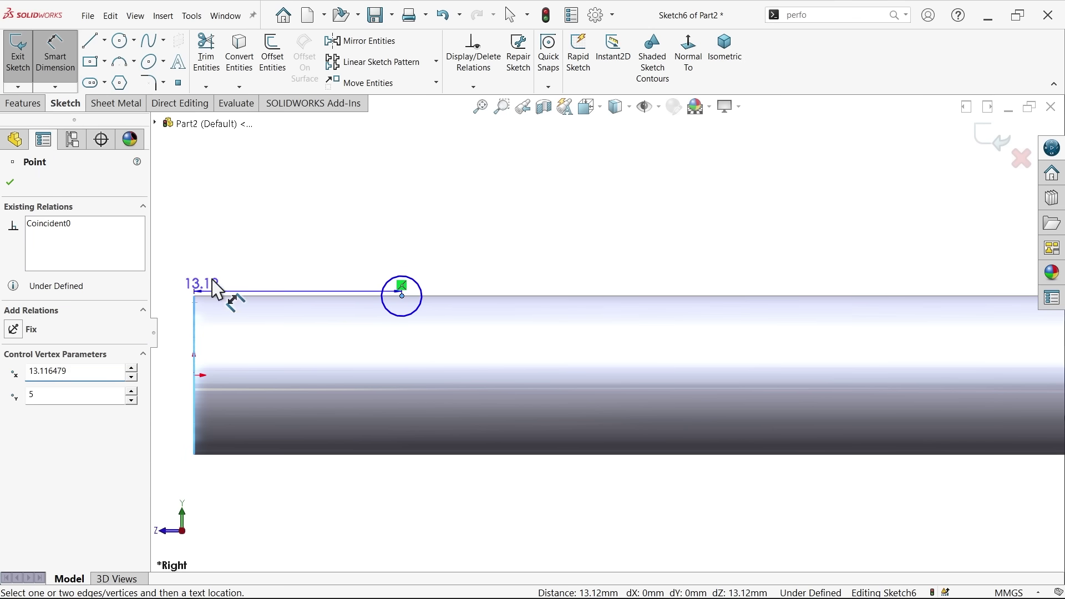
click(261, 214)
text(10)
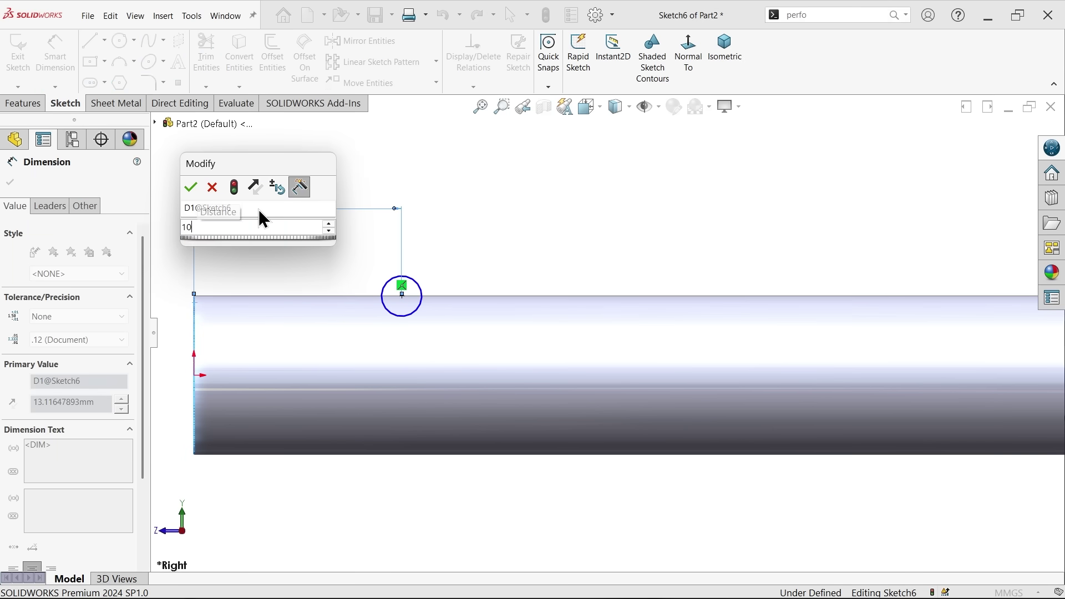
key(Return)
Step: Dimension the circle on the tube's upper edge to a 2 mm diameter
click(371, 287)
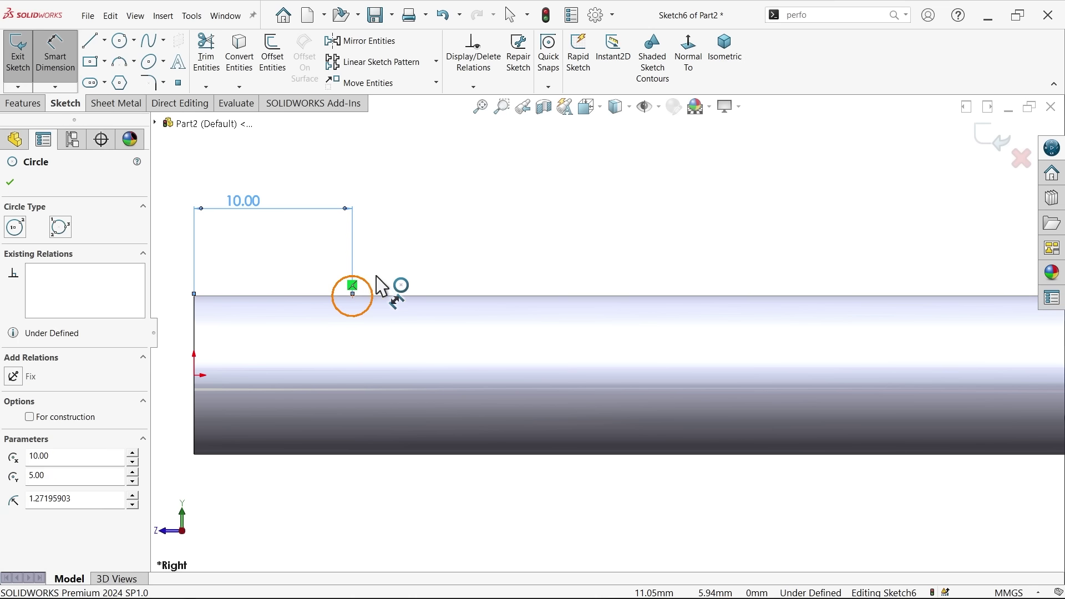
click(418, 245)
text(2)
key(Escape)
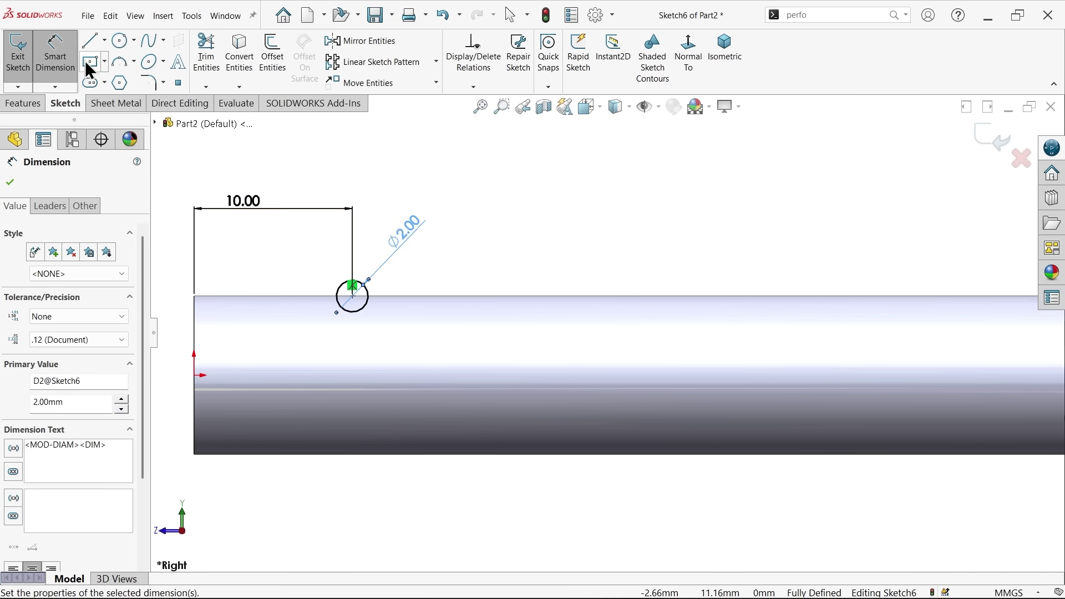
Step: Draw a short horizontal centerline from the origin outward beyond the tube's end
click(104, 40)
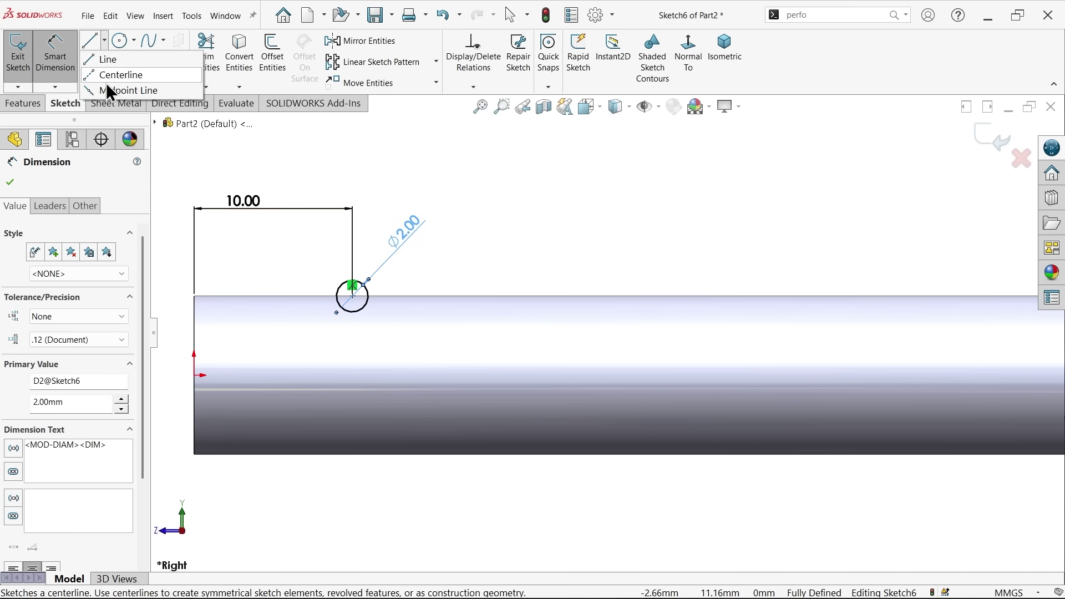
click(124, 75)
scroll(280, 261, up, 3)
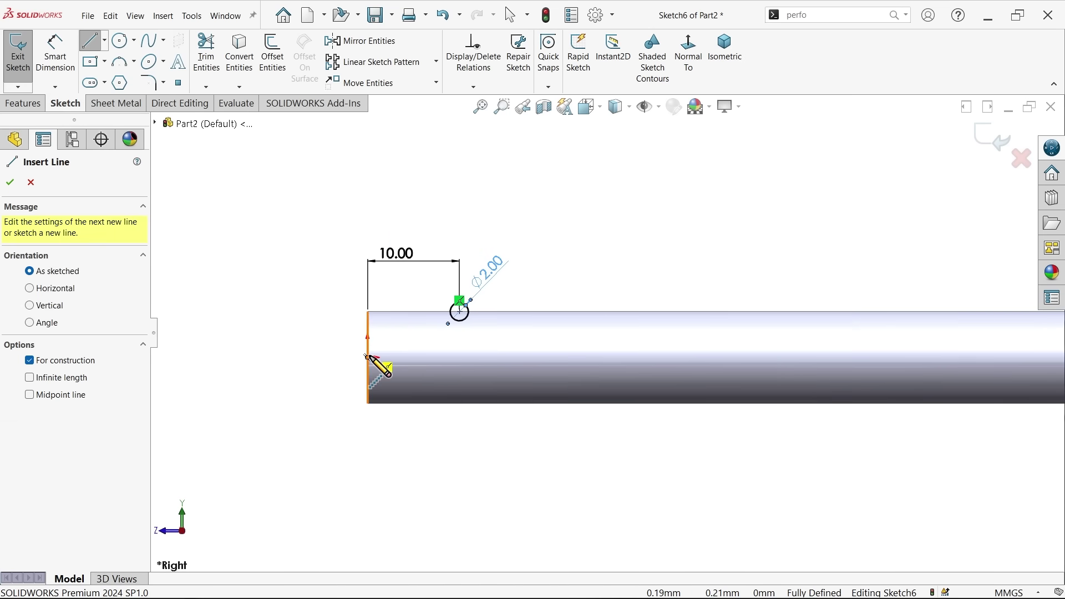
click(368, 357)
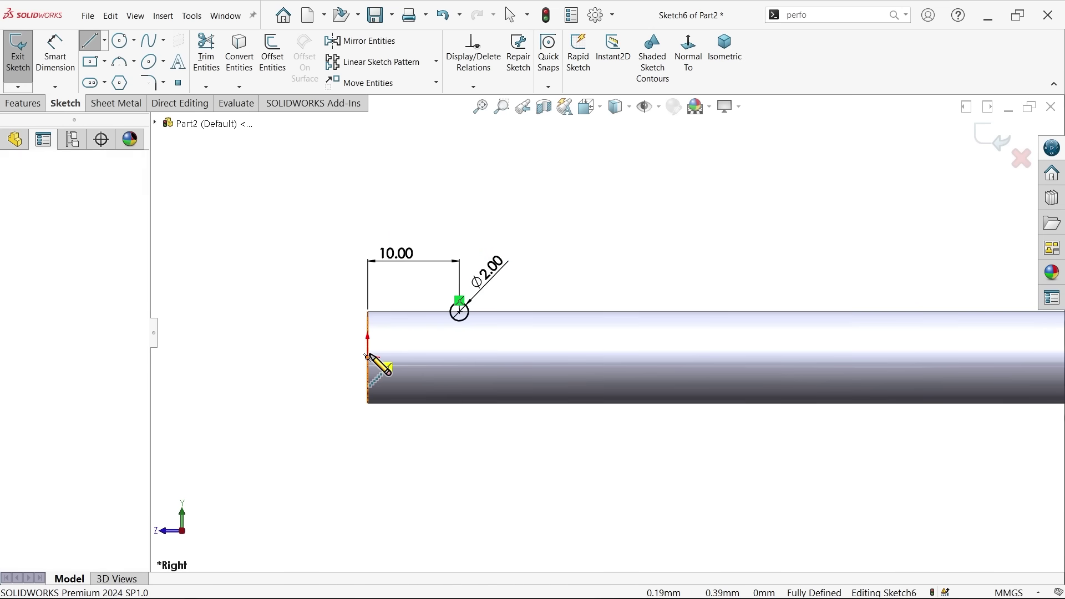
click(318, 358)
key(Escape)
Step: Revolve the 2 mm circle 360 degrees about the centerline, merged with the tube, to form a ring
click(22, 104)
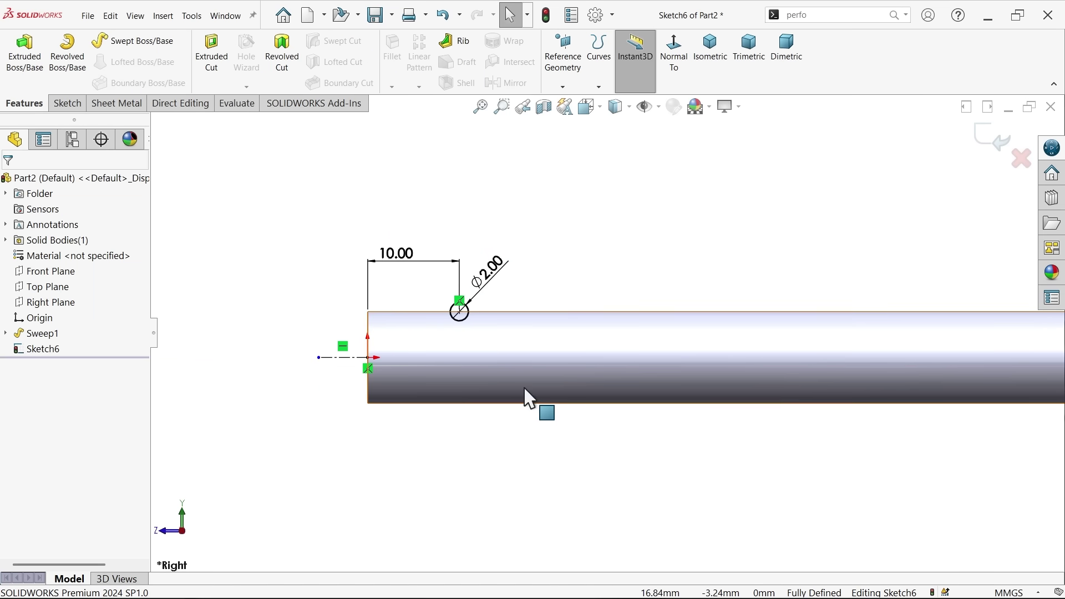
scroll(530, 399, down, 3)
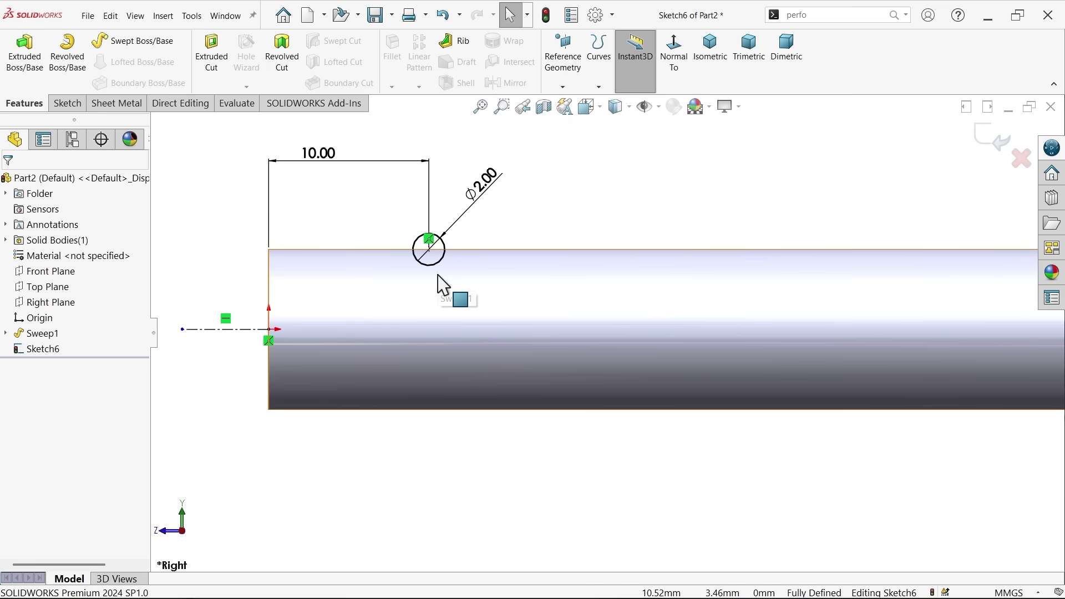
click(68, 72)
click(42, 221)
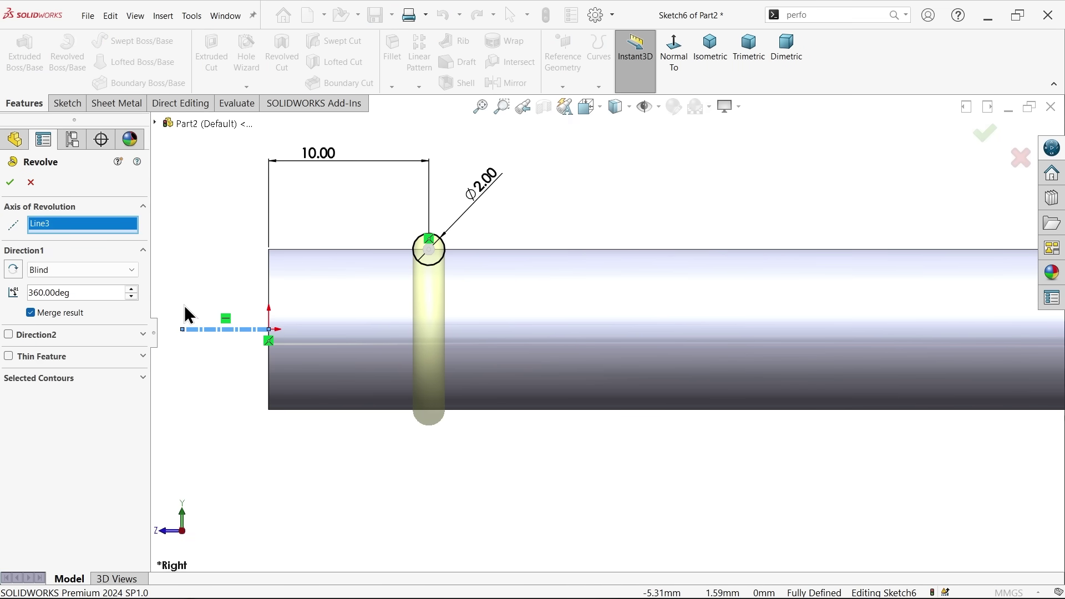
click(88, 293)
click(10, 182)
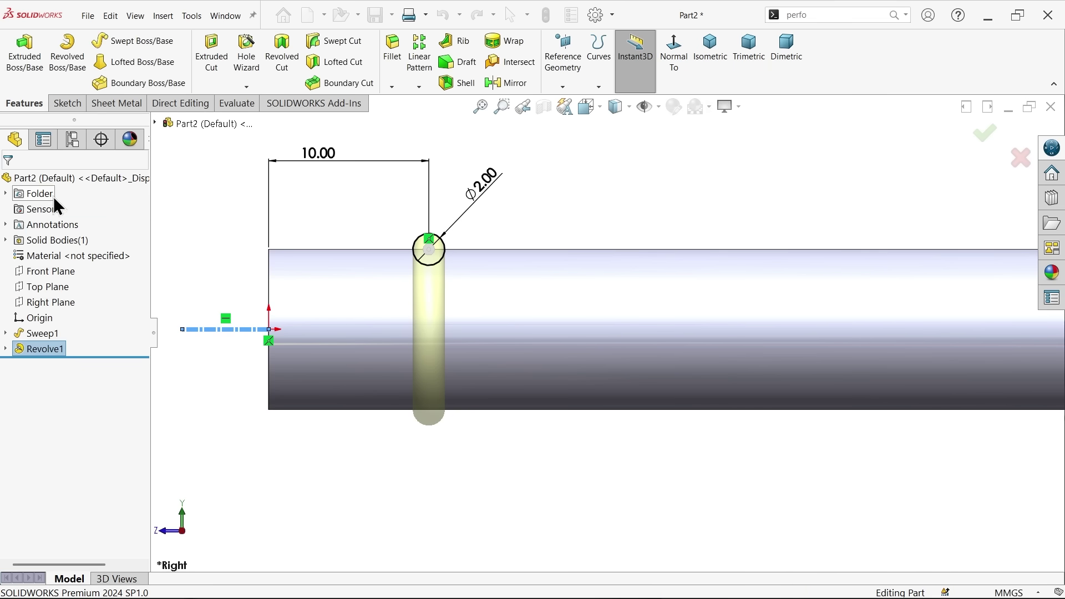
Step: Set up a linear pattern of the ring along the tube, using the origin end face for direction and the opposite end face as the up-to reference
click(422, 59)
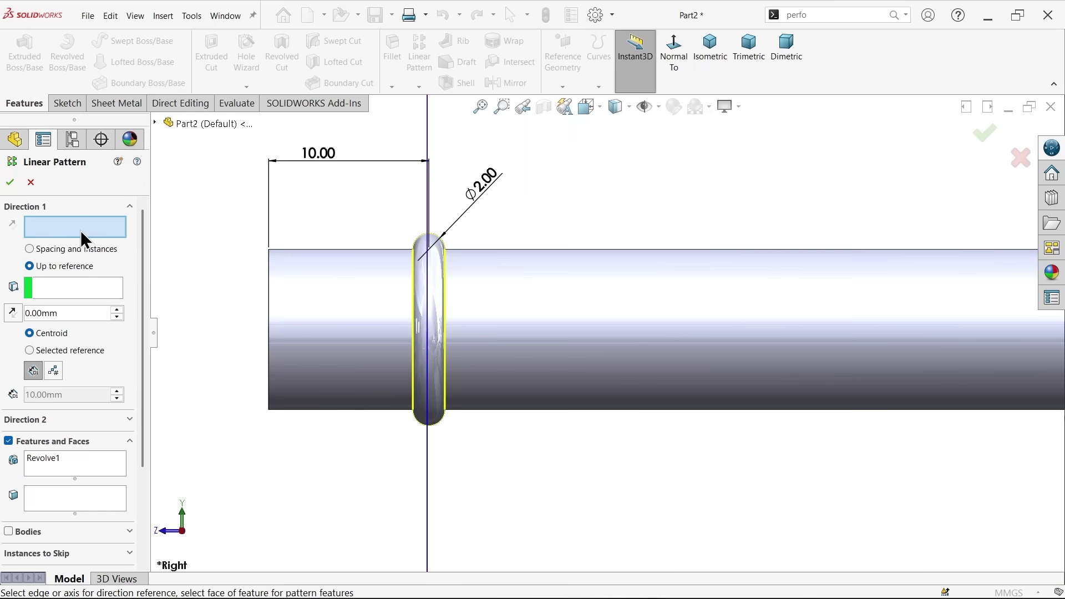
scroll(324, 245, up, 3)
middle_drag(324, 244, 352, 263)
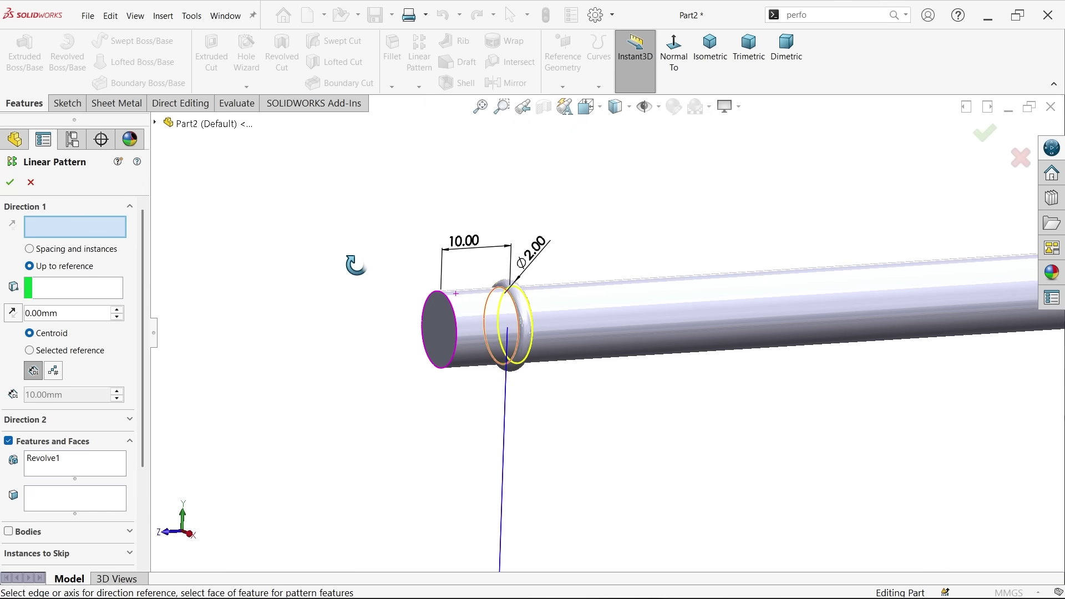
click(436, 352)
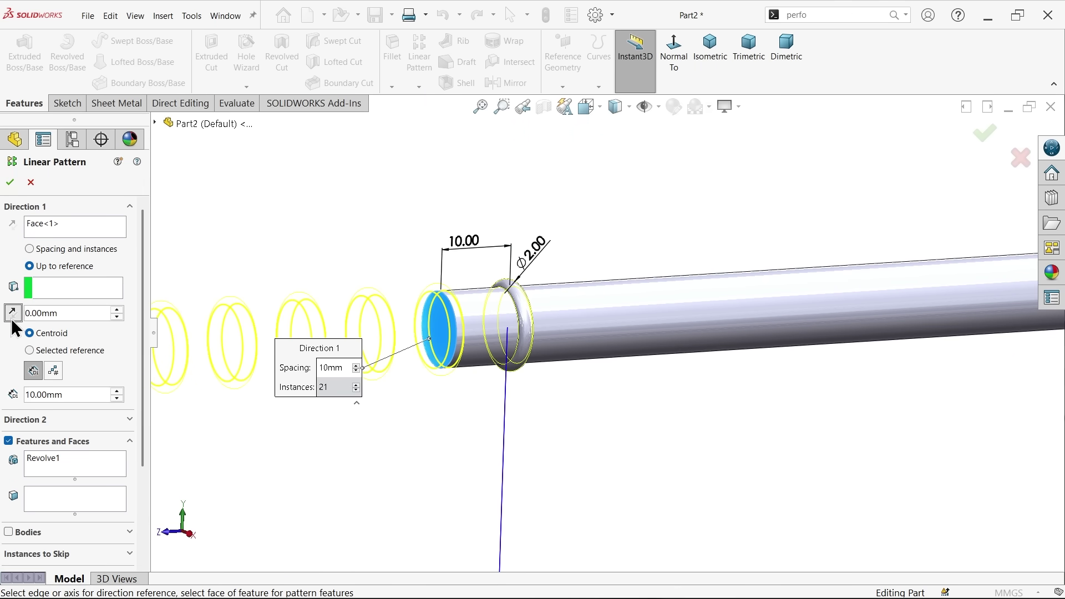
click(49, 284)
scroll(286, 302, up, 3)
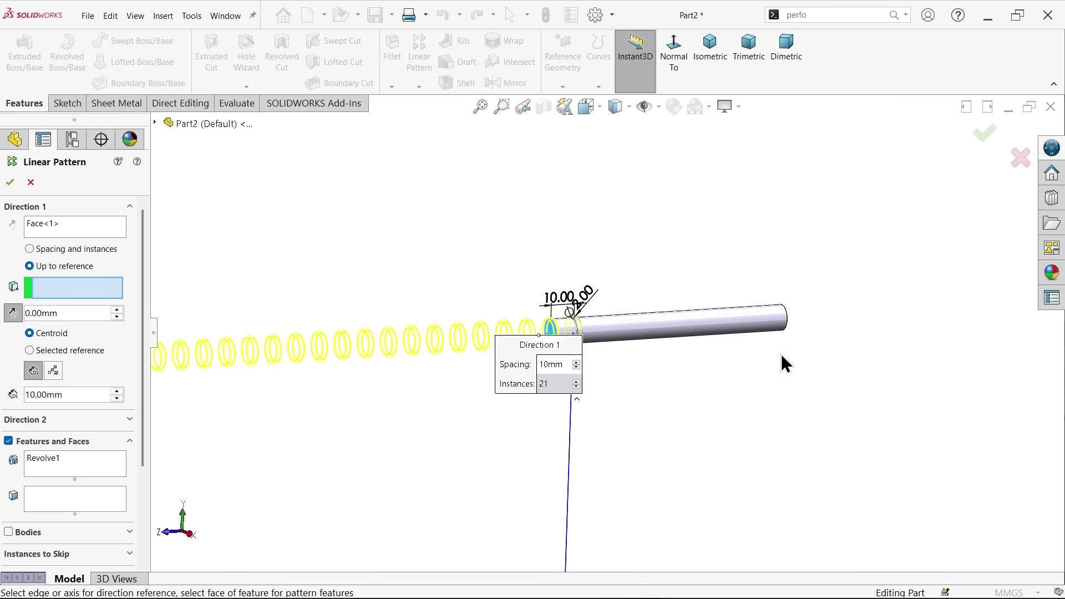
scroll(719, 350, down, 3)
click(597, 321)
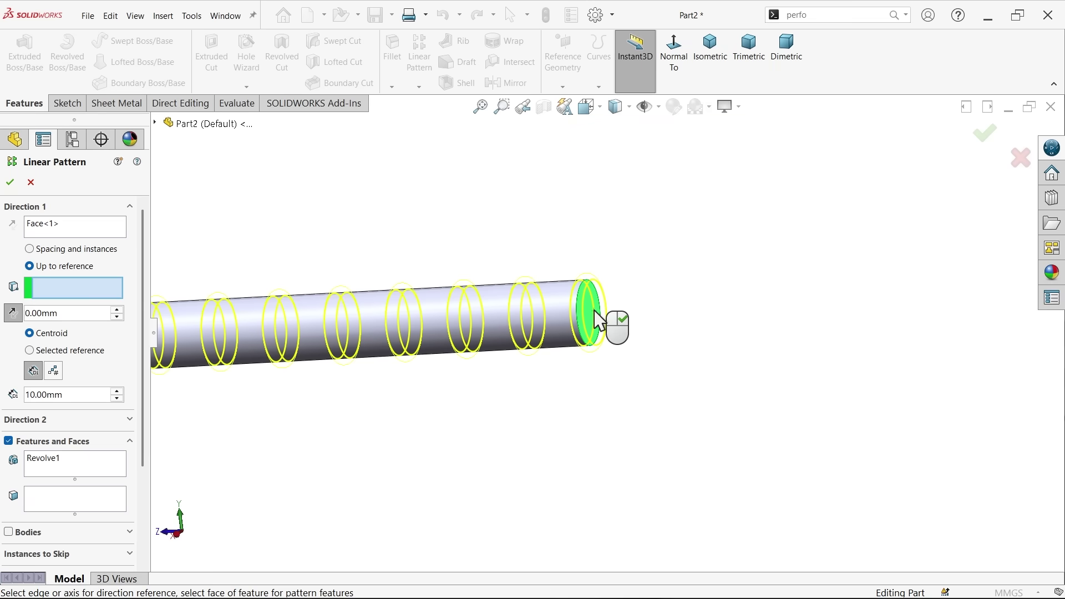
Step: Set the pattern's reference offset to 10 mm and reverse it so the rings stop short of the tube's far end
scroll(610, 325, up, 3)
scroll(511, 324, down, 3)
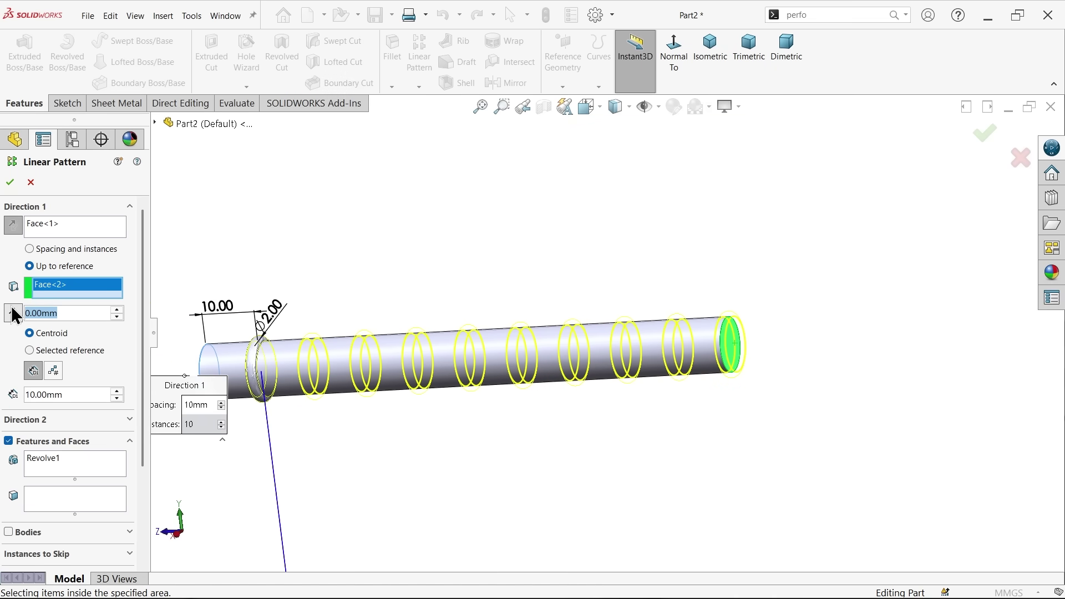
text(10)
key(Return)
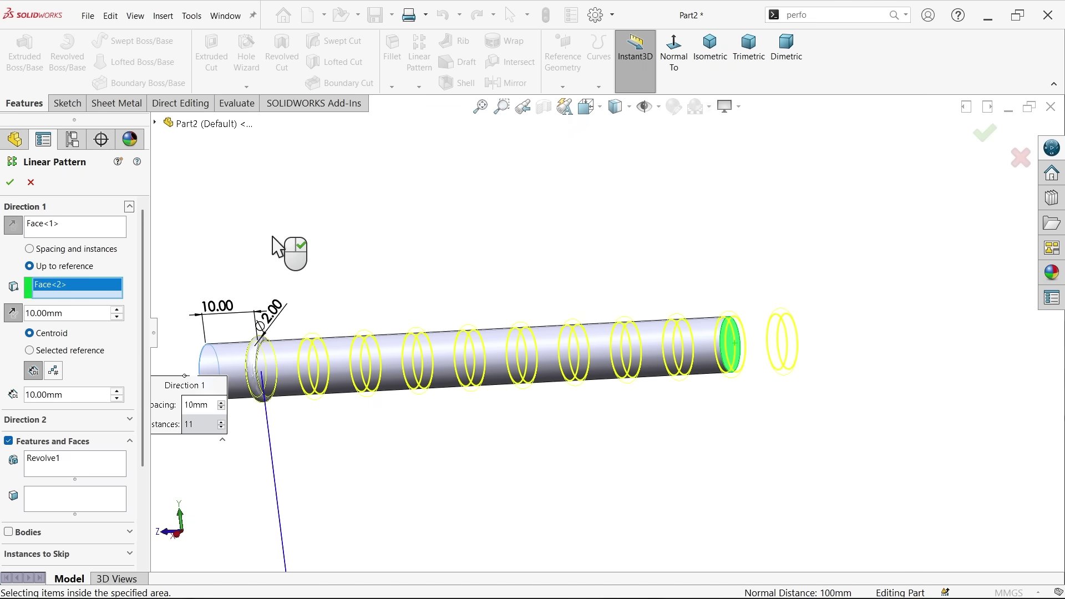
click(12, 313)
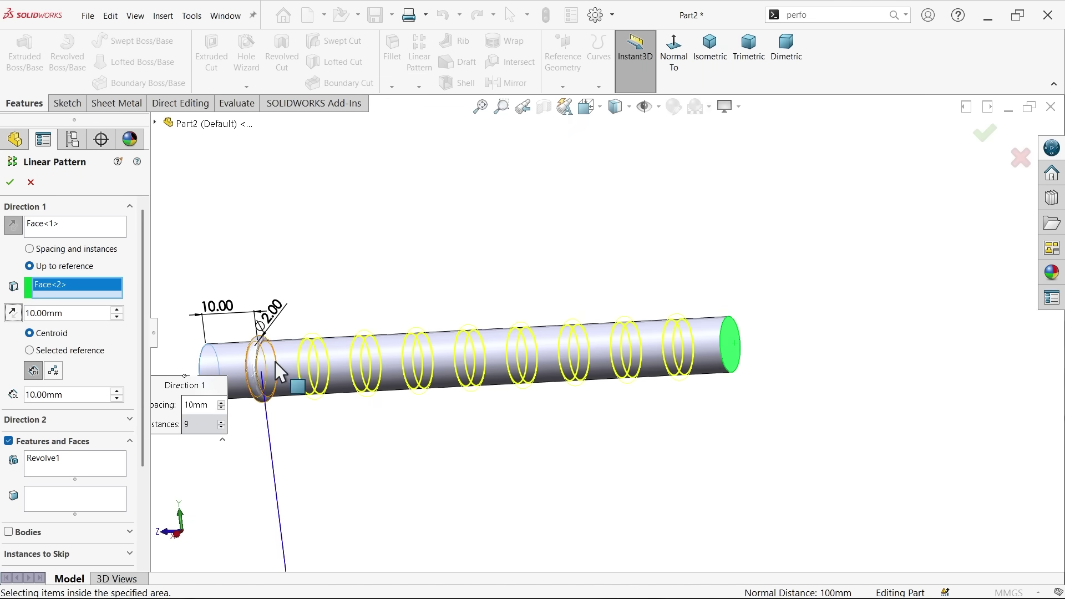
Step: Set the ring pattern's spacing to 4 mm and complete the linear pattern
scroll(583, 368, down, 2)
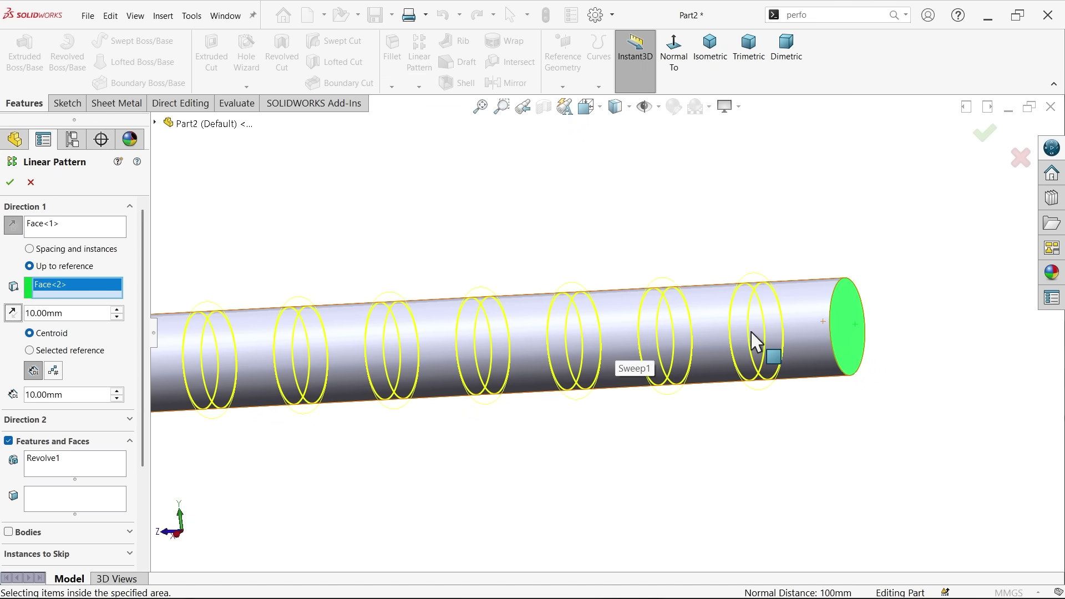
scroll(610, 355, up, 2)
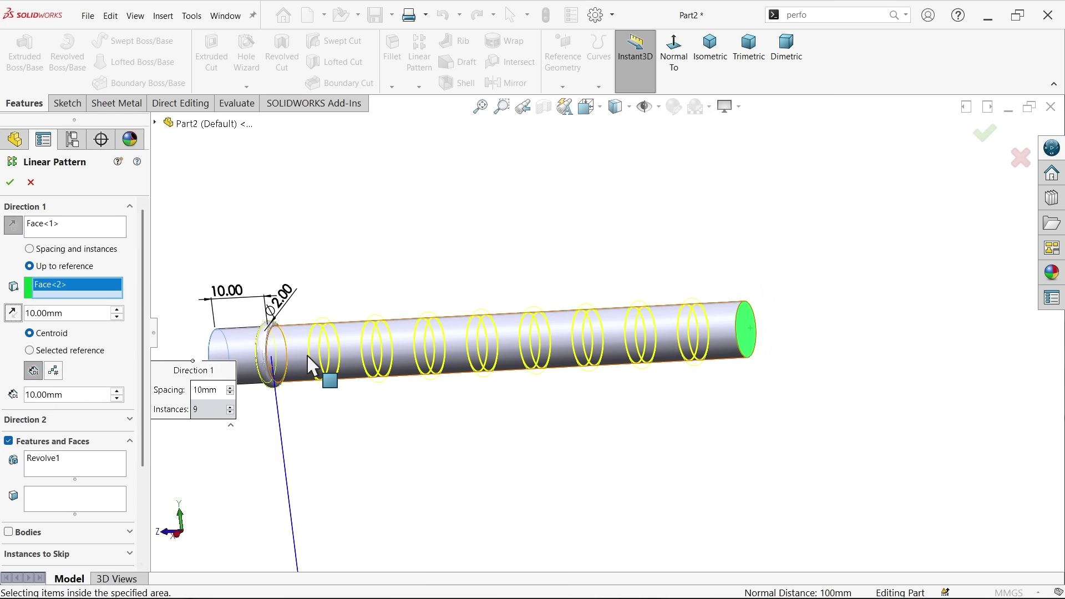
text(4)
key(Return)
scroll(341, 253, down, 2)
middle_drag(341, 252, 381, 257)
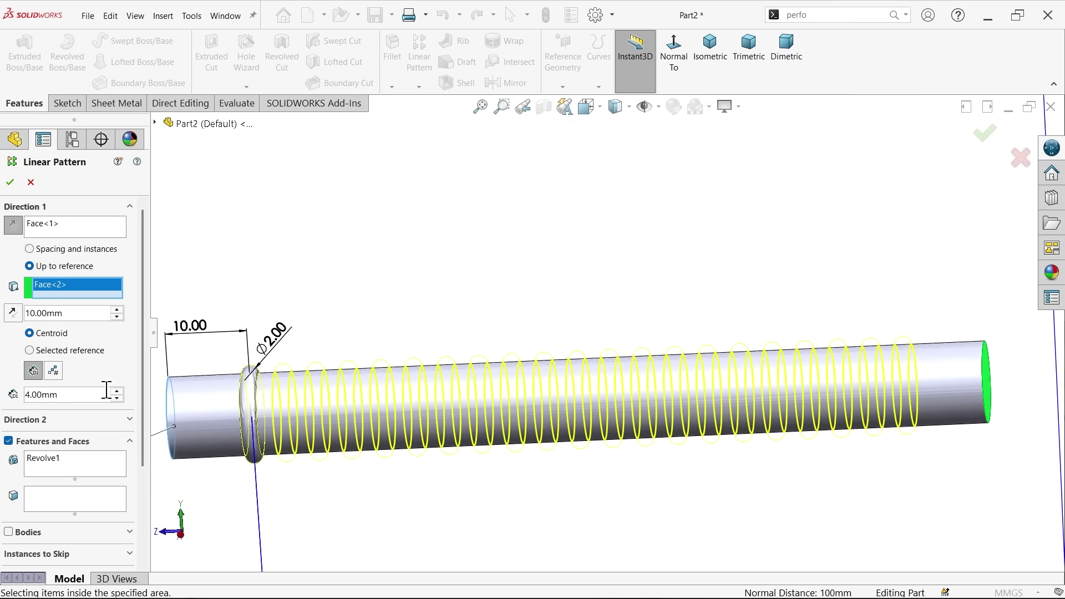
click(44, 461)
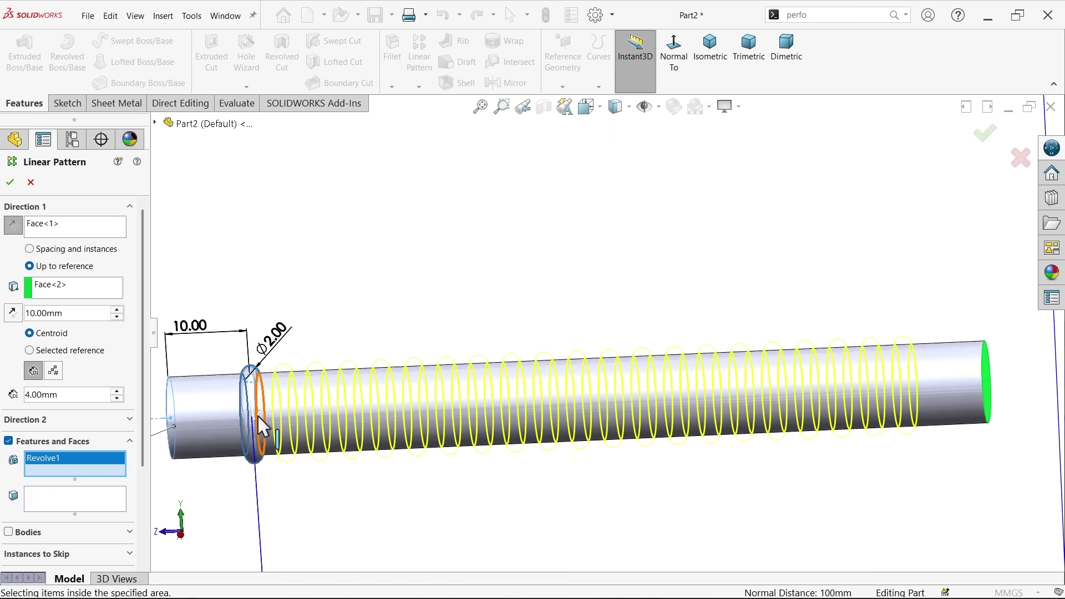
click(10, 182)
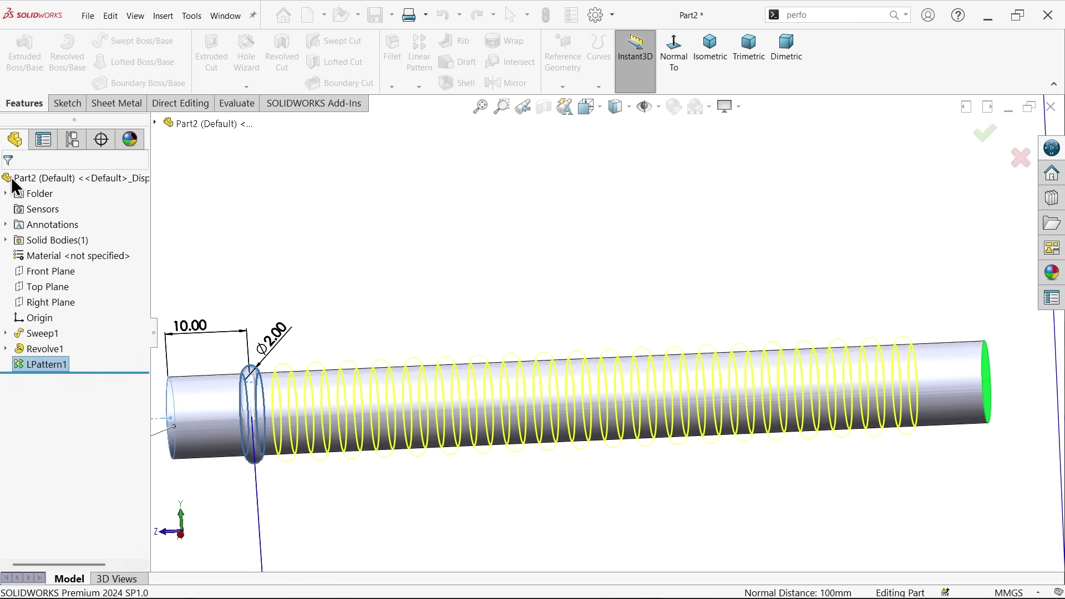
click(330, 284)
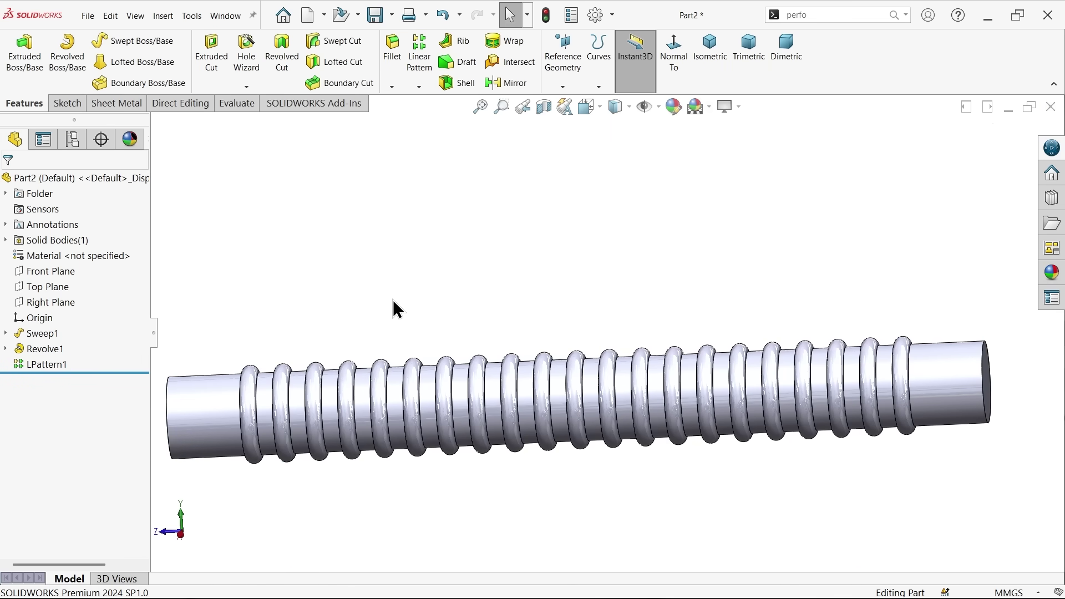
Step: Shell the ringed tube to a 0.2 mm wall thickness, removing both circular end faces
mouse_move(440, 226)
middle_down()
mouse_move(475, 221)
mouse_move(454, 230)
middle_up()
click(456, 83)
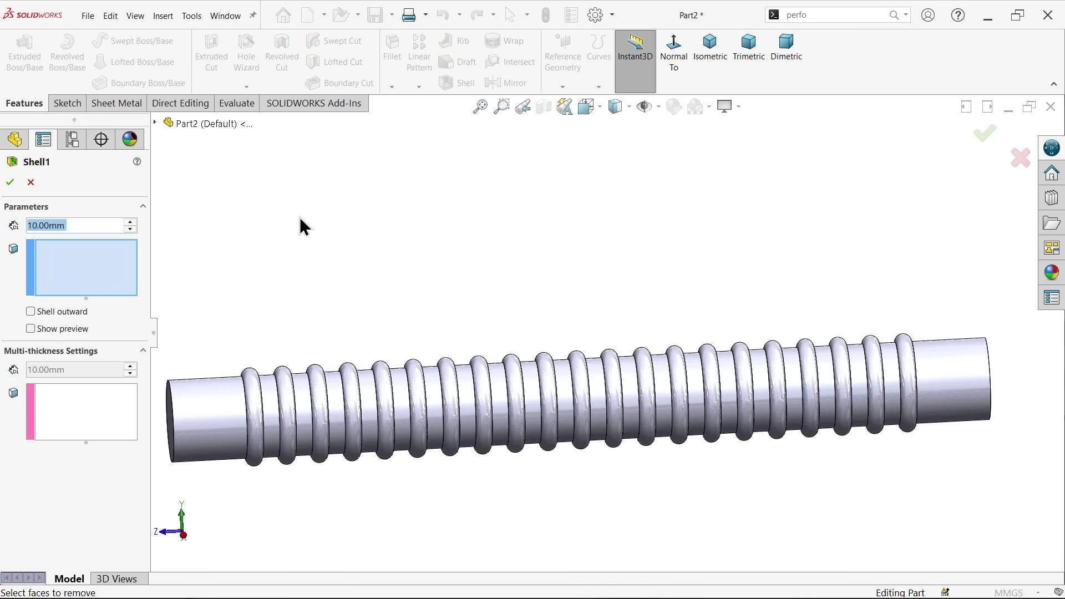
text(0.2)
key(Tab)
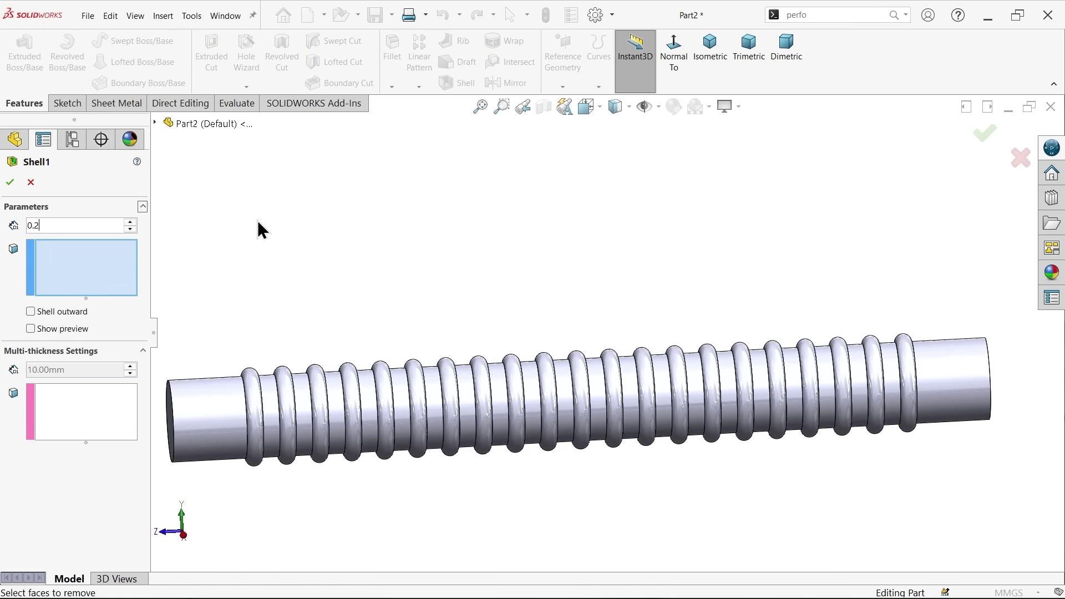
middle_drag(258, 291, 288, 285)
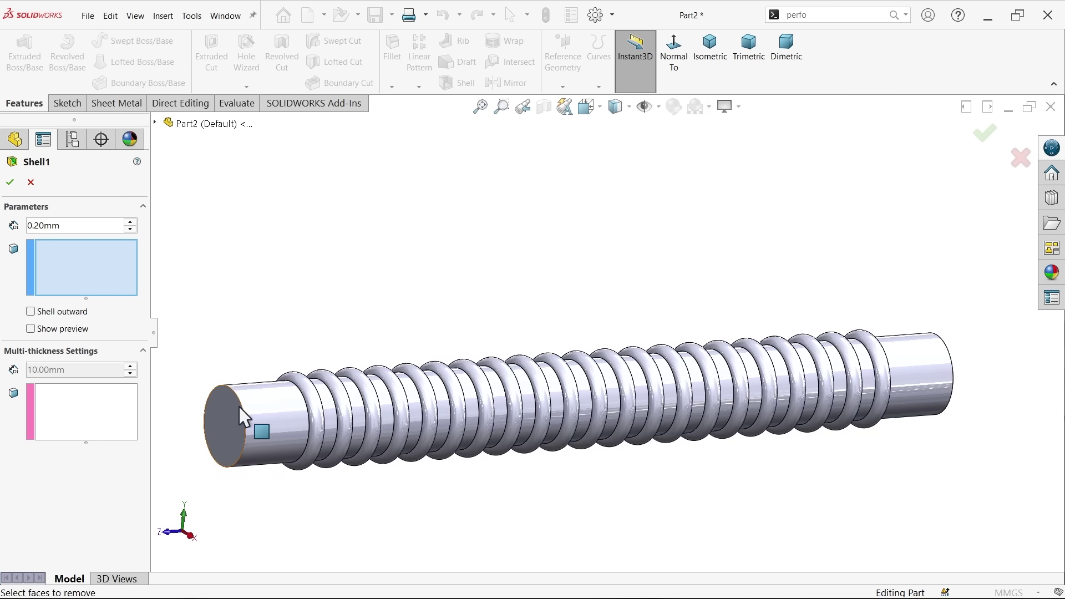
click(230, 438)
middle_drag(501, 289, 417, 273)
click(929, 385)
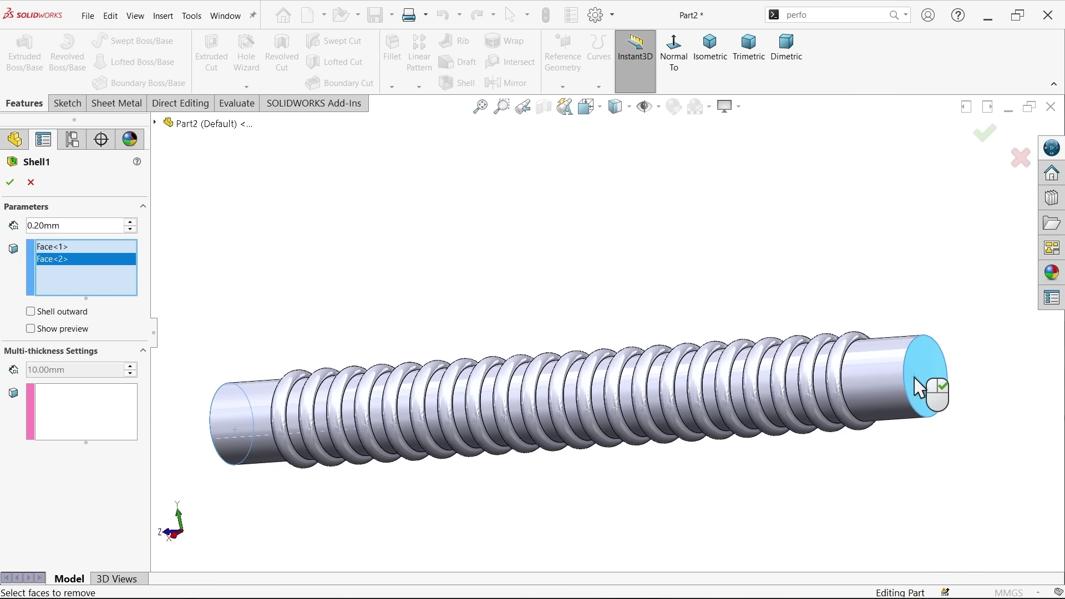
click(77, 338)
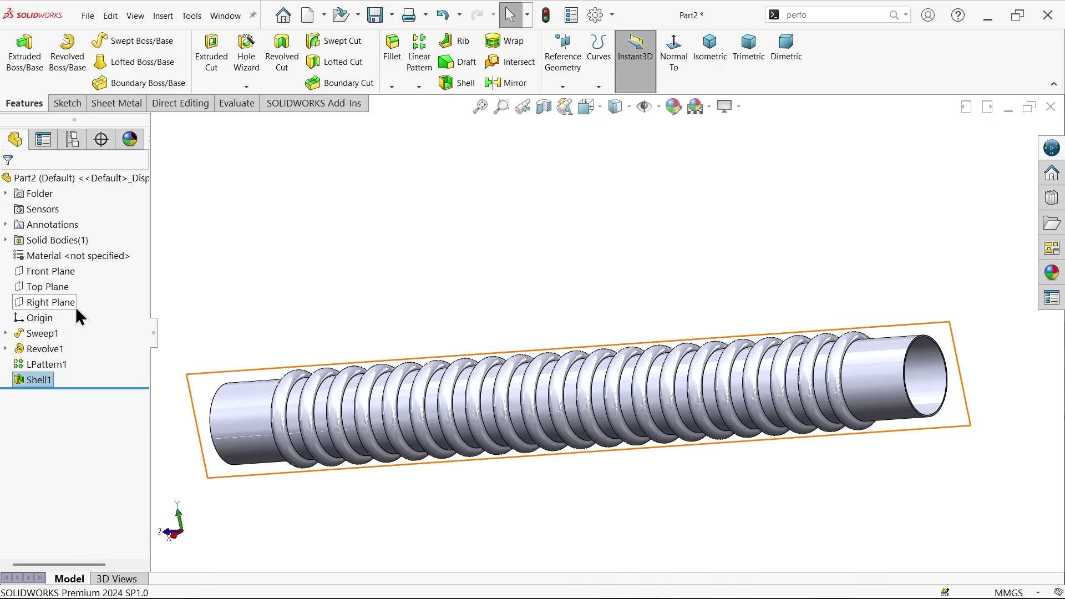
Step: Inspect the tube wall and hollow rings in a section view through the Right Plane, close it and return to an isometric view
click(52, 302)
click(546, 107)
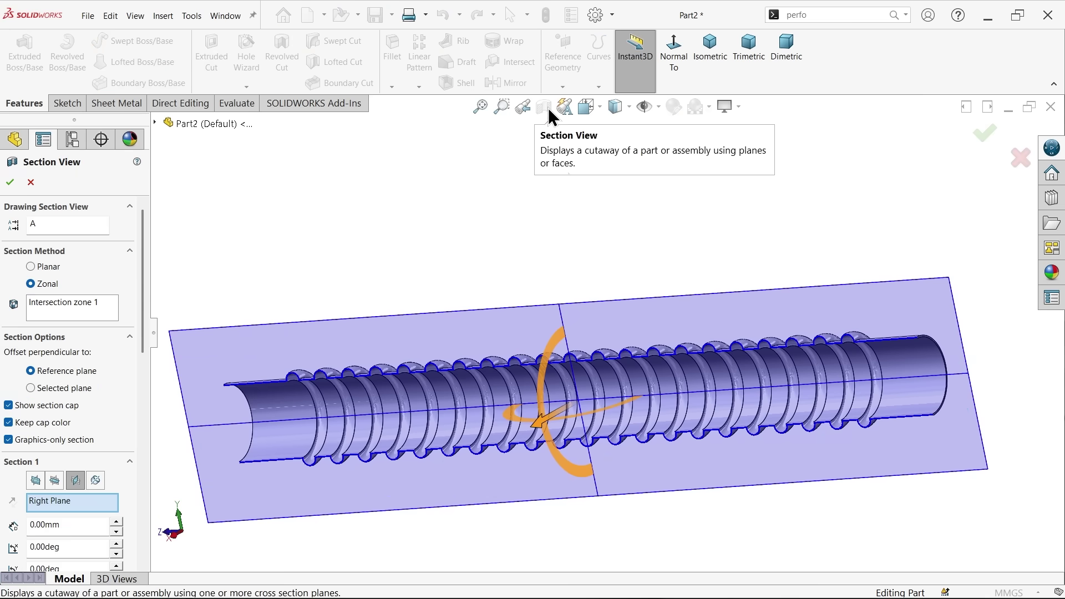
scroll(482, 399, down, 10)
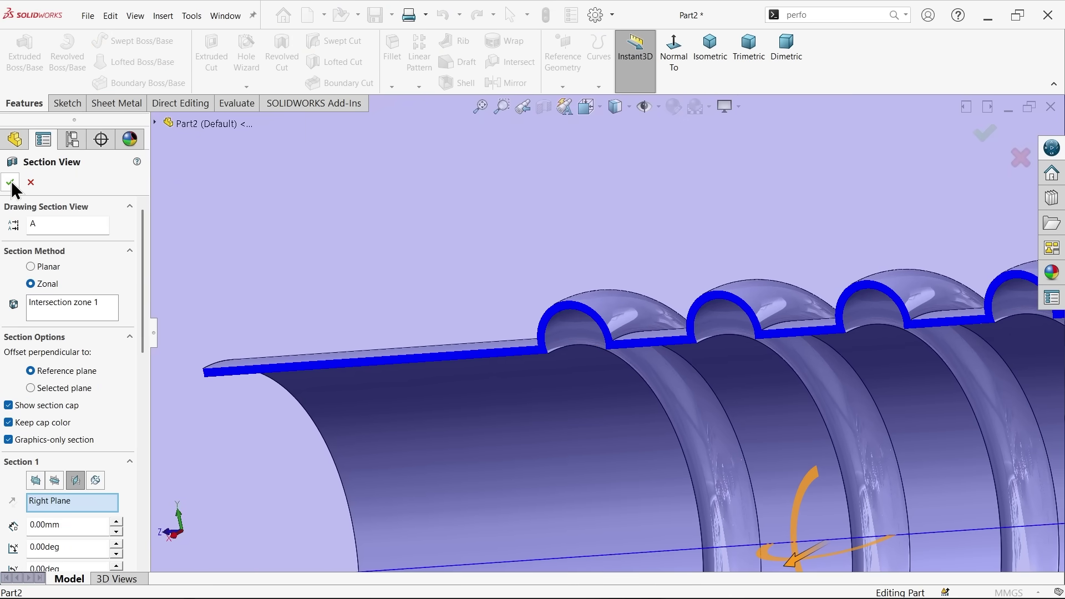
click(30, 182)
scroll(344, 225, up, 5)
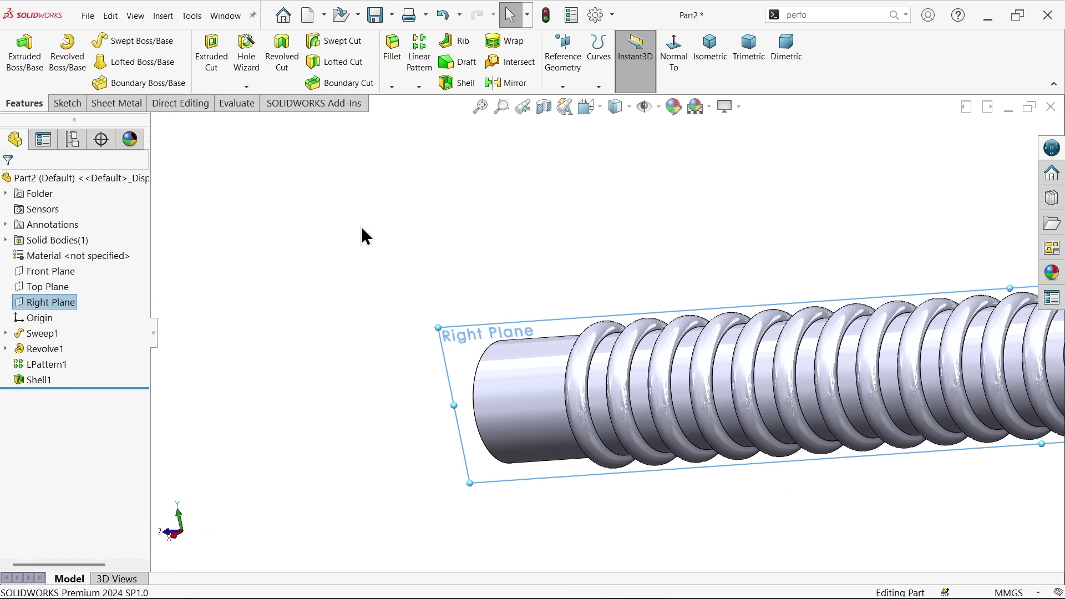
click(715, 61)
Step: Switch to the exercise drawing image and examine the dimensions of the arched and S-shaped tube variants
key(alt+Tab)
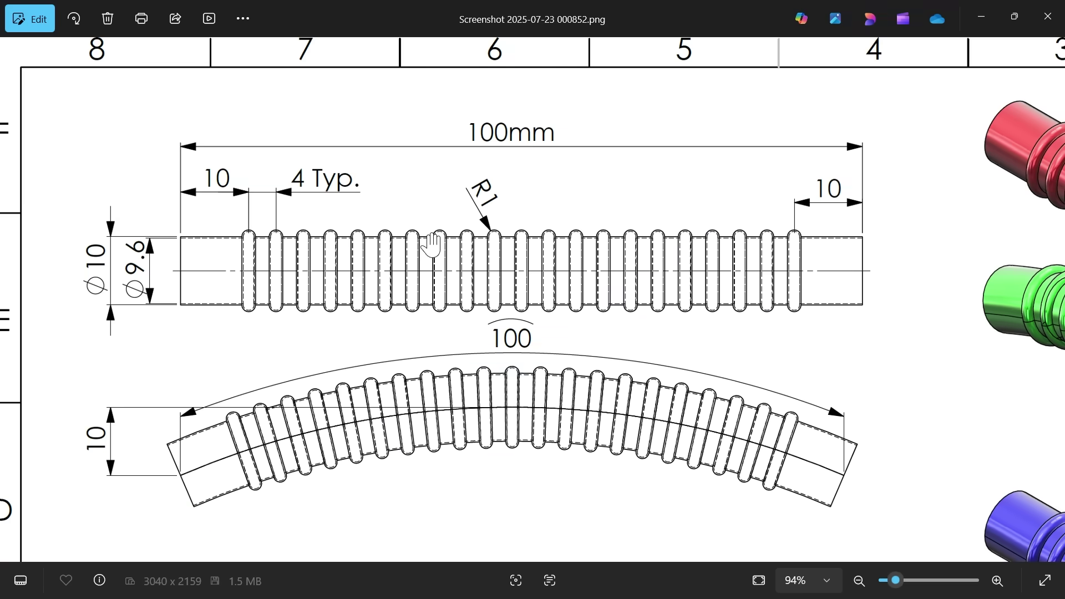
drag(514, 361, 516, 309)
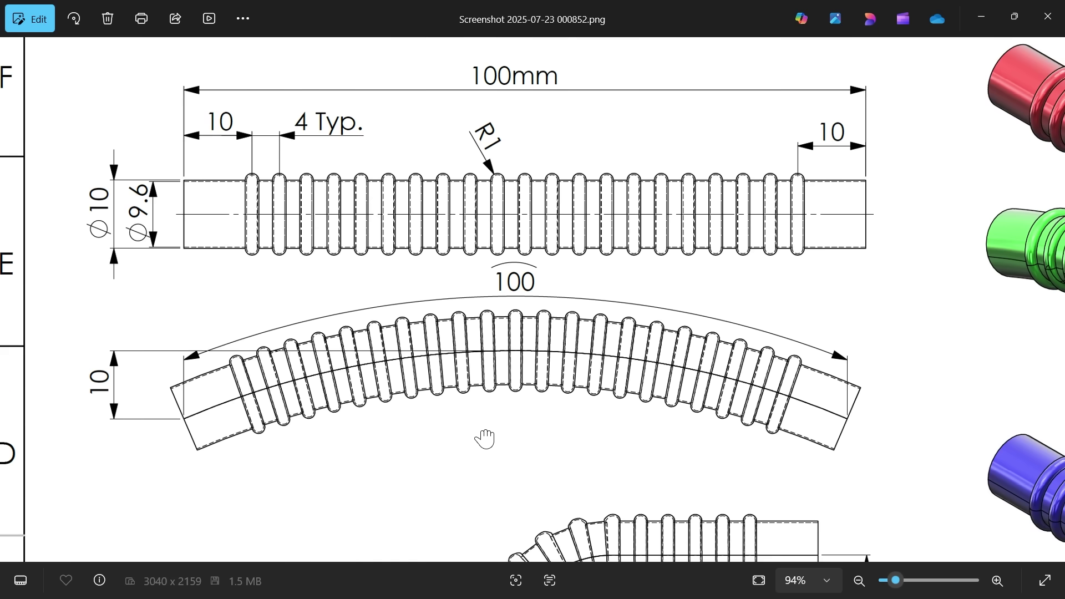
drag(485, 438, 511, 155)
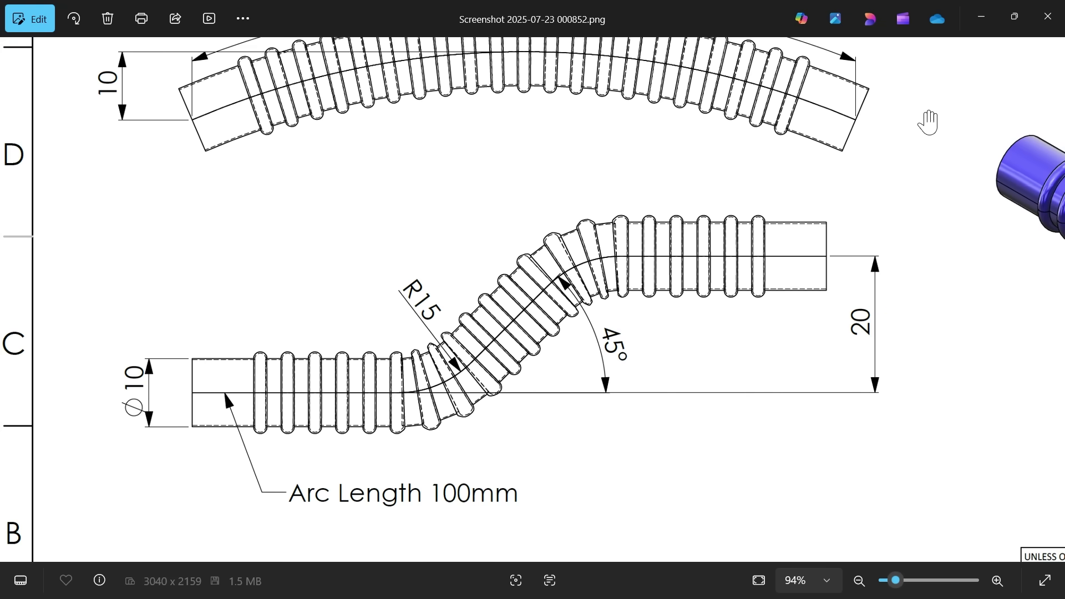
click(992, 17)
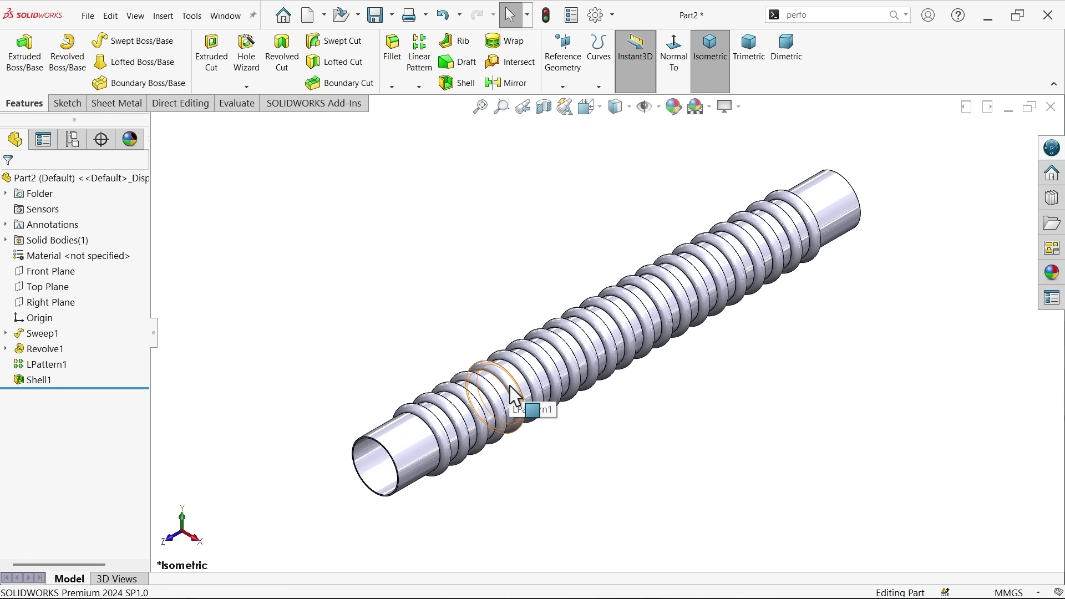
Step: Create 2 copies of the shelled tube body in place with Move/Copy Bodies, without any translation or rotation
scroll(563, 422, up, 3)
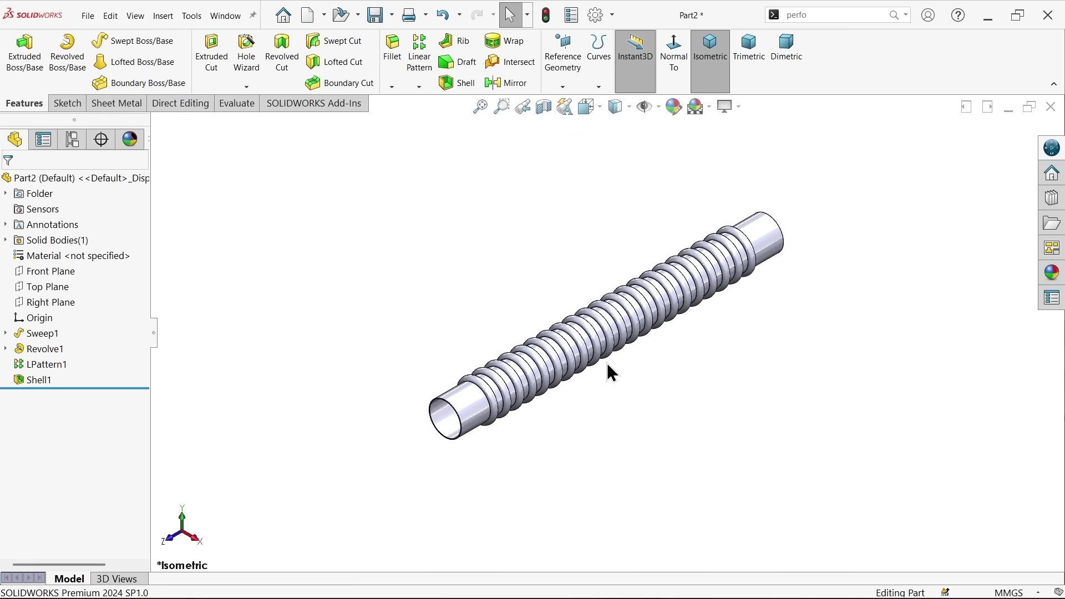
scroll(608, 363, down, 3)
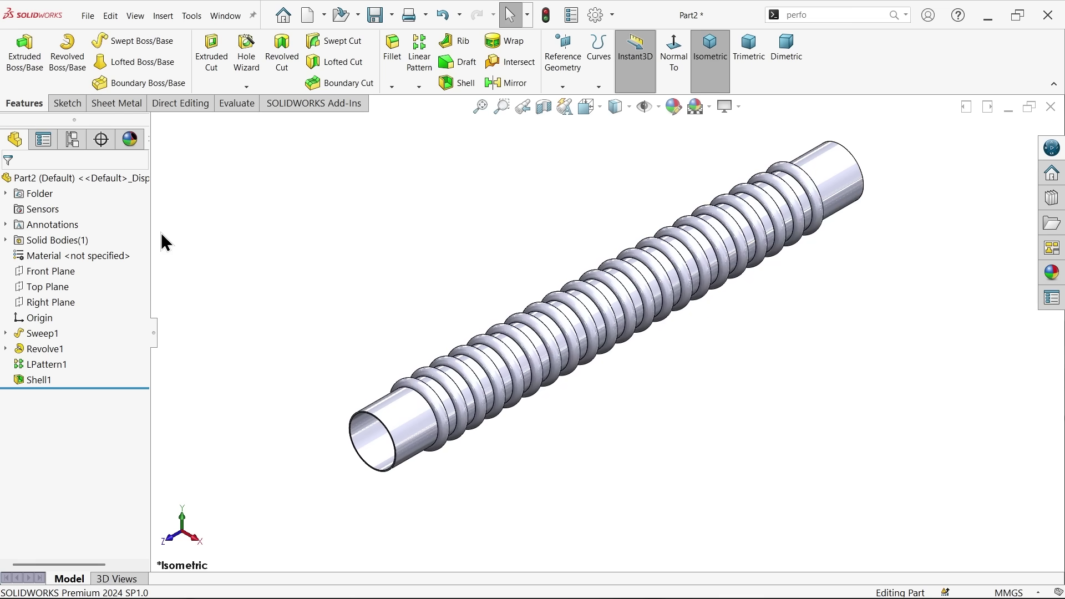
click(197, 109)
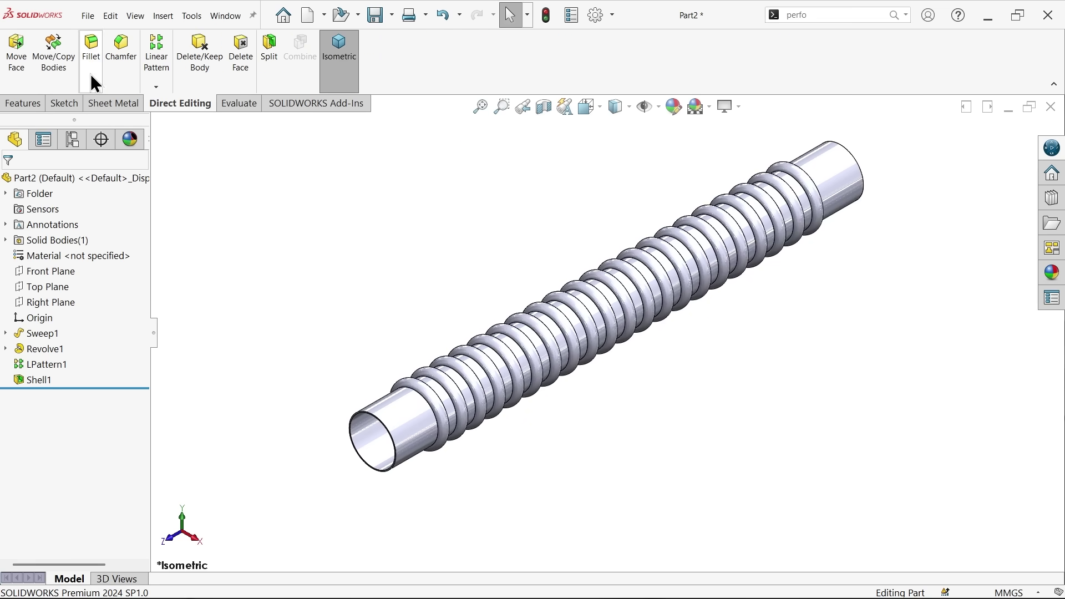
click(53, 72)
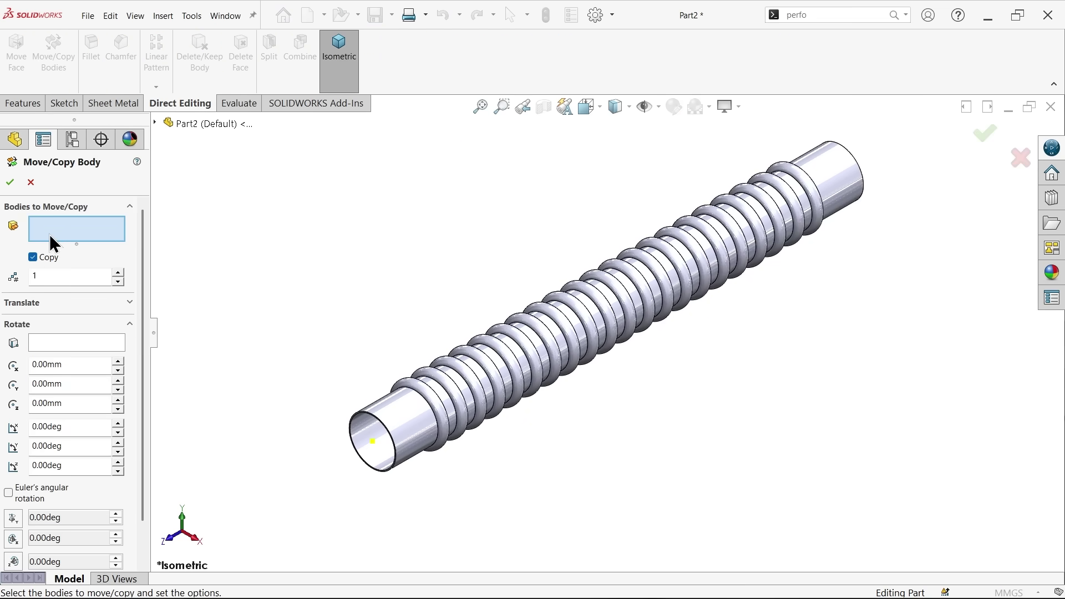
click(405, 435)
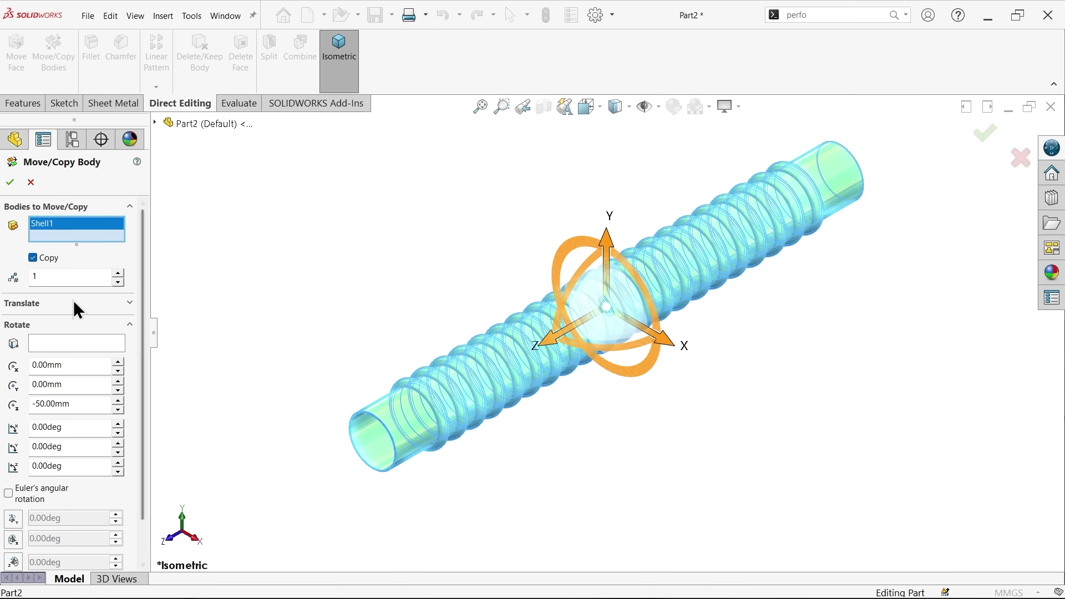
double_click(52, 280)
text(2)
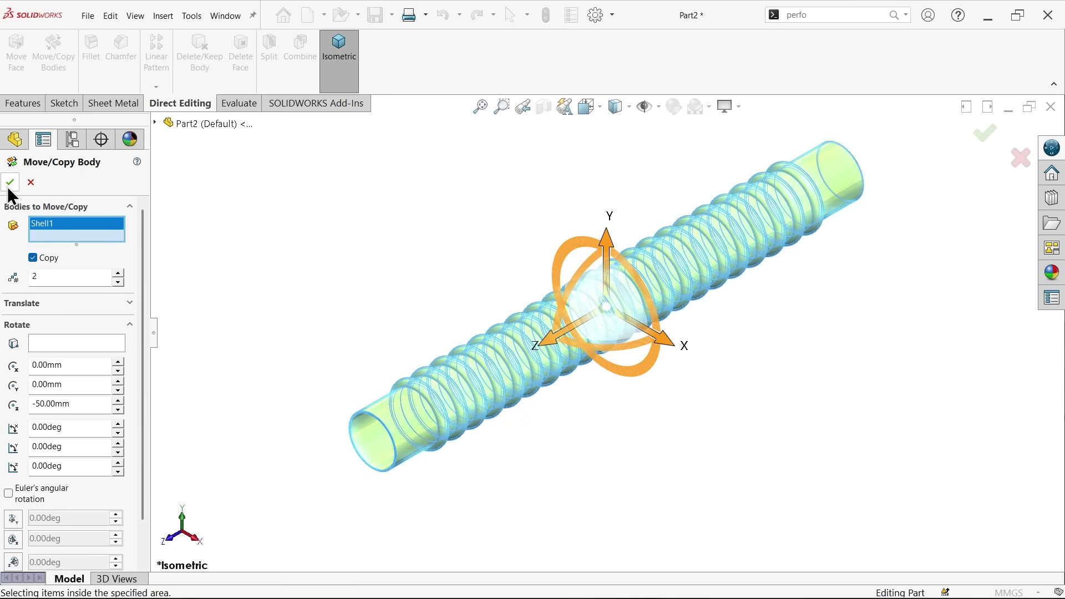
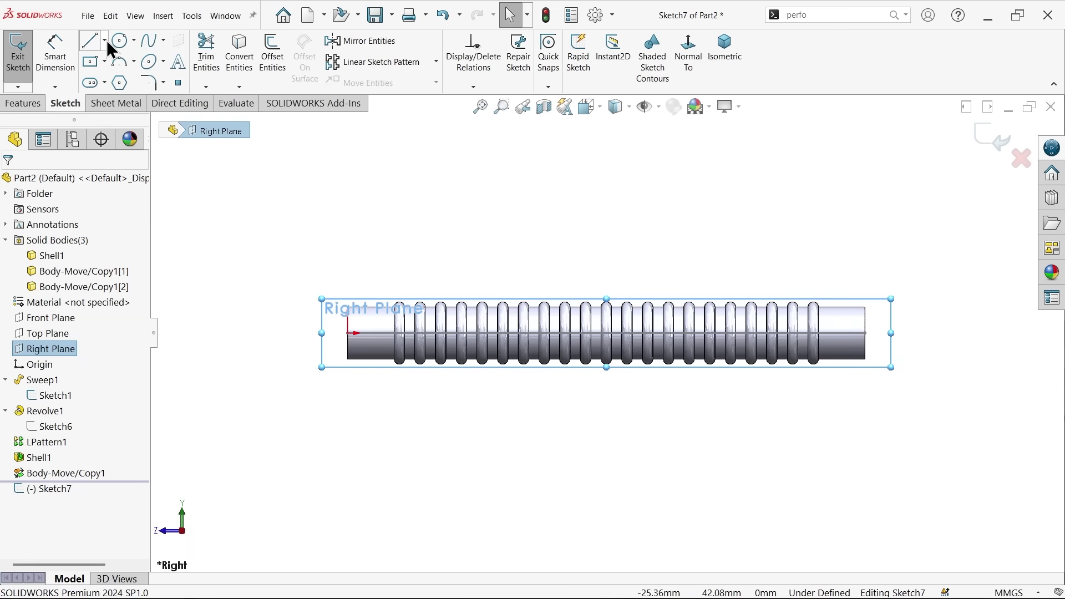
Step: Sketch a vertical construction line about 13 mm long below the origin and a horizontal one about 88 mm long from its lower end
click(112, 74)
scroll(678, 278, up, 2)
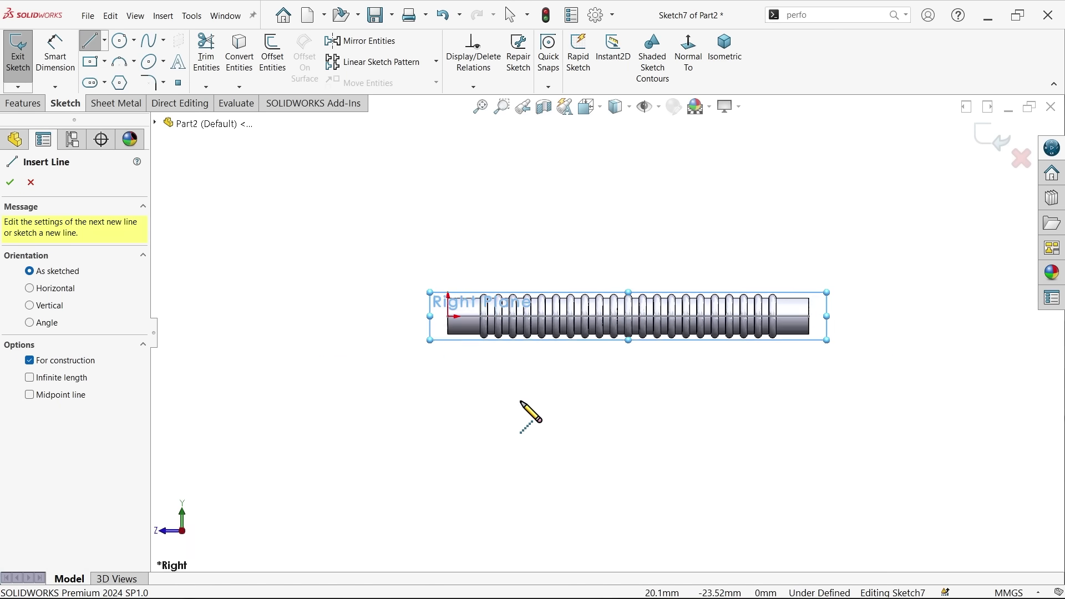
scroll(446, 391, down, 2)
click(425, 380)
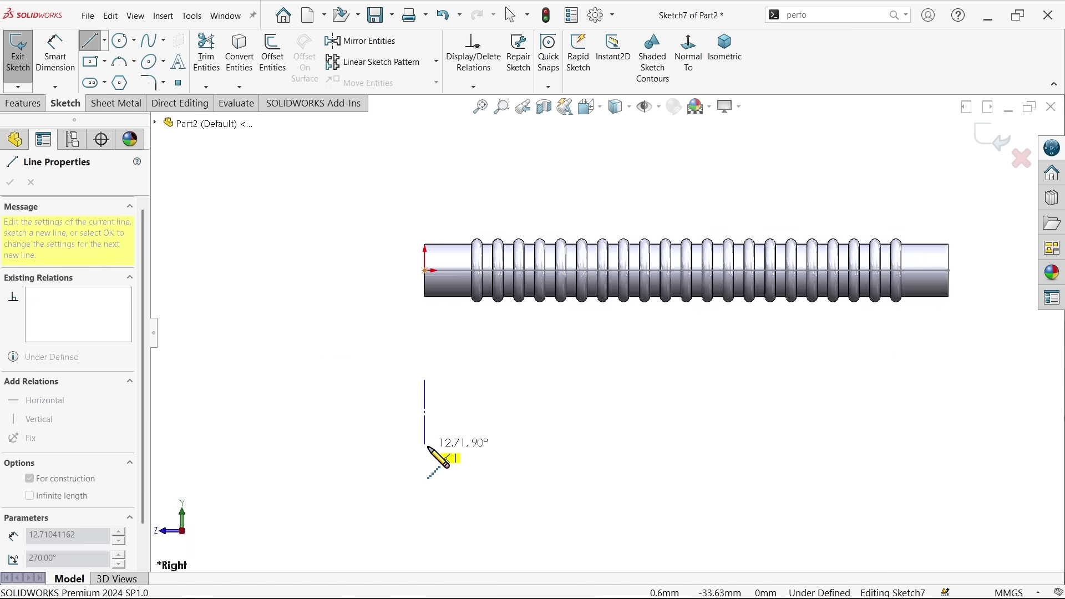
click(426, 447)
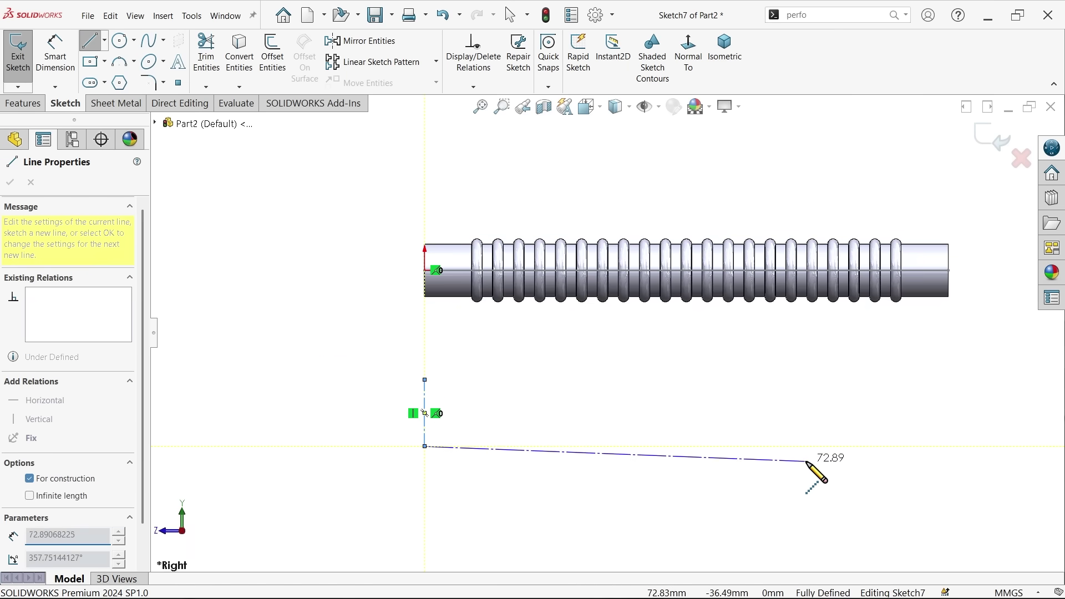
click(887, 447)
key(Escape)
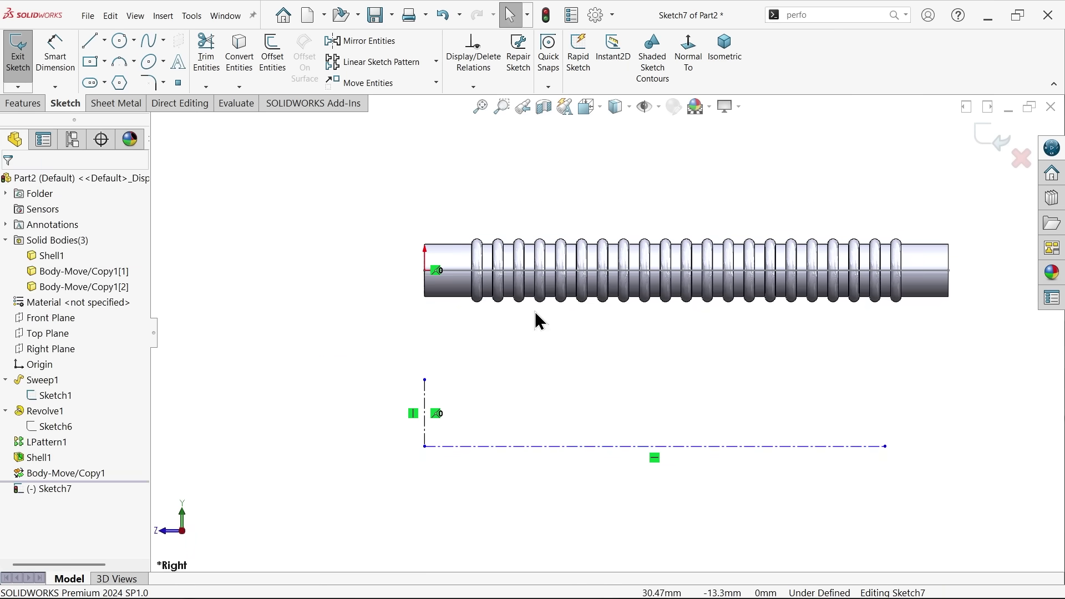
Step: Sketch a three-point arc about 91 mm long, bulging upward between the two ends of the horizontal construction line
click(125, 61)
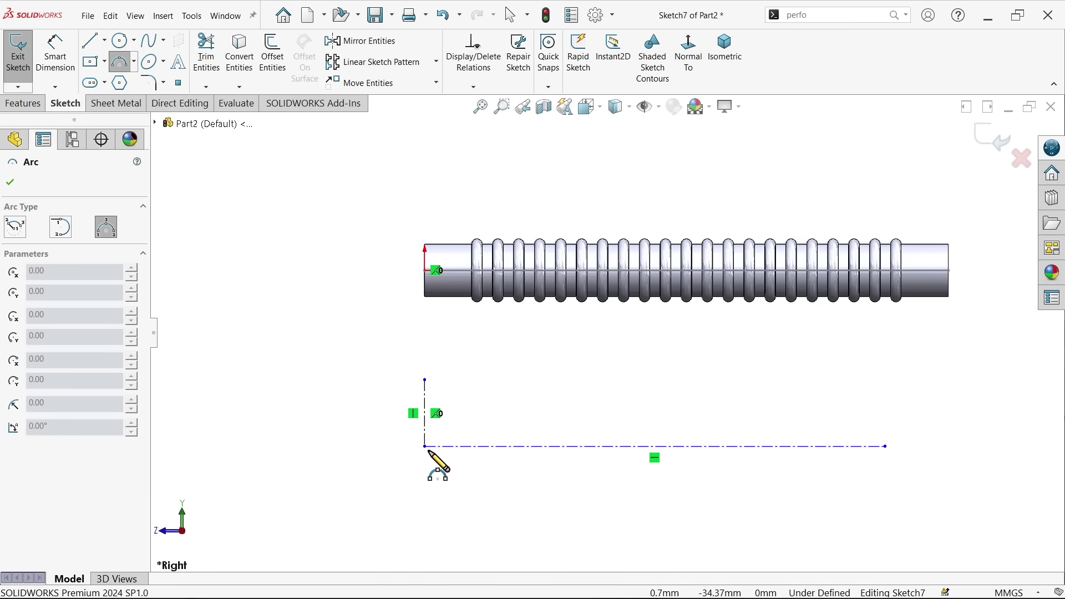
click(425, 447)
click(886, 447)
click(713, 401)
key(Escape)
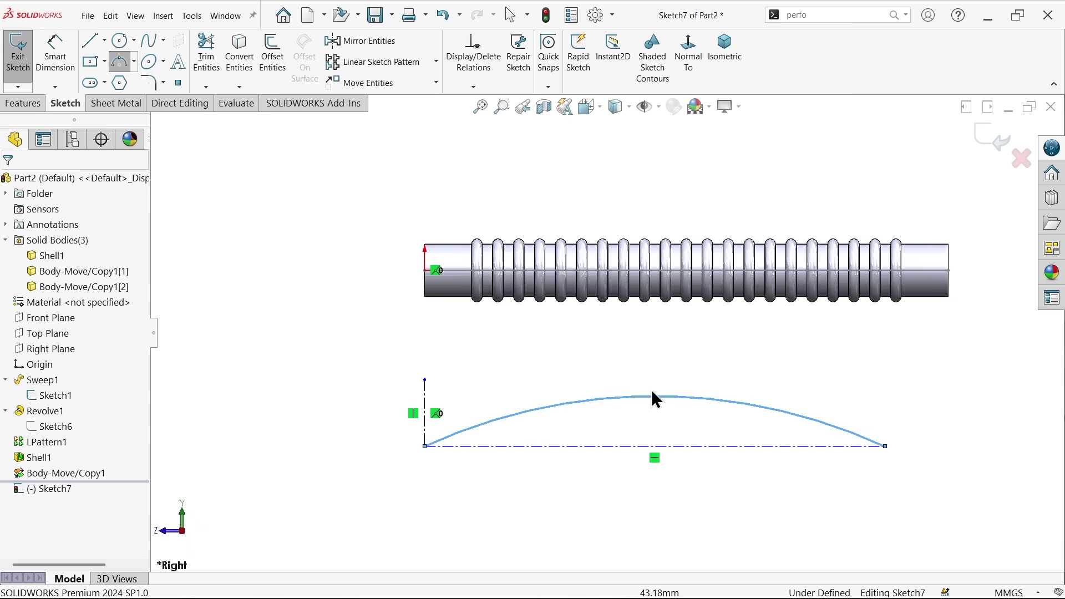
Step: Dimension the arc's length between its two endpoints and set it to 100 mm
scroll(646, 397, down, 2)
click(55, 55)
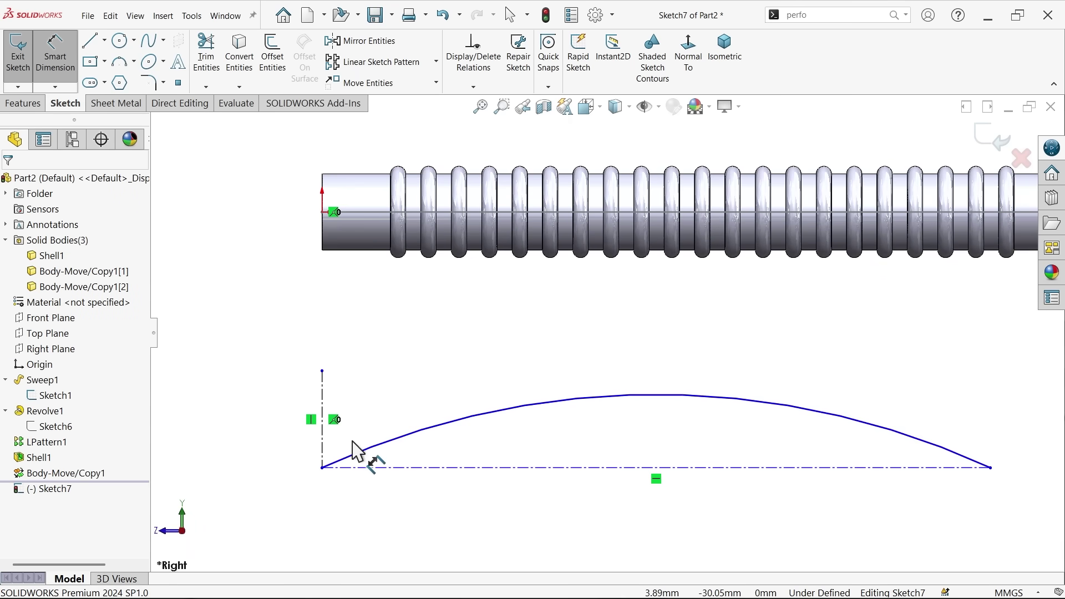
click(323, 468)
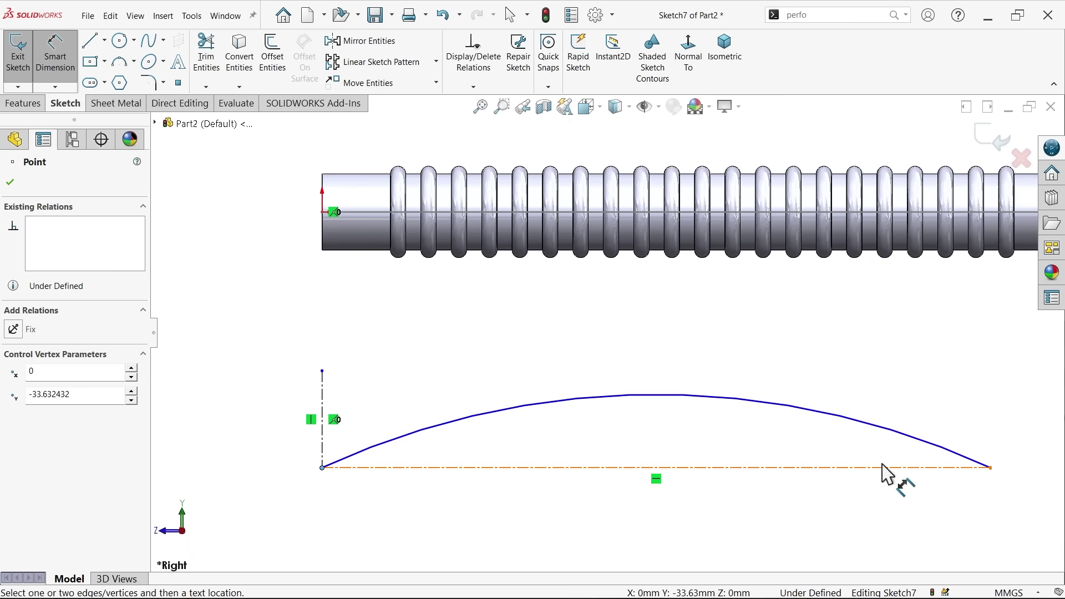
click(991, 468)
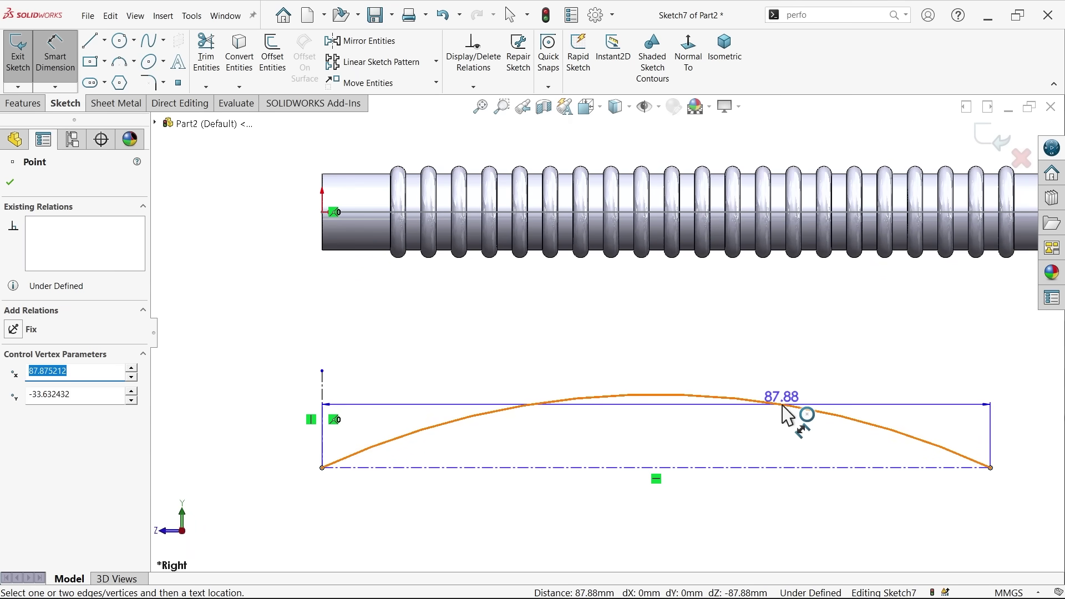
click(744, 398)
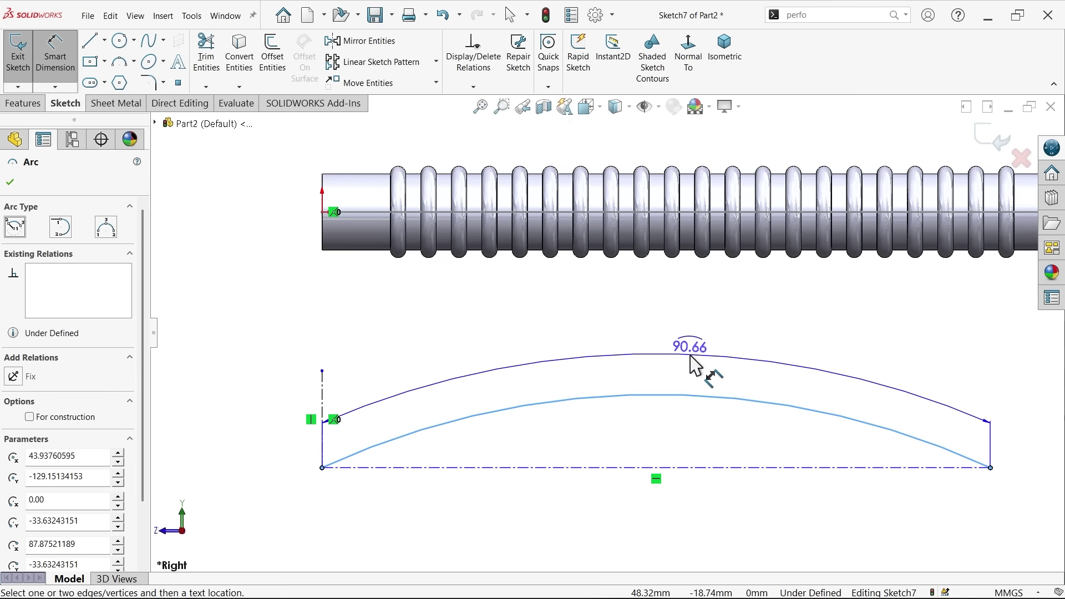
click(650, 365)
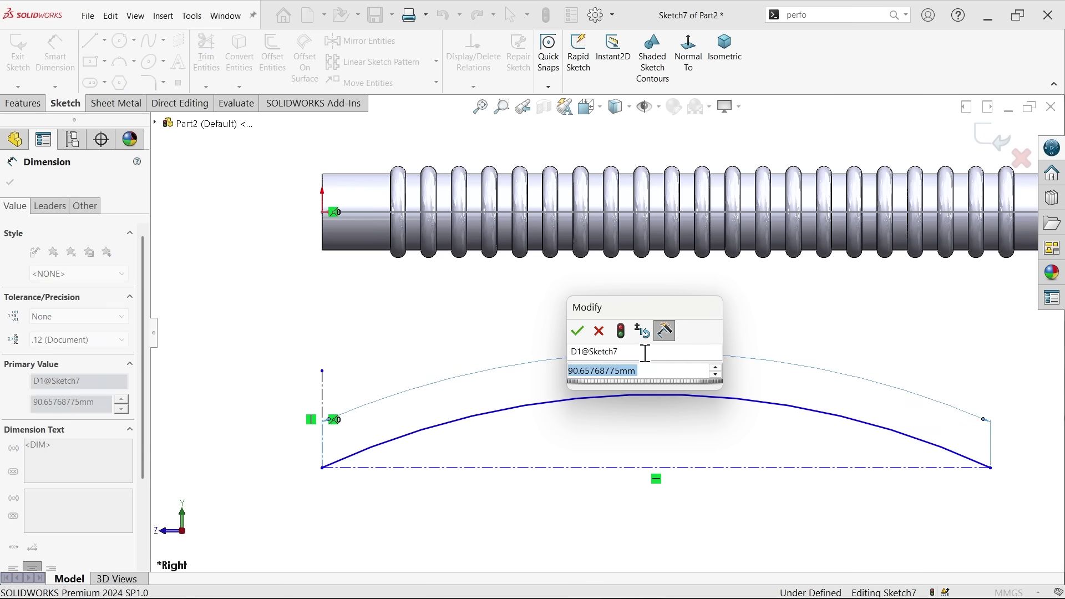
text(100)
key(Return)
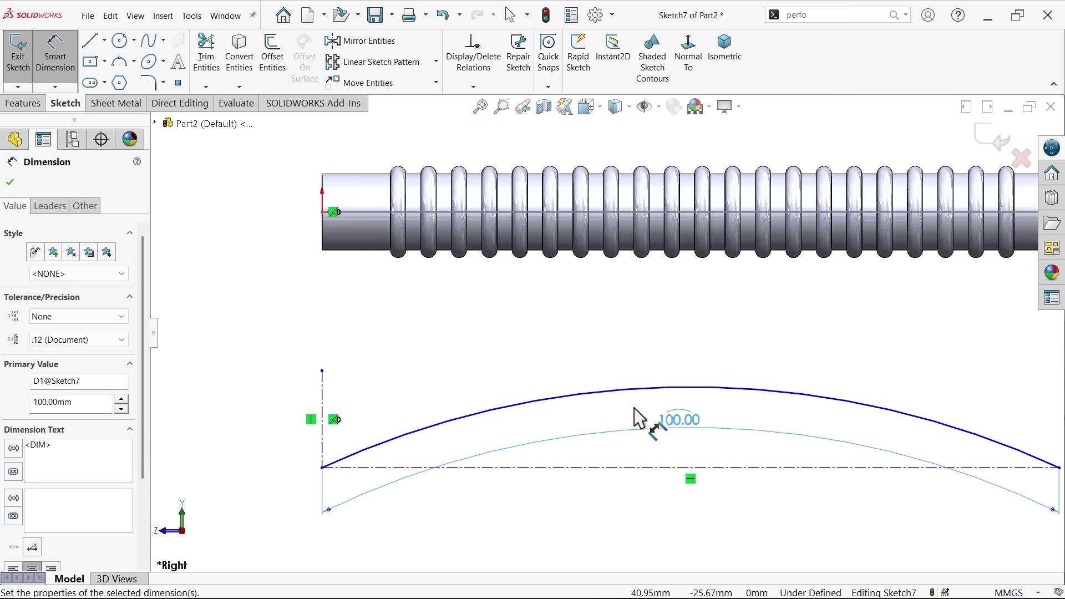
click(322, 469)
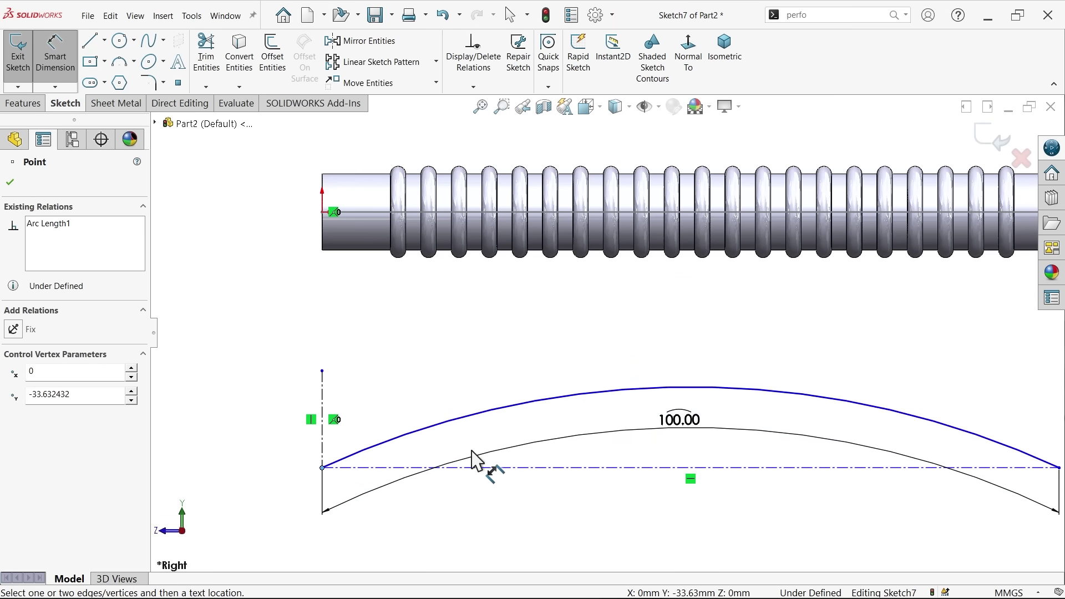
click(691, 387)
scroll(560, 356, up, 2)
scroll(648, 358, down, 2)
key(Escape)
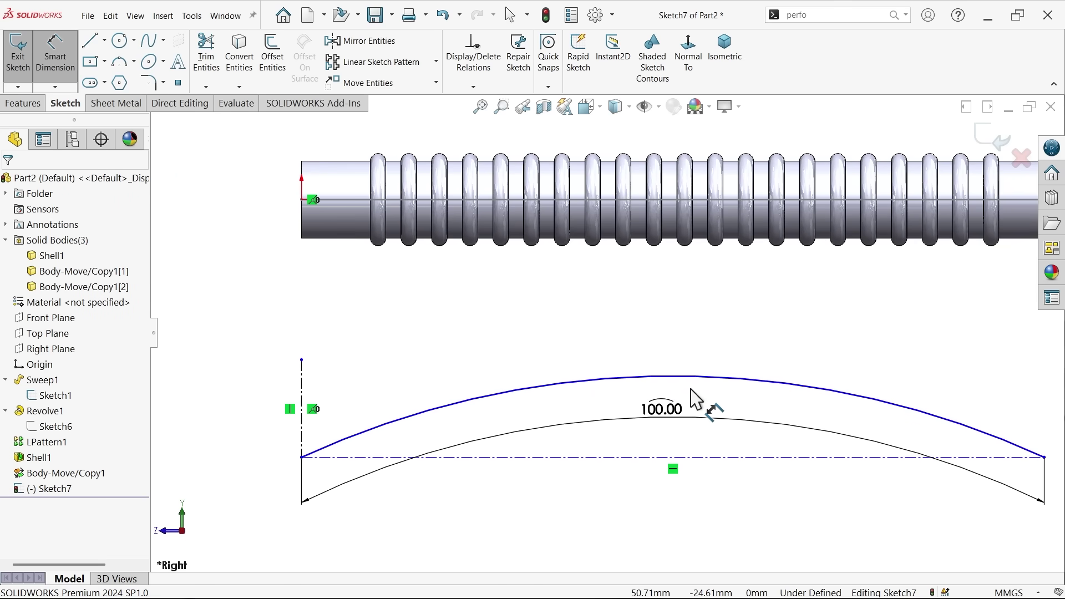
Step: Move the arc length dimension above the arc and set the arc's height over the horizontal construction line to 10 mm
drag(663, 414, 661, 340)
key(Escape)
key(Return)
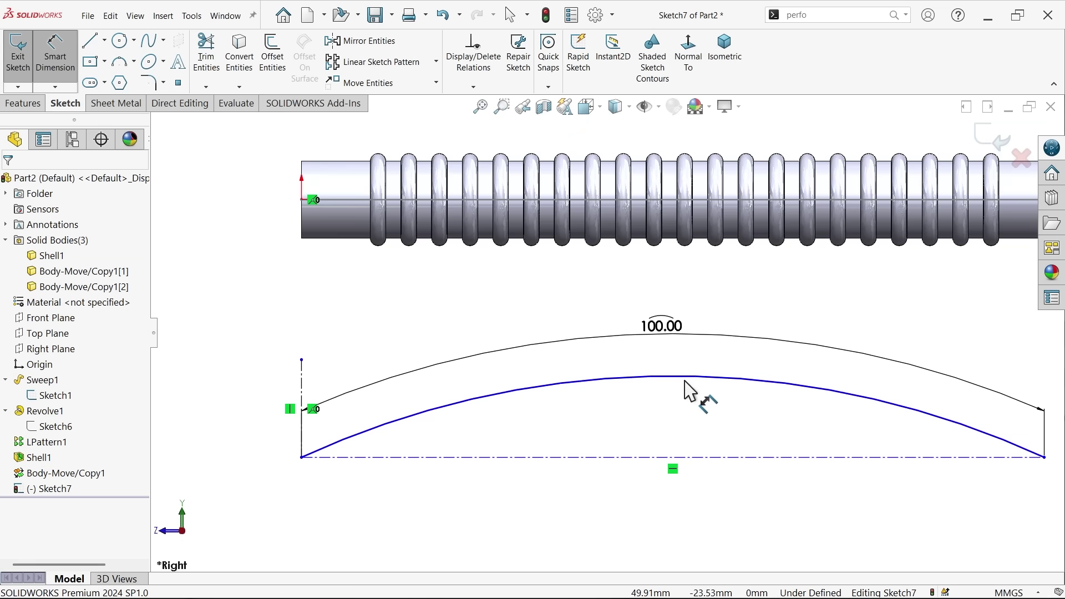
click(672, 379)
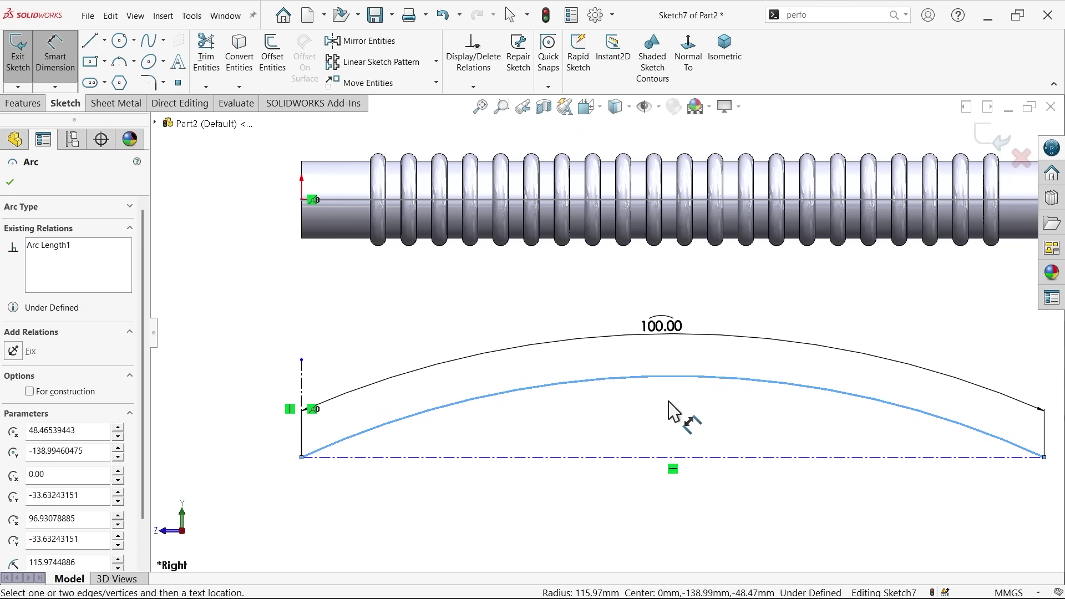
click(674, 458)
click(686, 434)
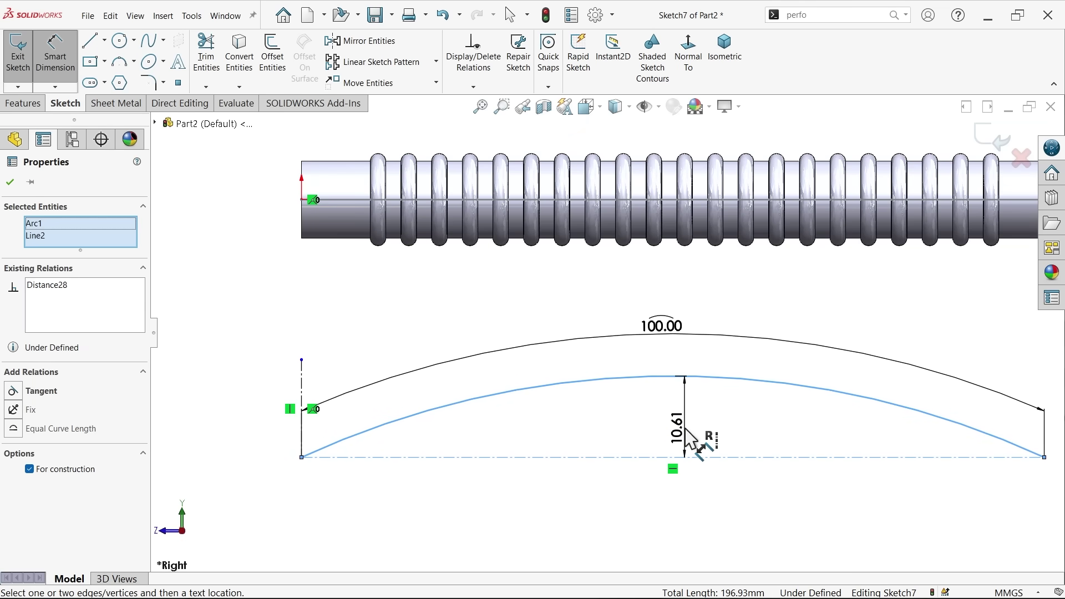
text(10)
key(Return)
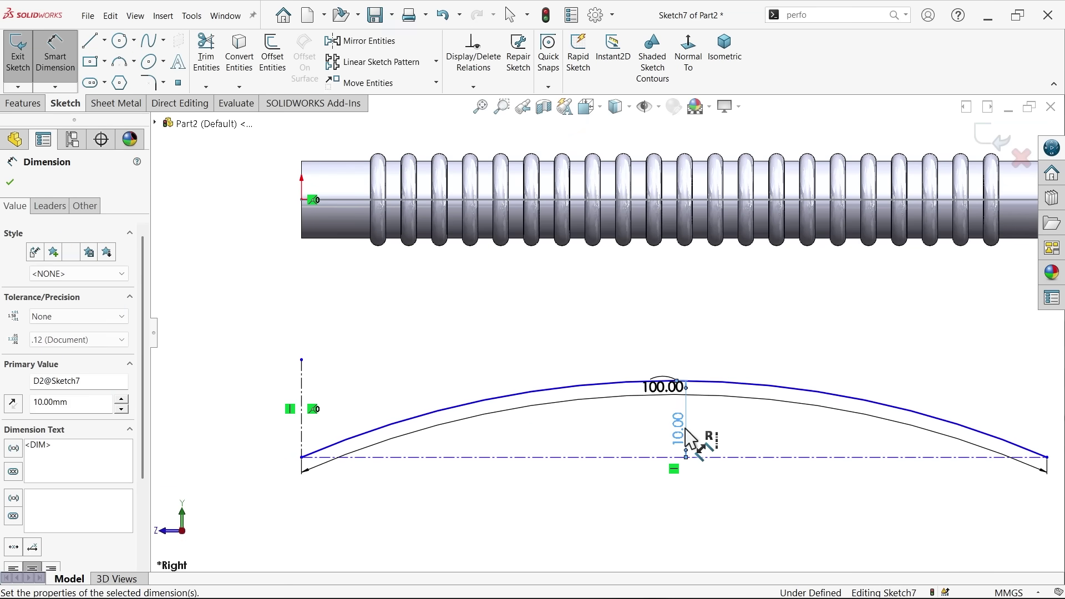
Step: Reposition the 100 mm arc length dimension above the arc and finish dimensioning
click(533, 344)
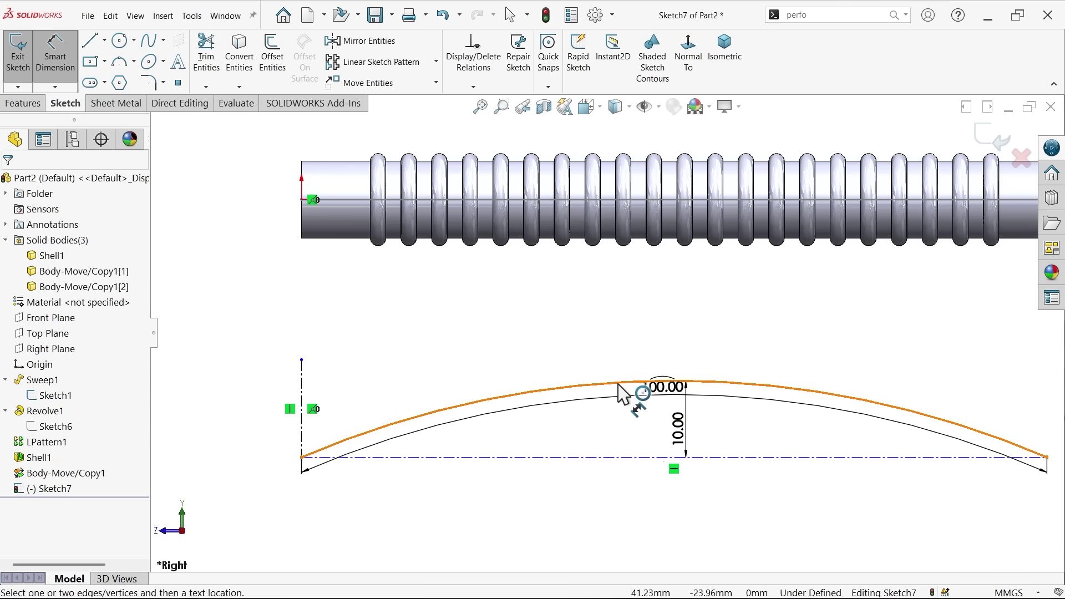
click(669, 350)
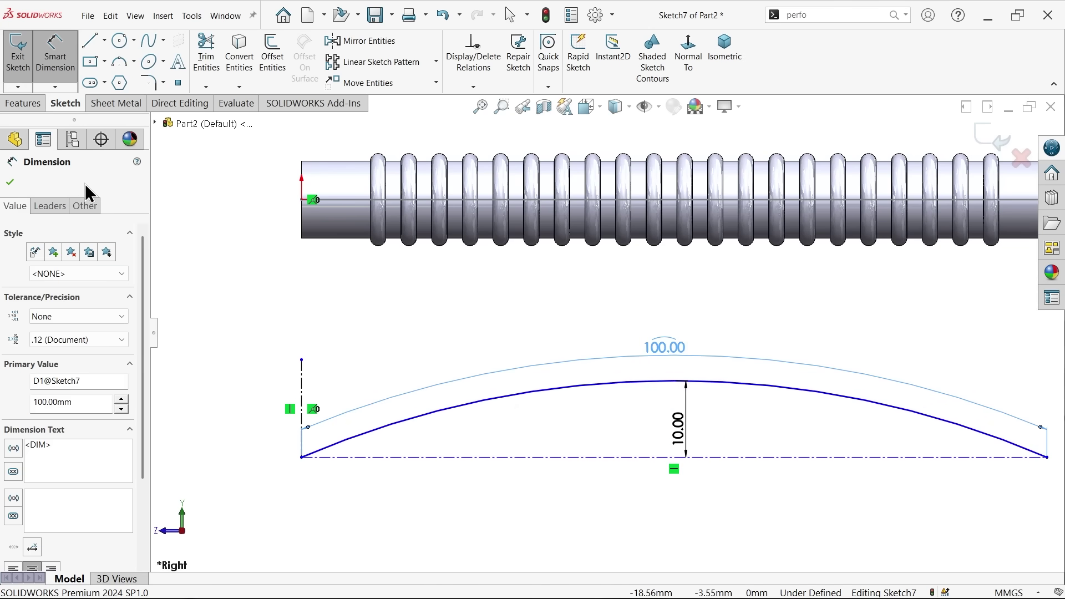
click(12, 182)
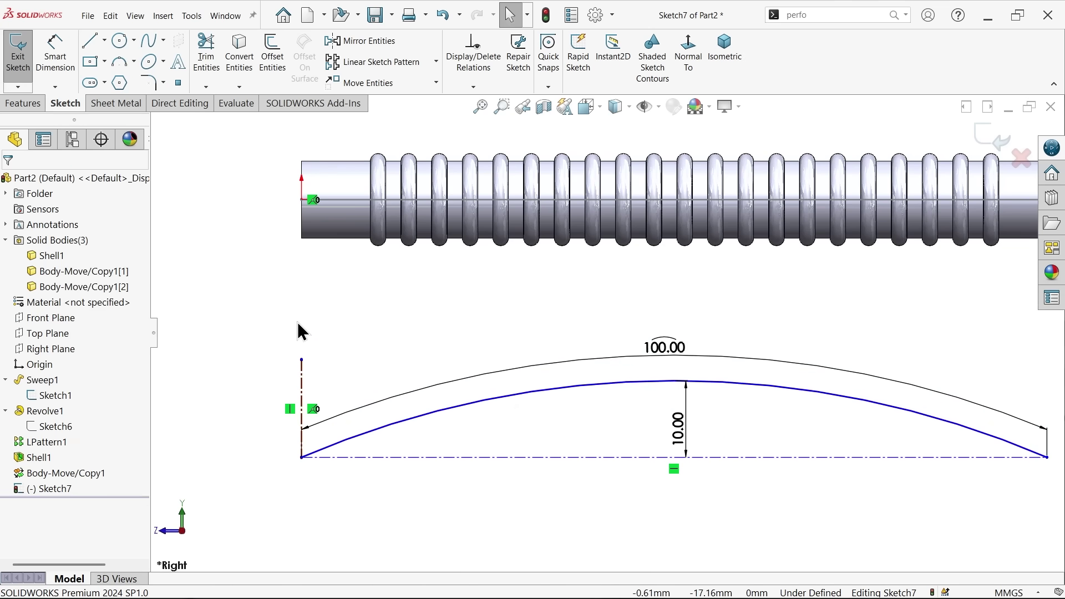
click(305, 200)
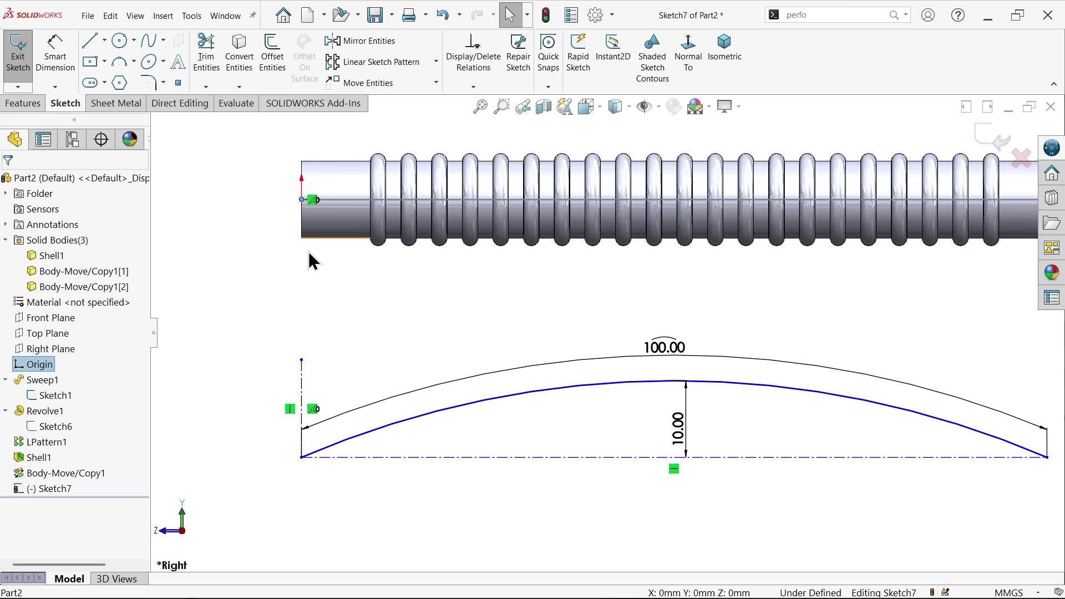
ctrl+click(302, 455)
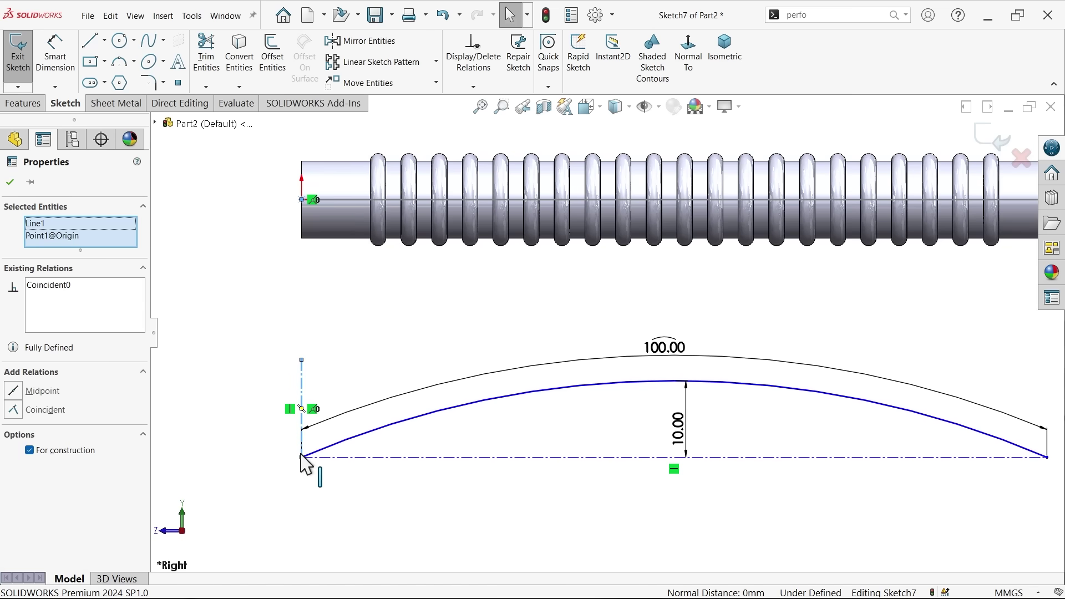
key(Escape)
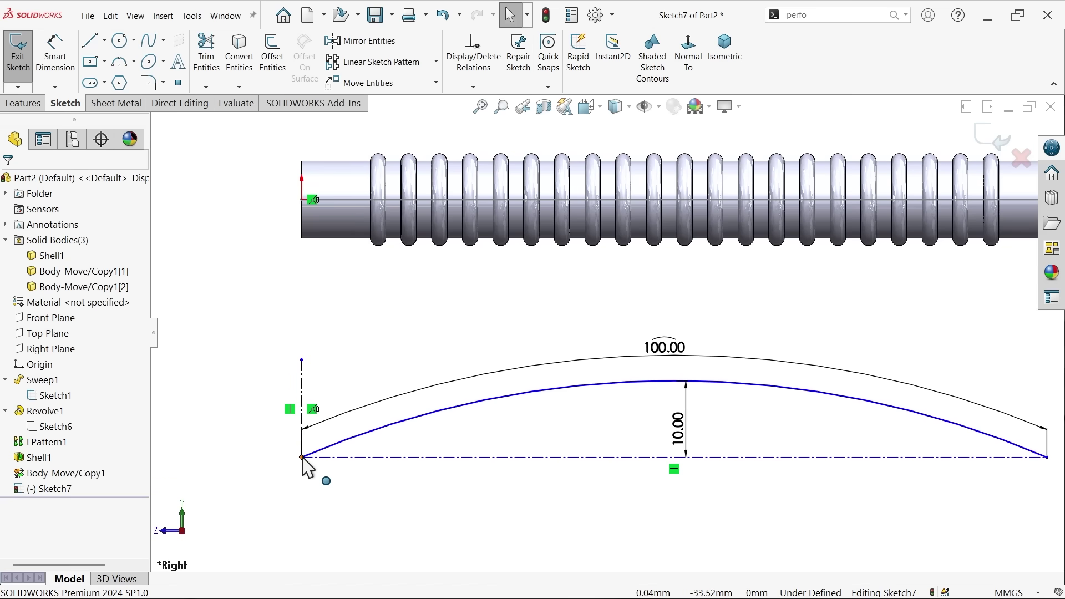
Step: Align the arc's start point vertically with the origin, dimension it 35 mm below the origin and exit the sketch
click(303, 458)
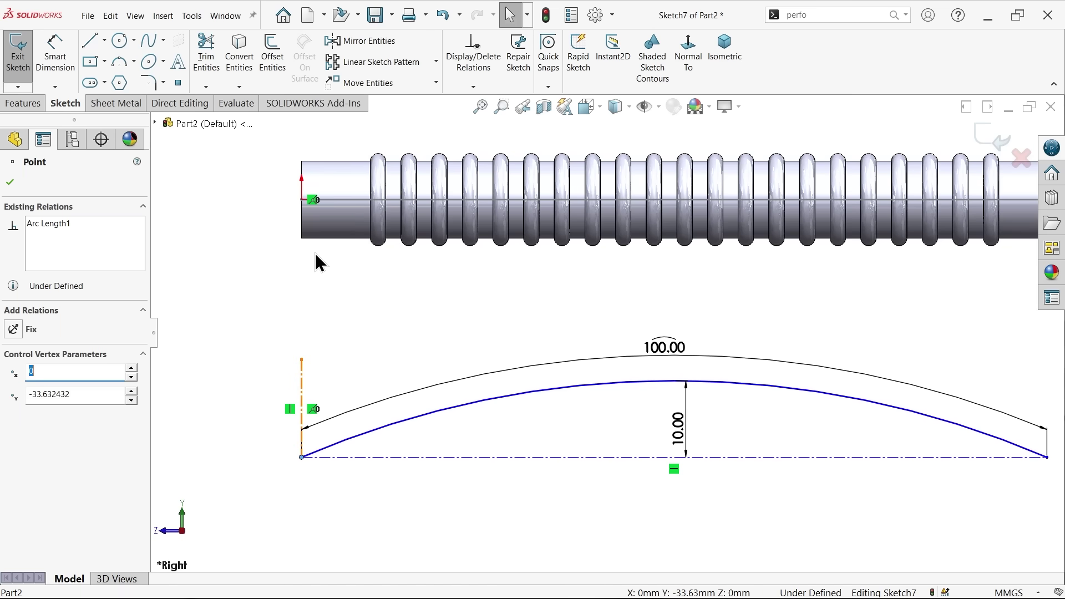
ctrl+click(302, 200)
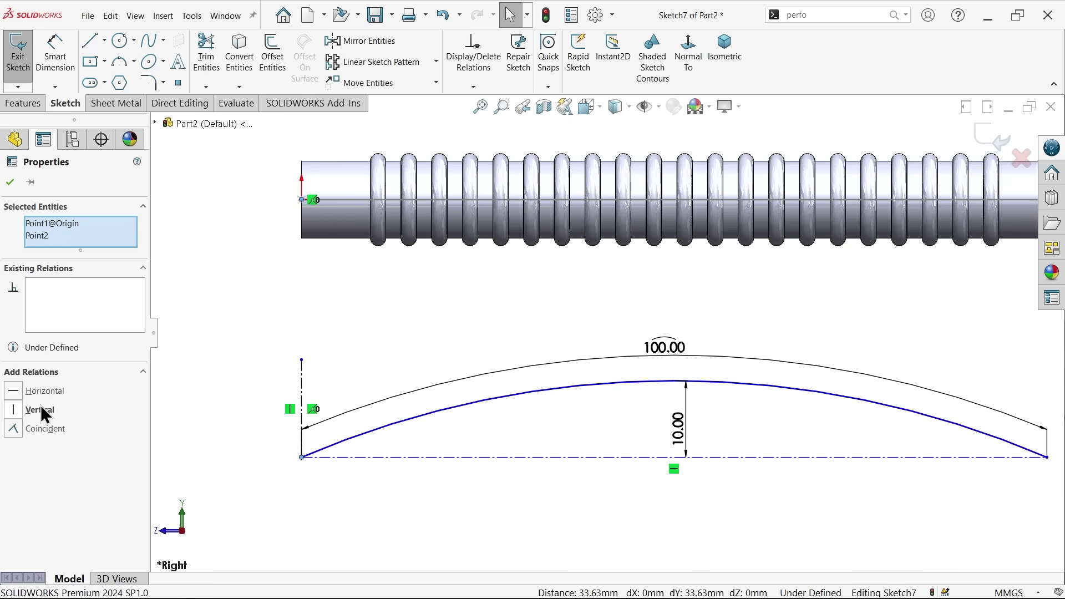
click(55, 55)
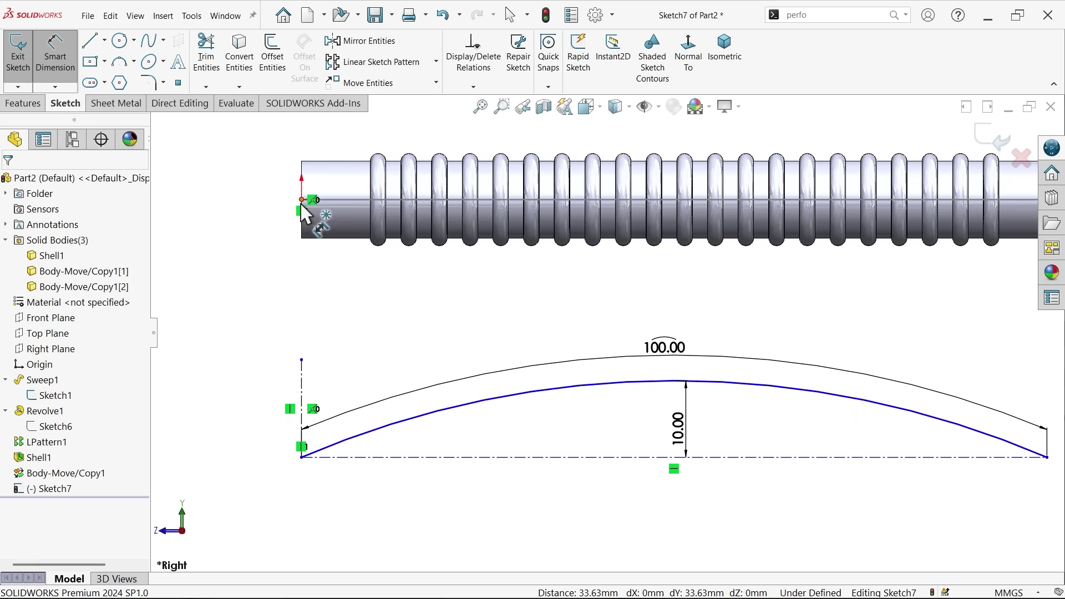
click(301, 458)
click(240, 339)
text(35)
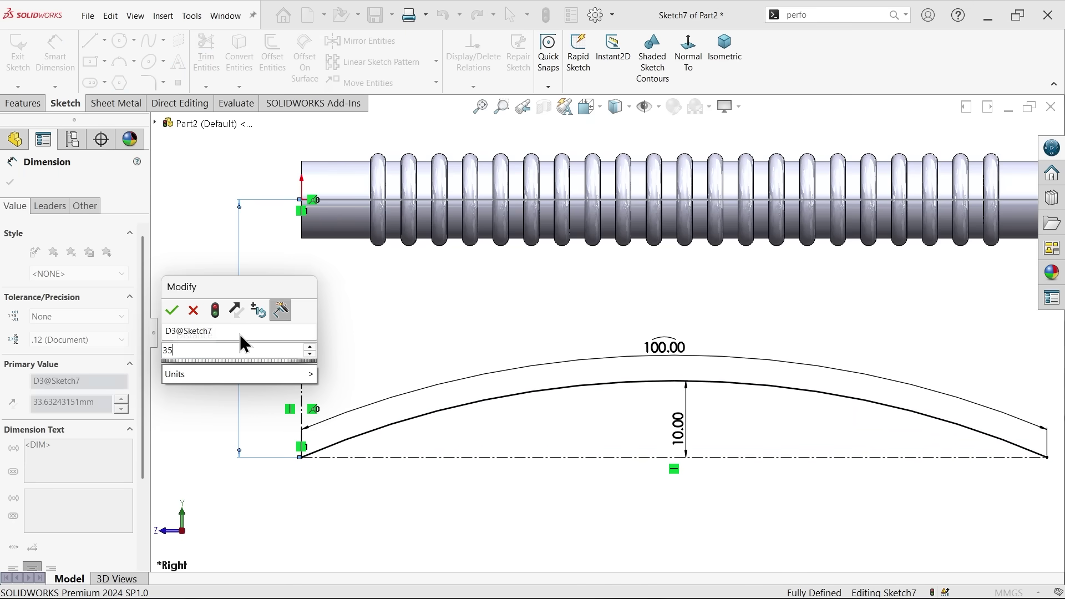
key(Return)
scroll(488, 423, up, 2)
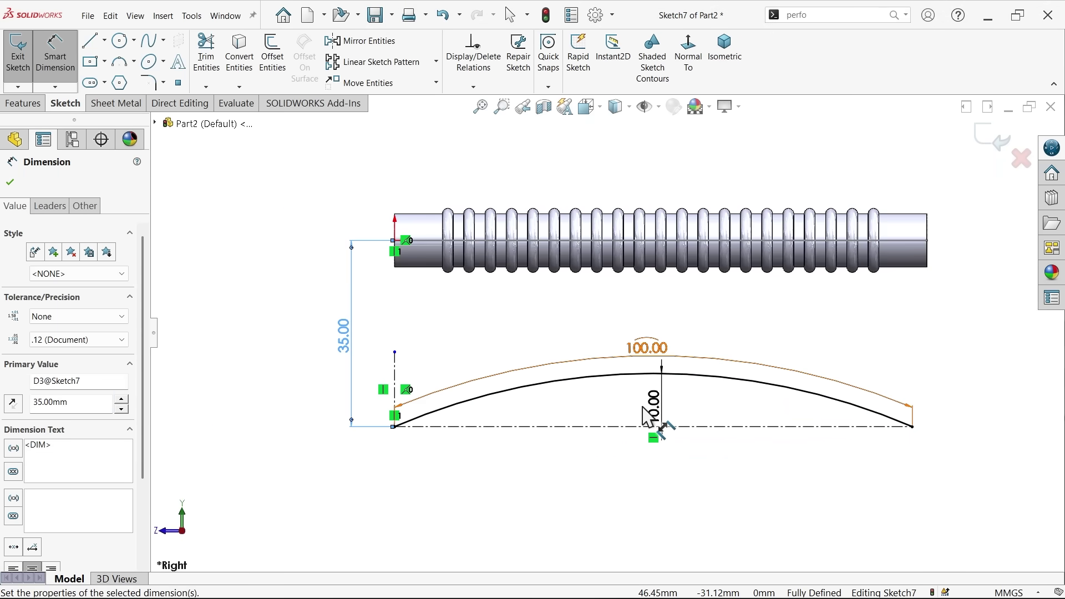
scroll(832, 233, up, 1)
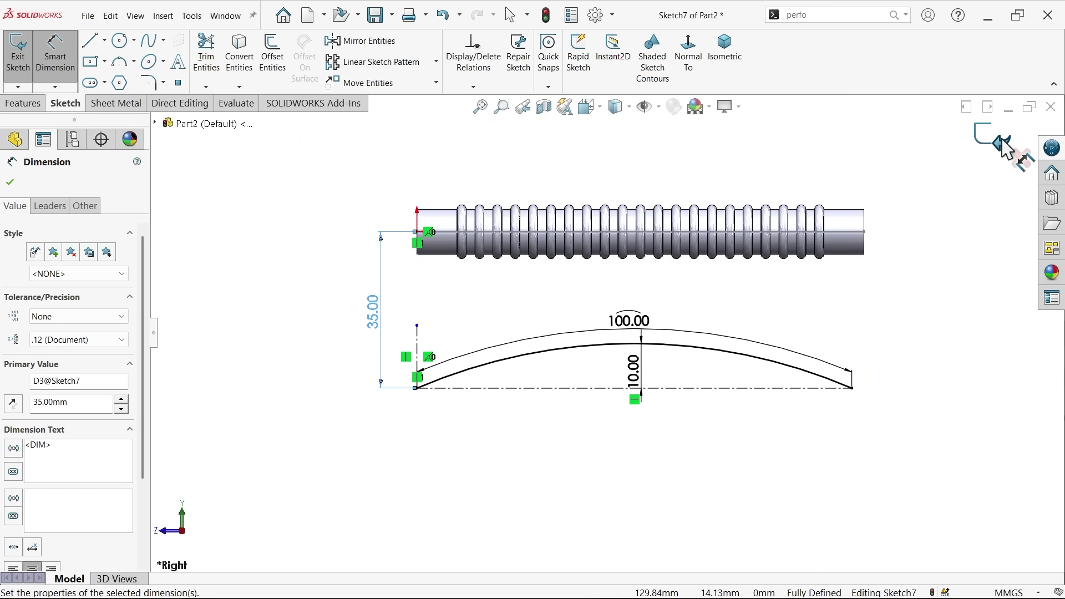
click(1007, 148)
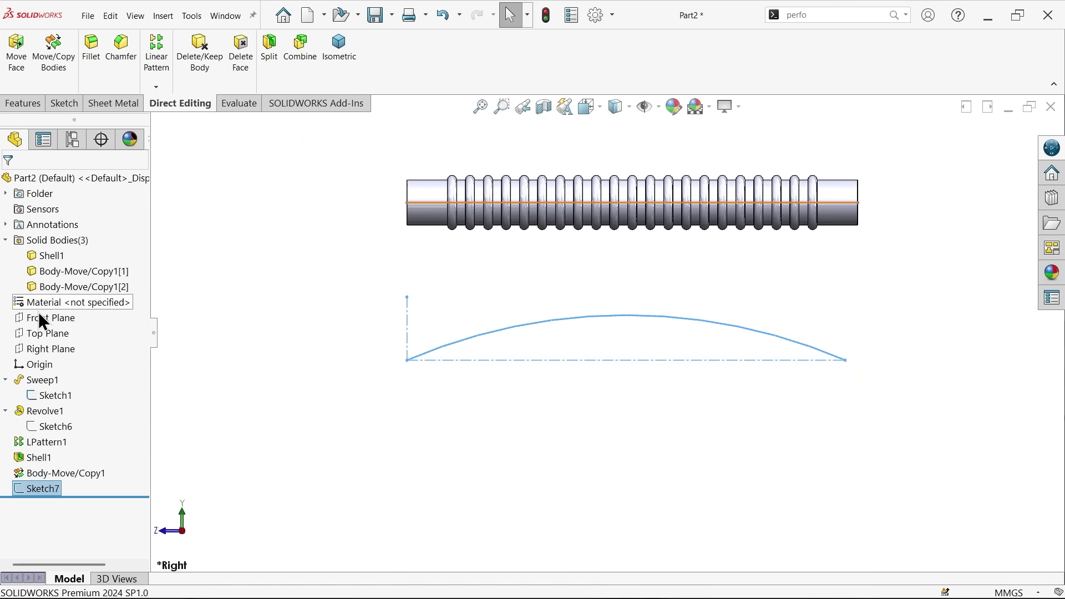
Step: Sketch three connected lines on the Right Plane below the arch: horizontal, sloping upward, then horizontal, with the horizontals about 20 mm apart
click(51, 350)
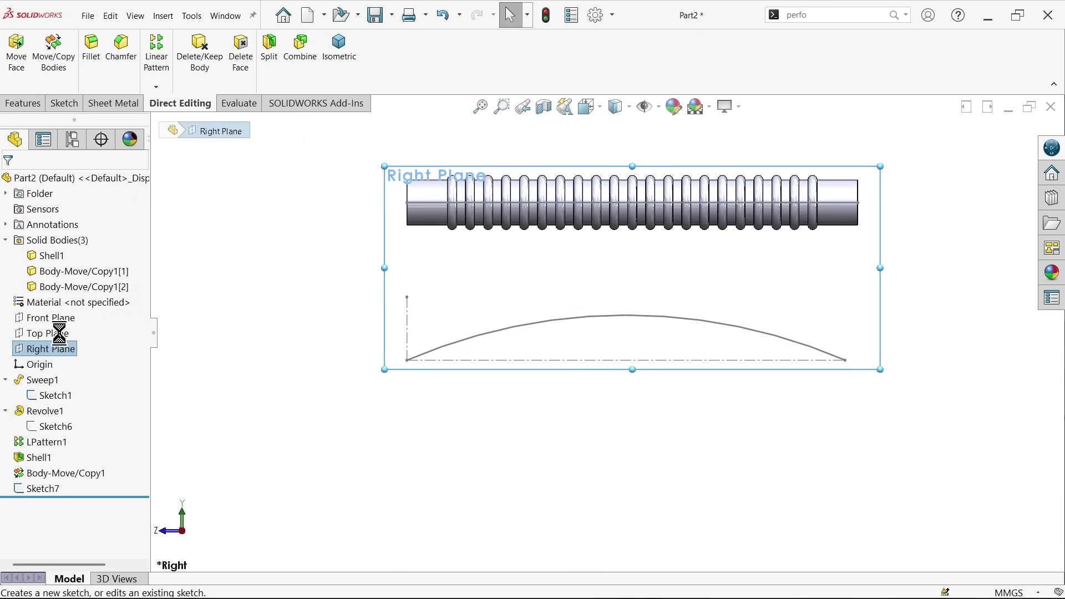
click(60, 334)
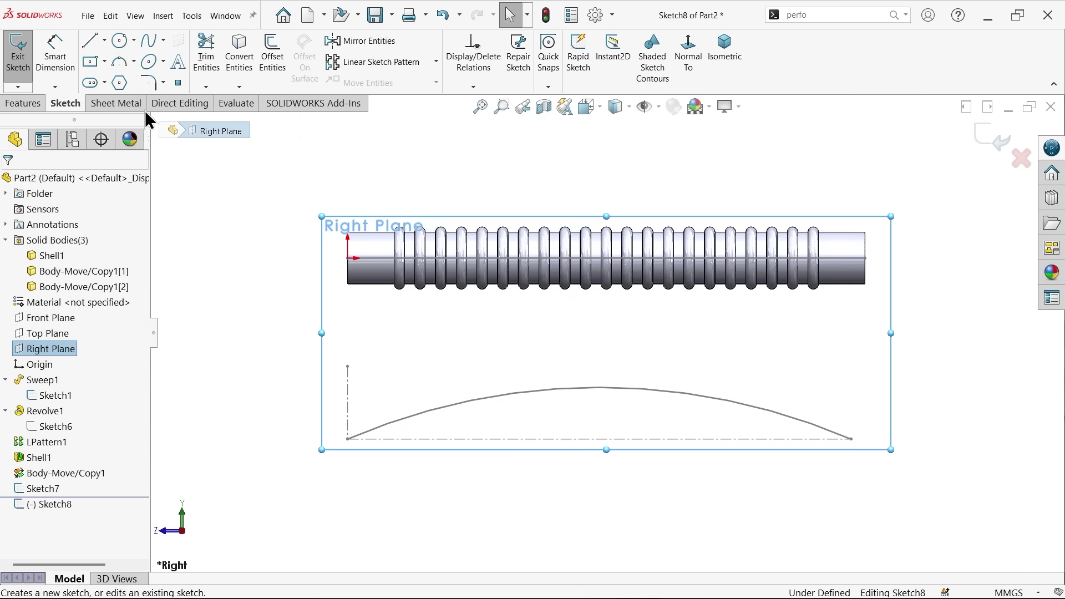
click(91, 40)
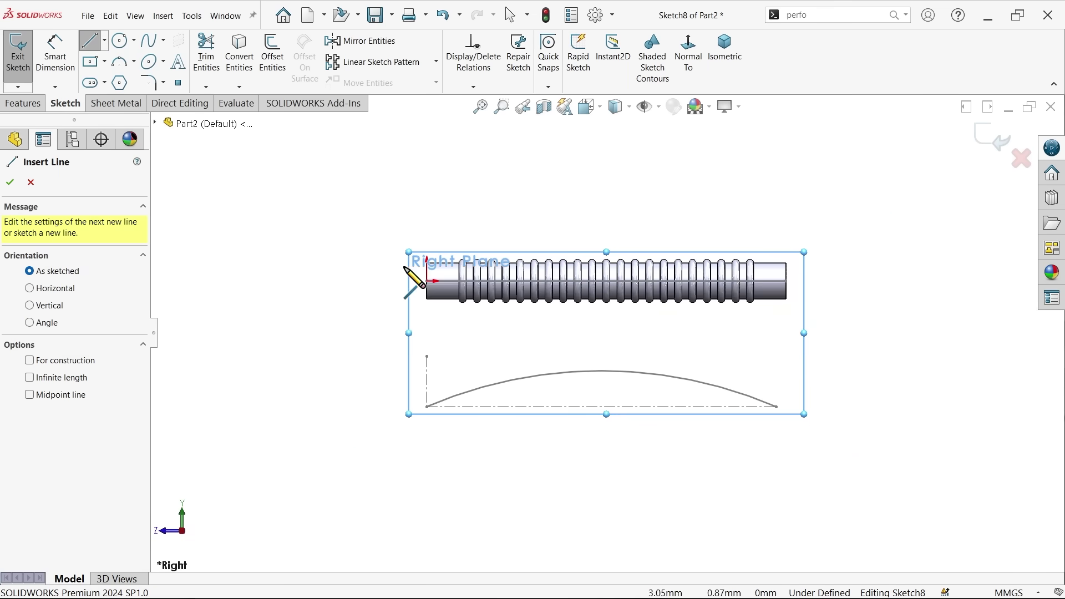
click(428, 504)
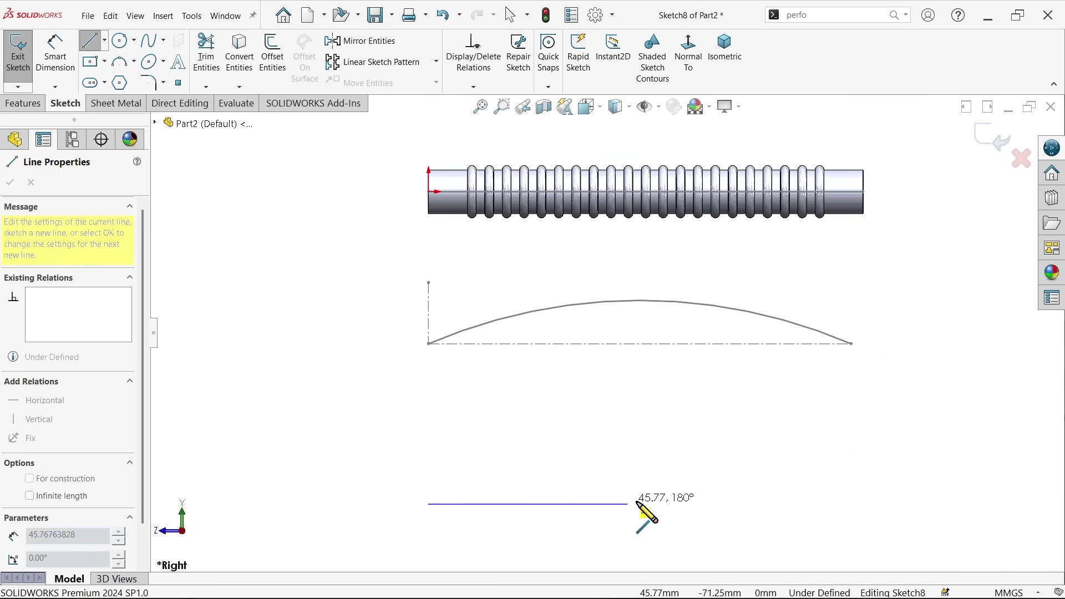
click(639, 504)
click(680, 415)
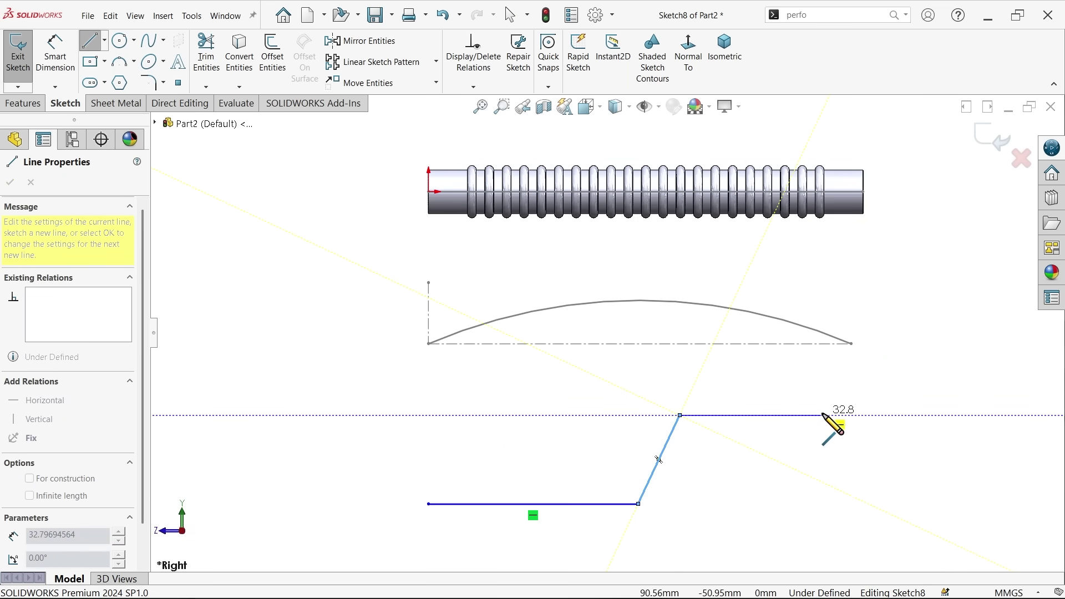
click(842, 415)
key(Escape)
Step: Dimension the vertical distance between the two horizontal lines and set it to 20 mm
click(55, 53)
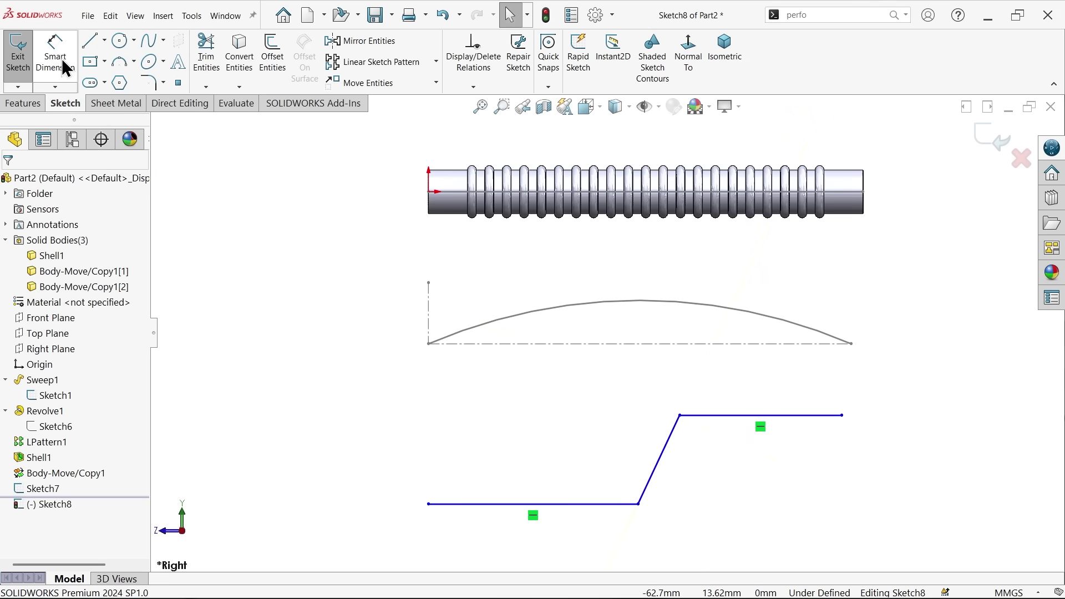
click(733, 416)
click(579, 505)
click(930, 476)
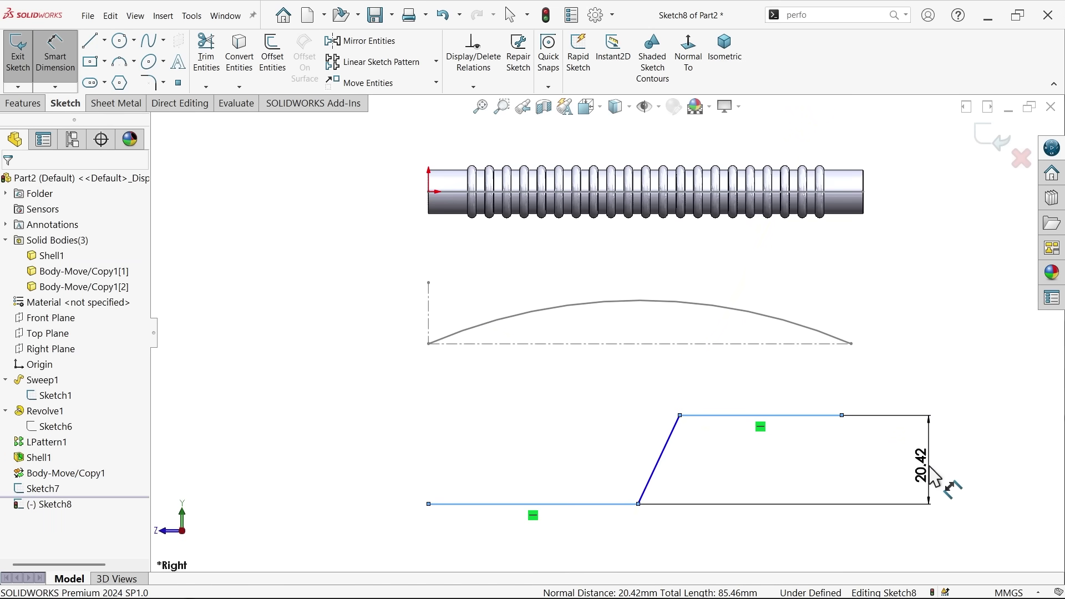
text(20)
key(Return)
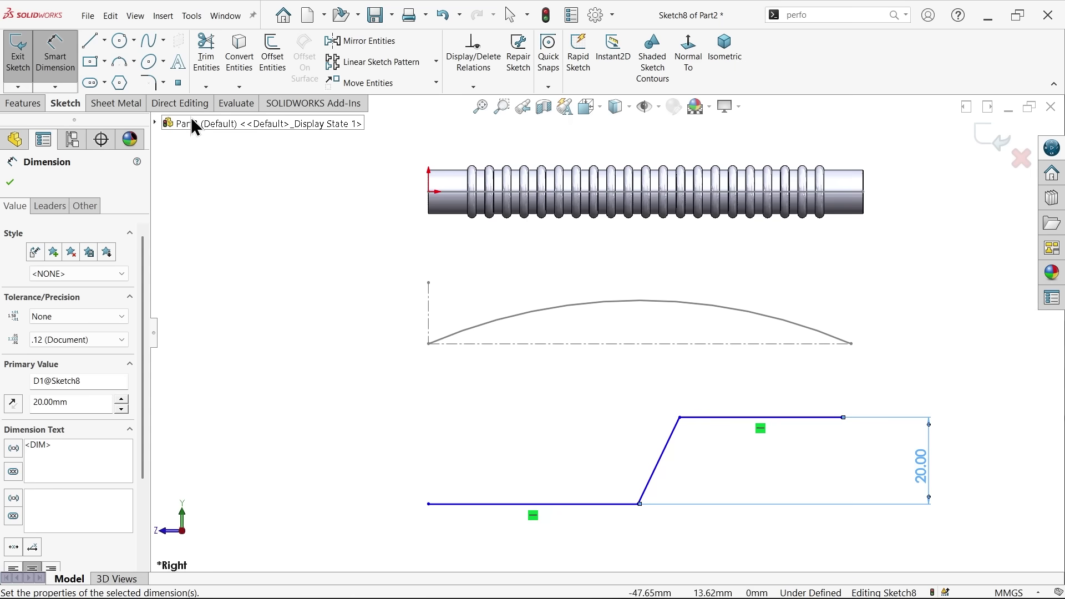
Step: Round both corners between the sloped line and the horizontal lines with 15 mm sketch fillets
click(148, 85)
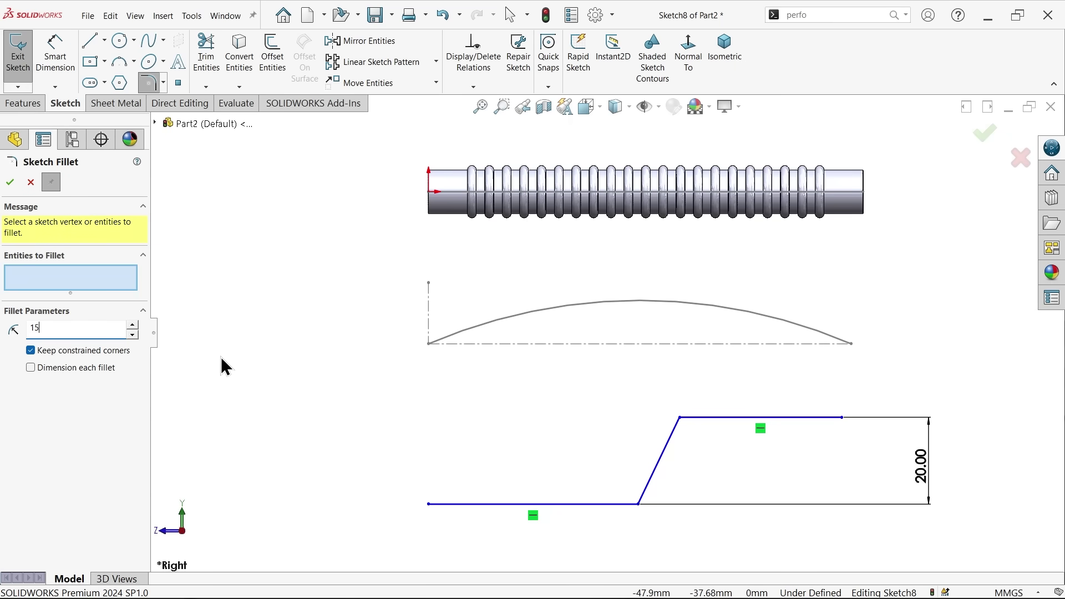
click(640, 505)
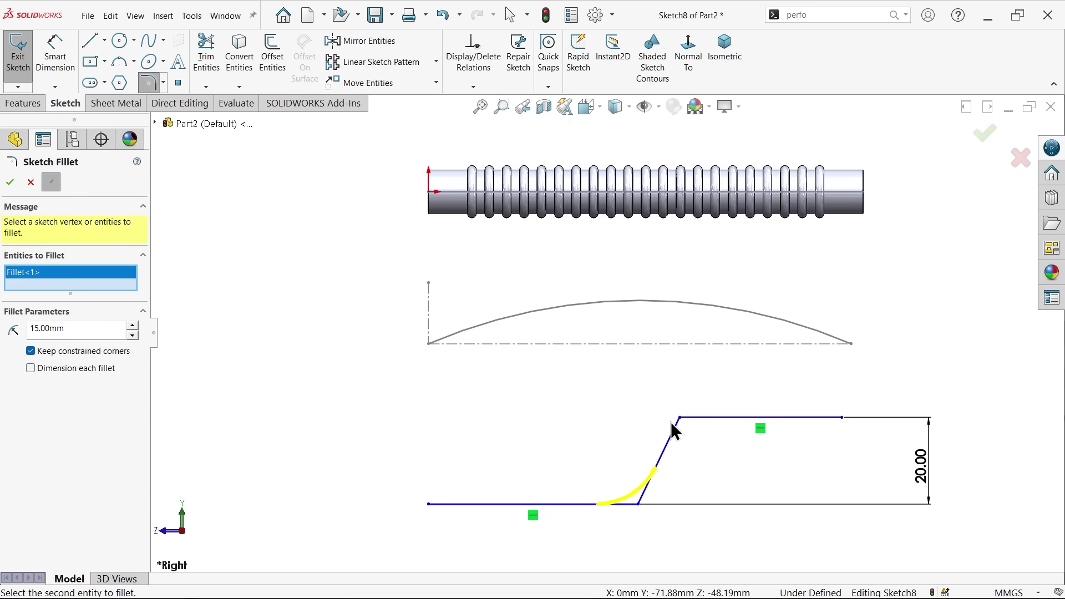
click(683, 423)
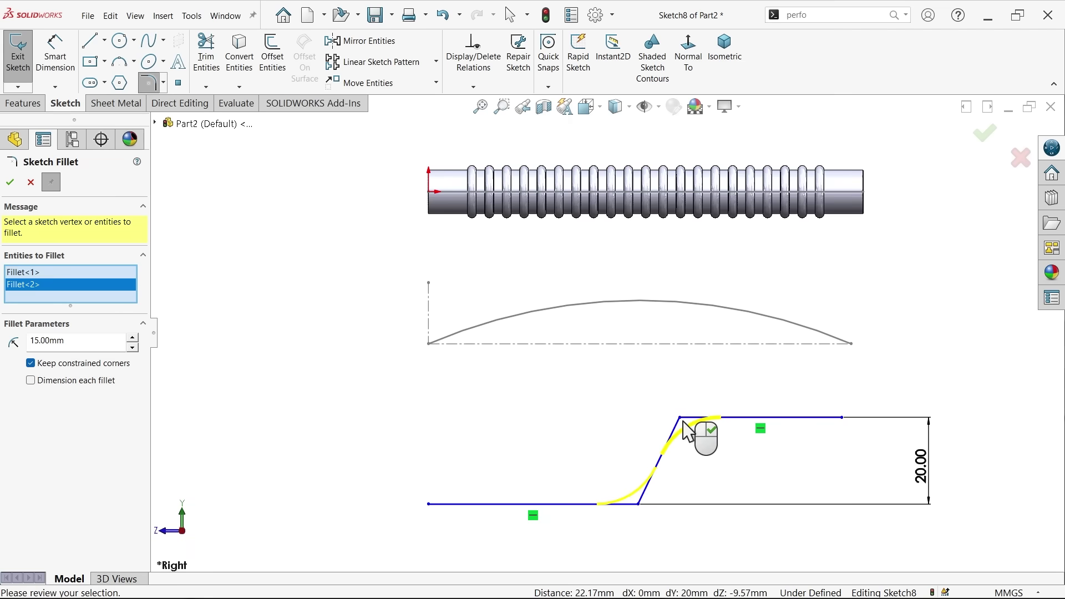
click(11, 185)
click(31, 183)
Step: Dimension the angle between the lower horizontal line and the sloped line, set it to 45° and finish dimensioning
click(55, 54)
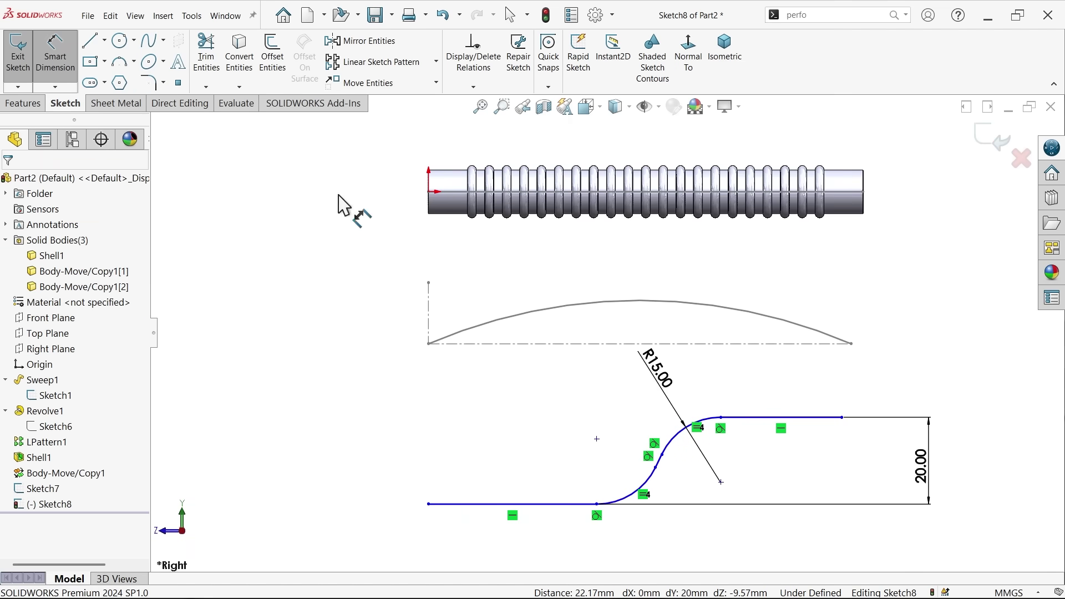
scroll(666, 464, down, 4)
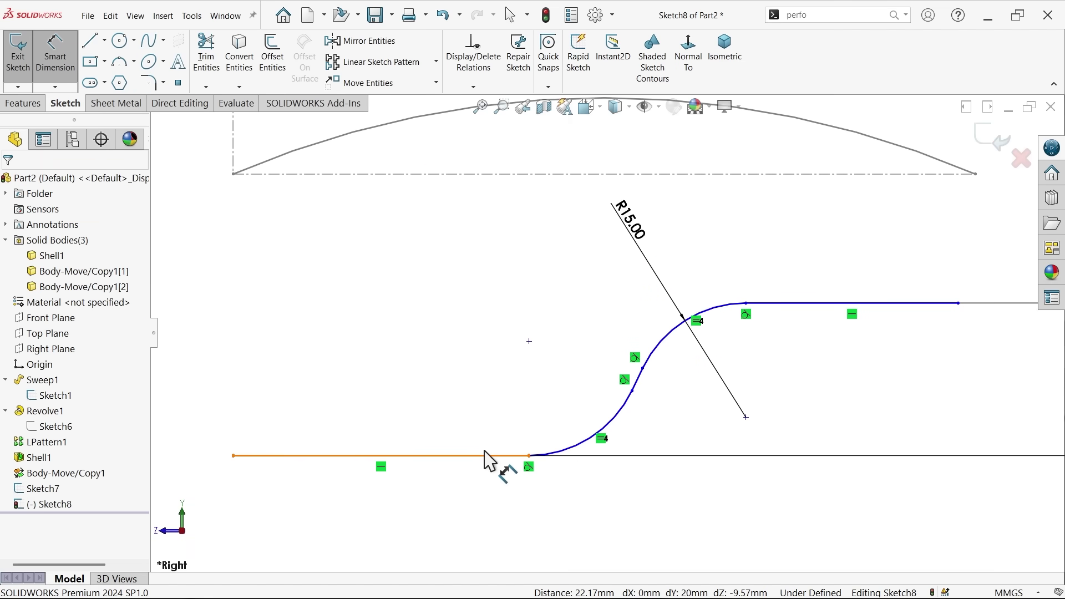
click(485, 457)
click(637, 380)
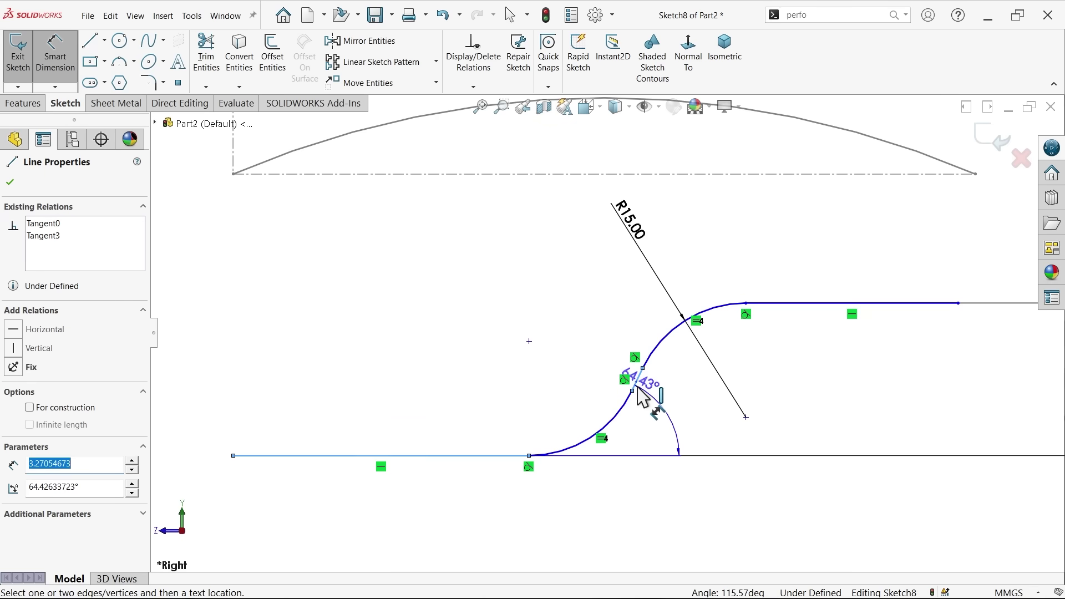
click(777, 395)
text(45)
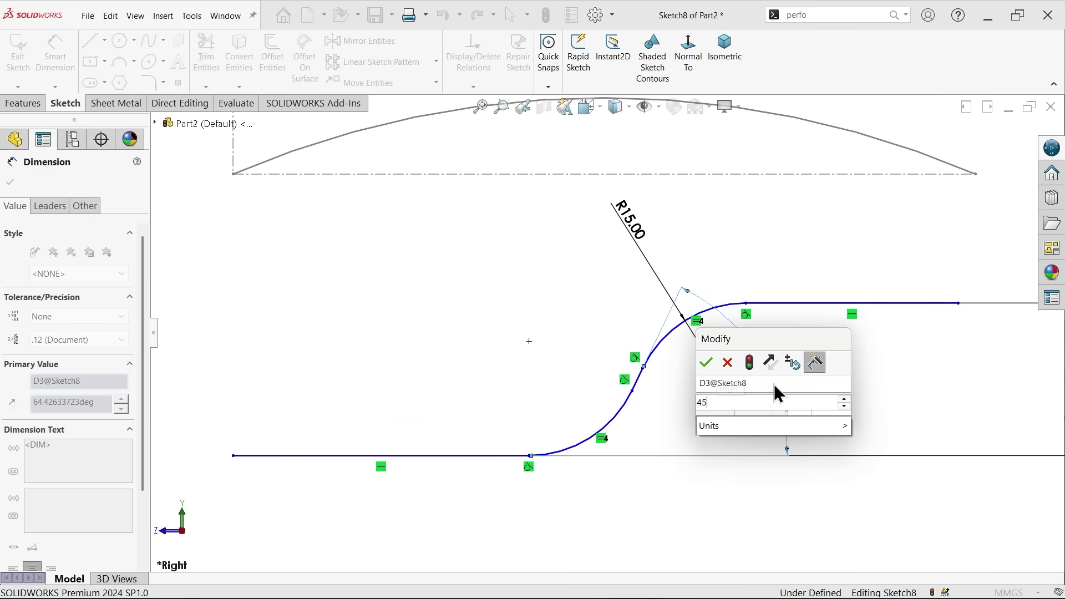
key(Return)
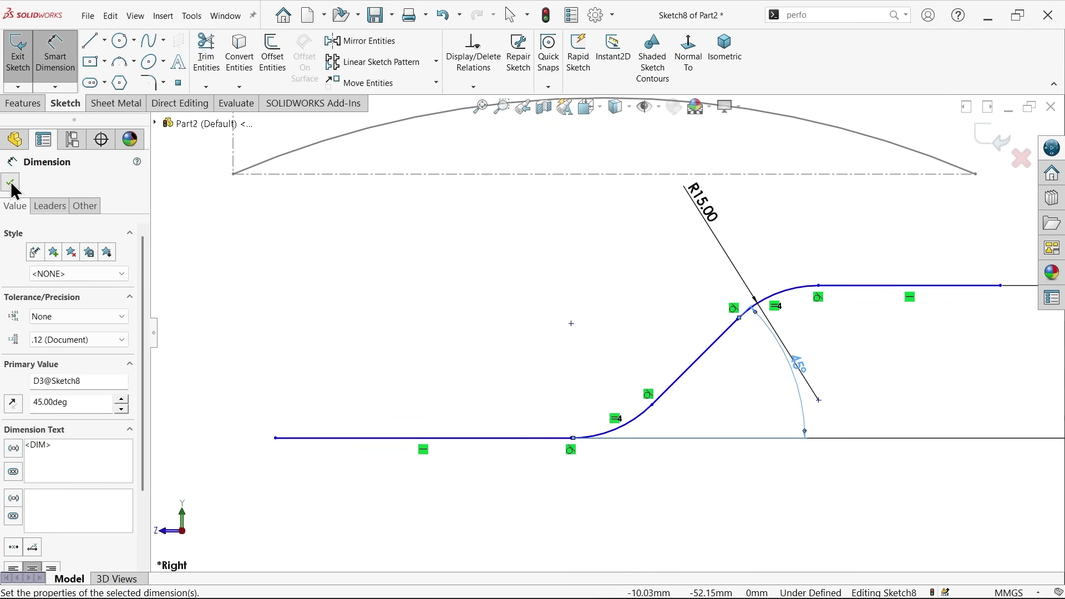
click(10, 183)
Step: Align the start point of the lower horizontal line with the origin using a vertical relation
key(z)
key(z)
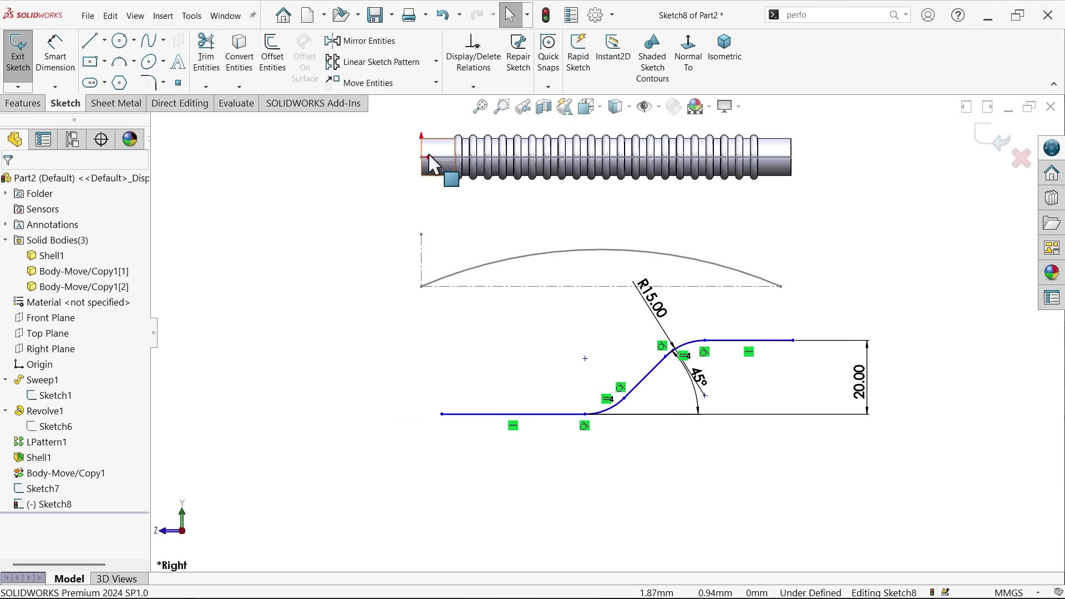
click(422, 158)
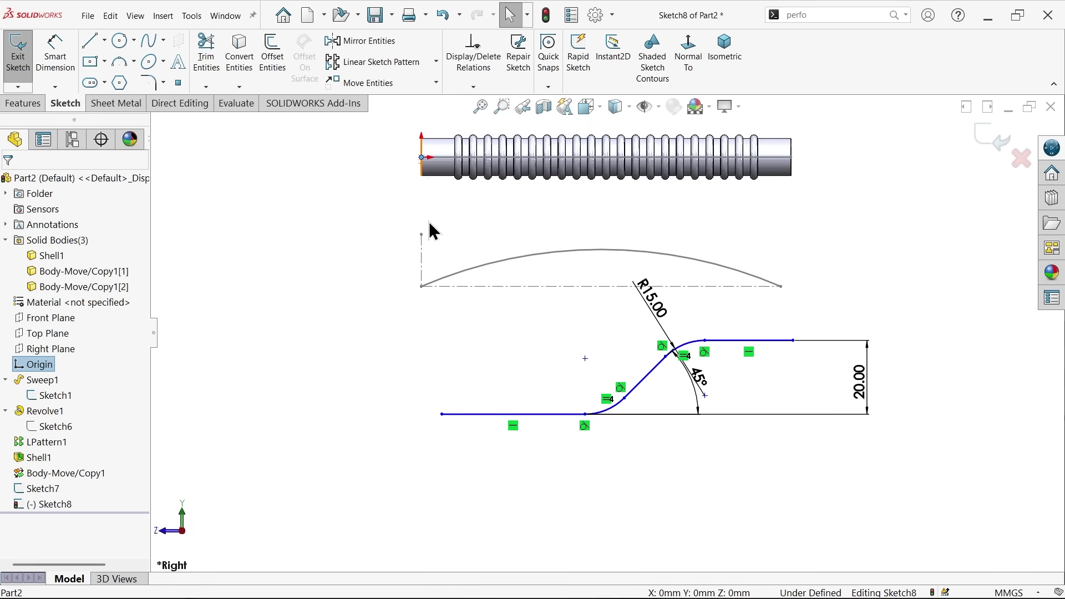
ctrl+click(443, 415)
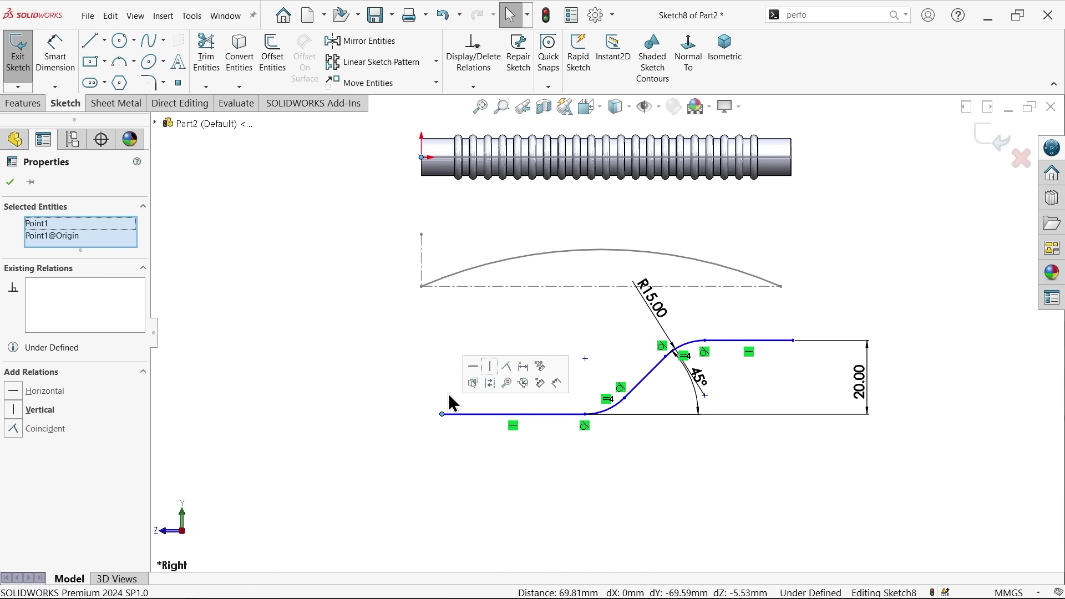
click(491, 368)
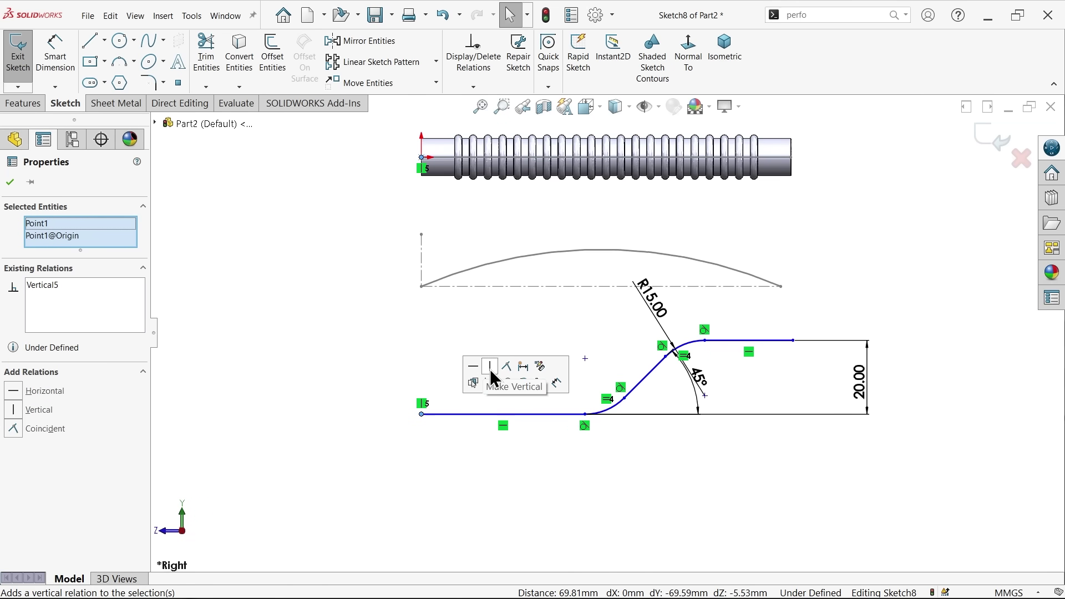
Step: Dimension the path's start point vertically from the origin and set the distance to 60 mm
click(54, 59)
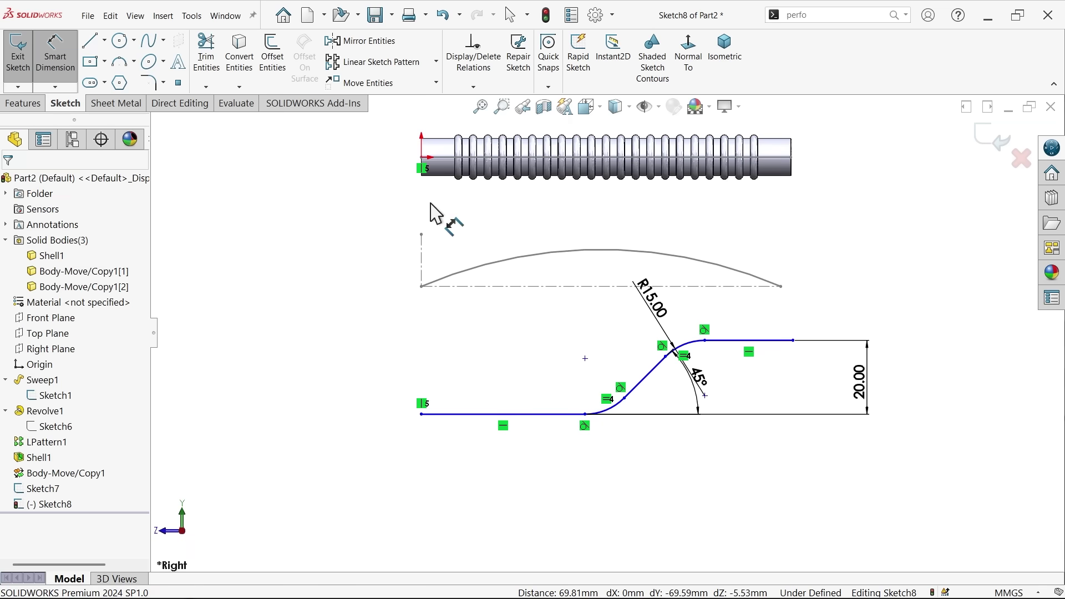
click(422, 157)
click(422, 414)
click(372, 308)
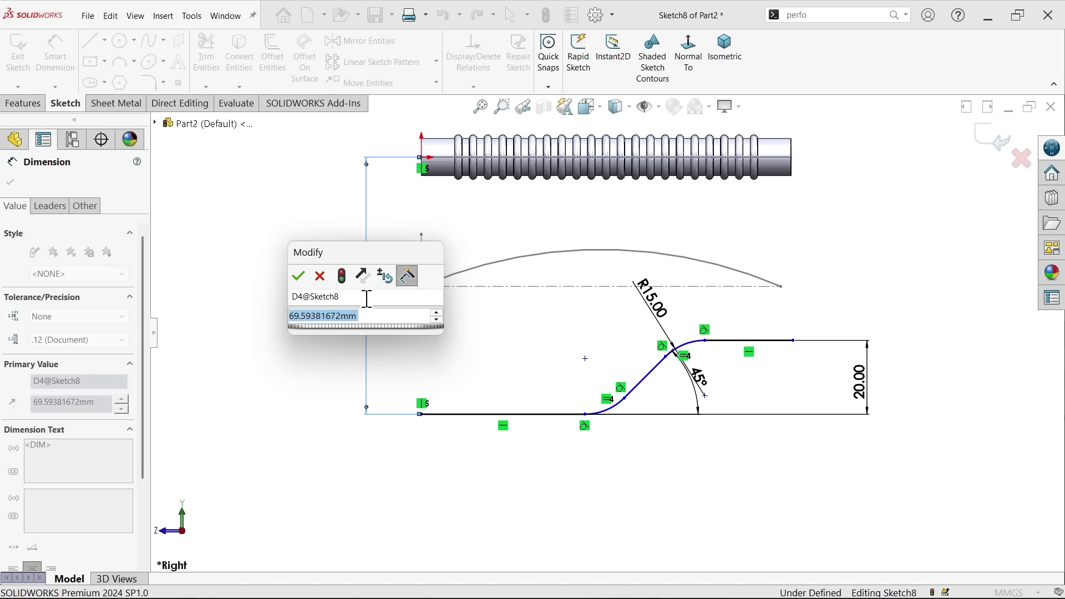
text(60)
key(Return)
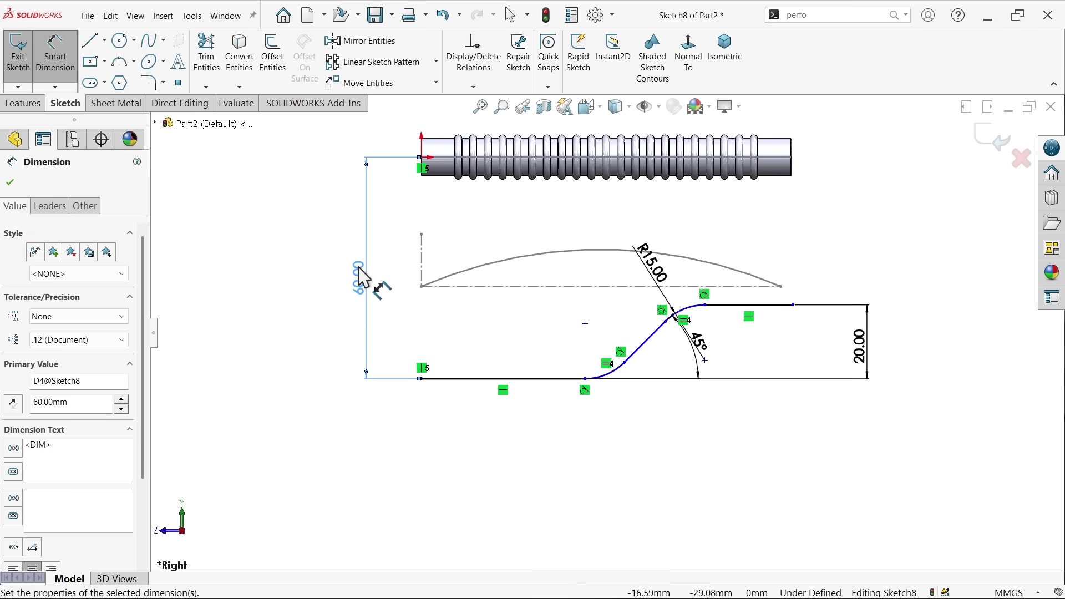
Step: Change the vertical distance between the origin and the path's start point to 70 mm and finish dimensioning
double_click(358, 277)
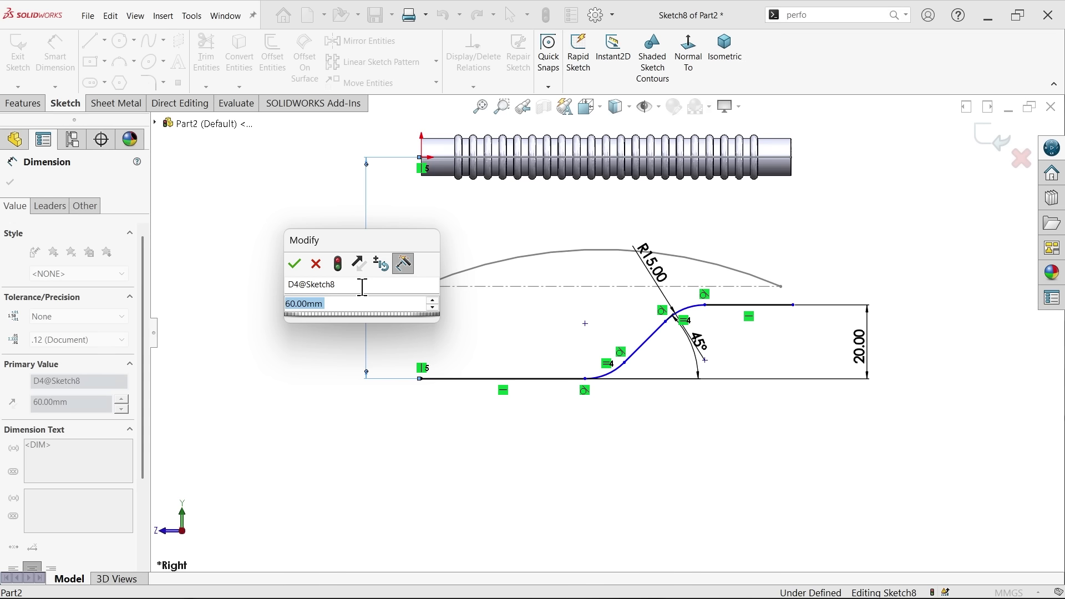
text(70)
key(Return)
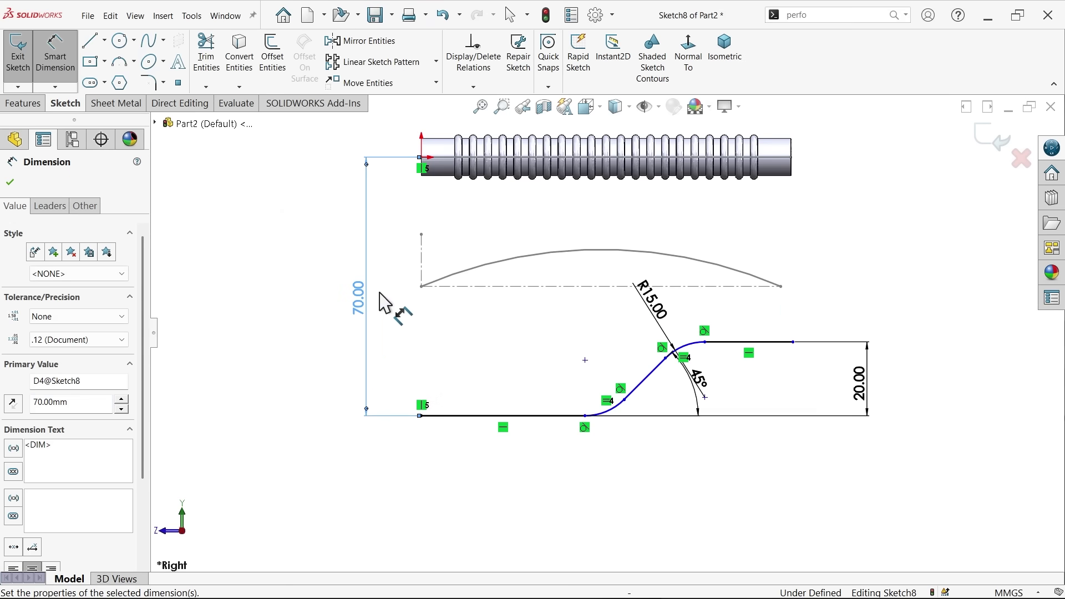
click(10, 187)
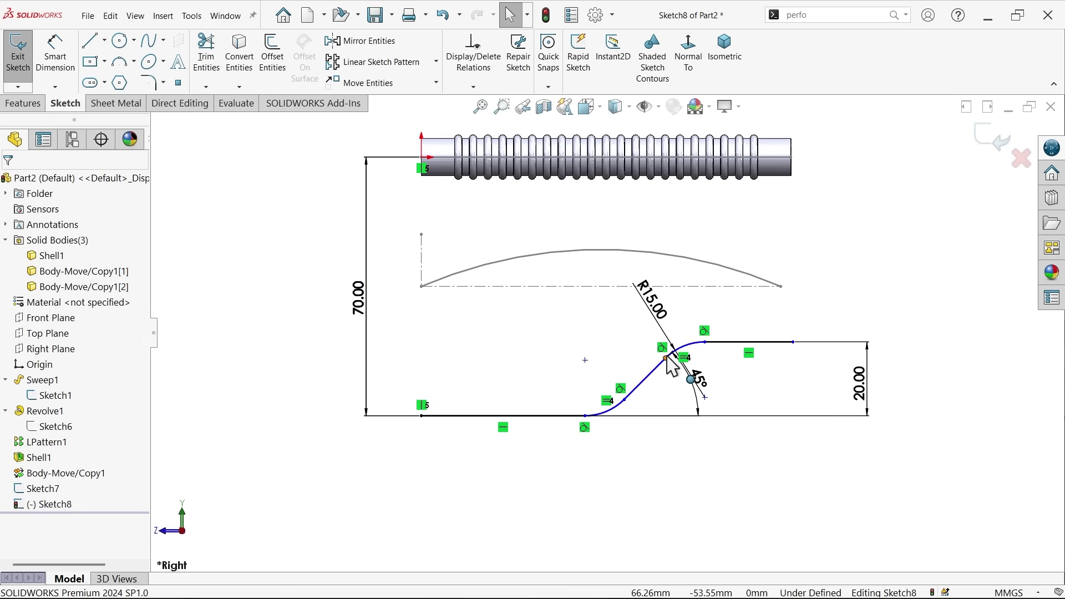
Step: Make the upper and lower horizontal lines of the S-shaped path equal in length
scroll(685, 359, down, 2)
click(572, 434)
click(793, 334)
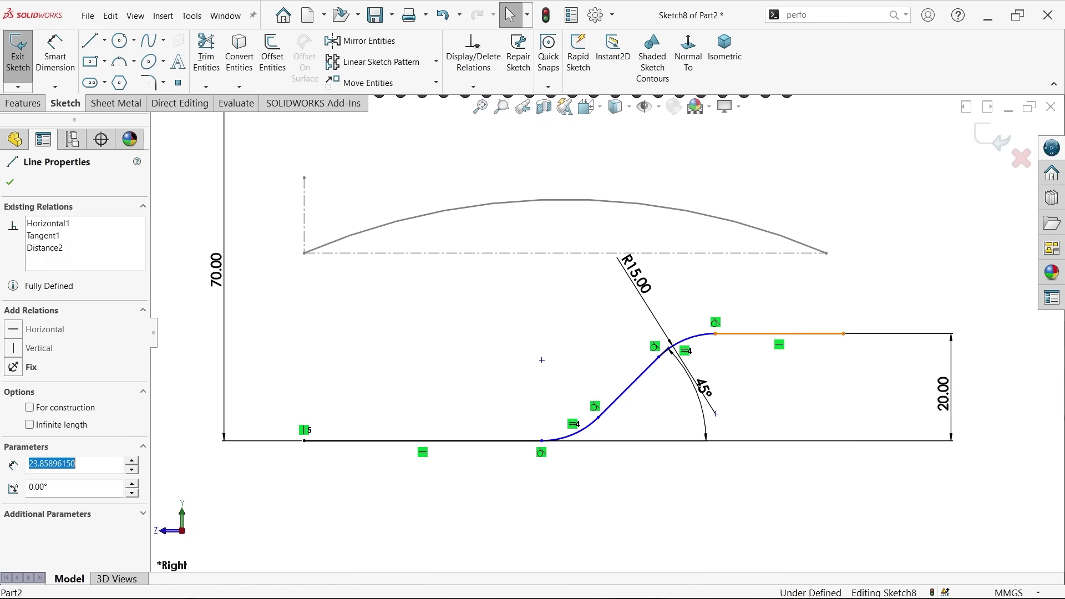
ctrl+click(484, 441)
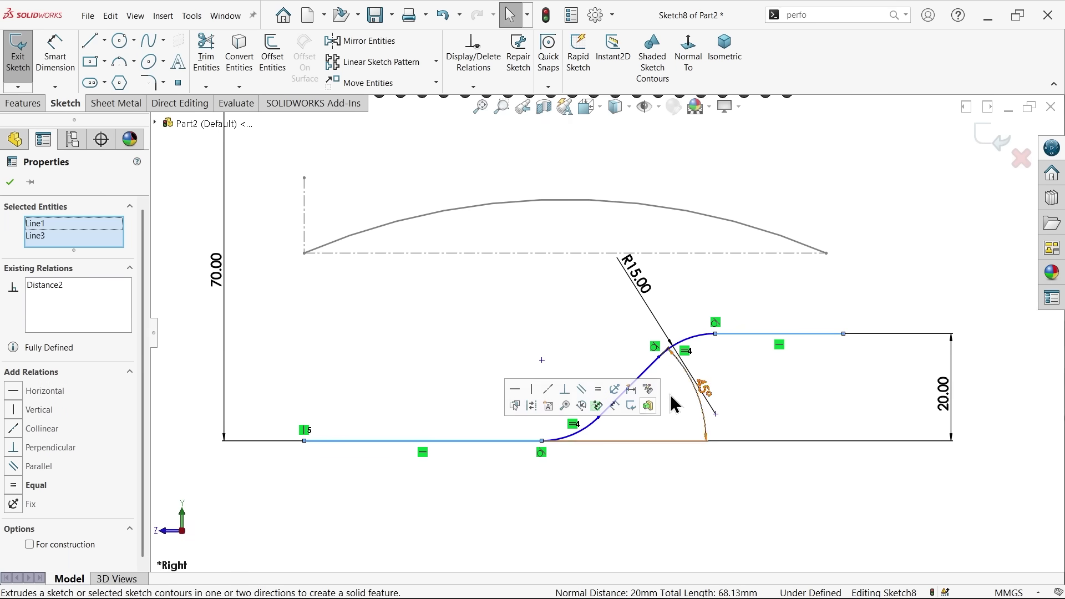
click(598, 389)
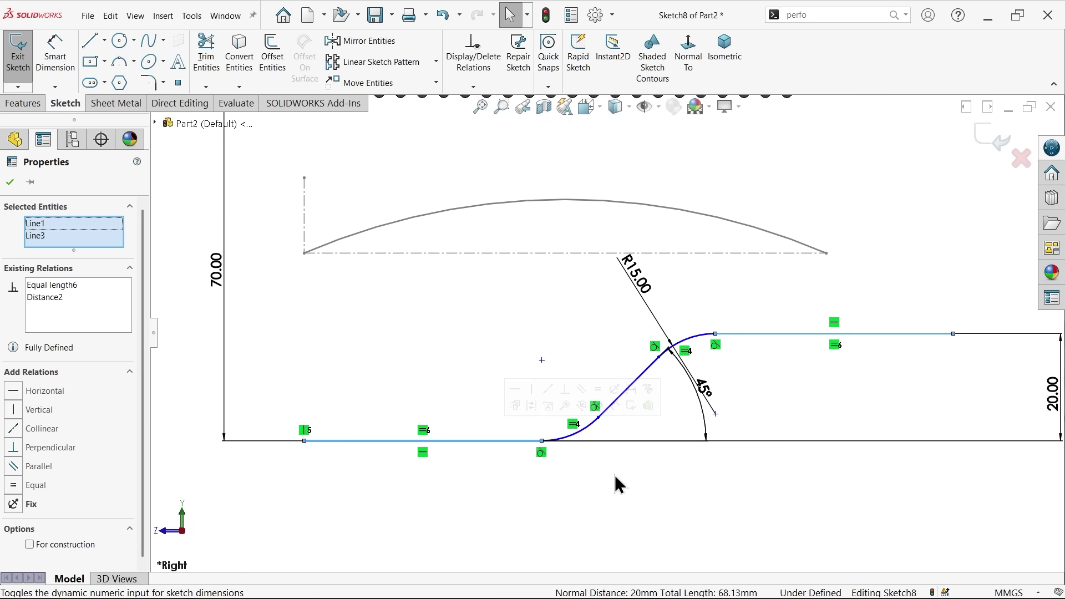
click(733, 387)
Step: Select all three lines and both fillet arcs of the S-shaped path to check their total length
scroll(747, 361, down, 2)
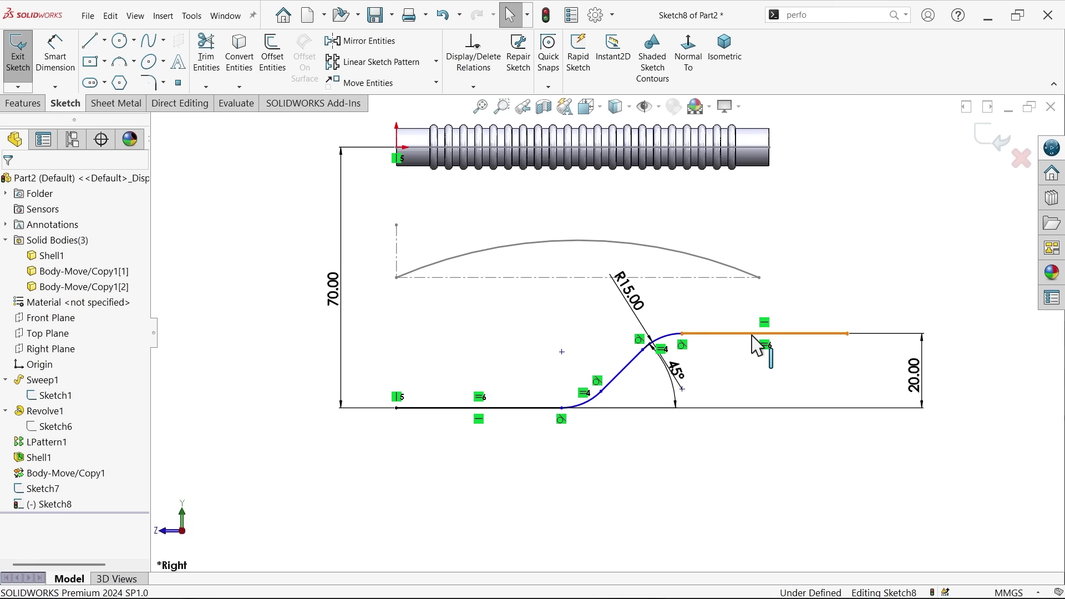
click(722, 334)
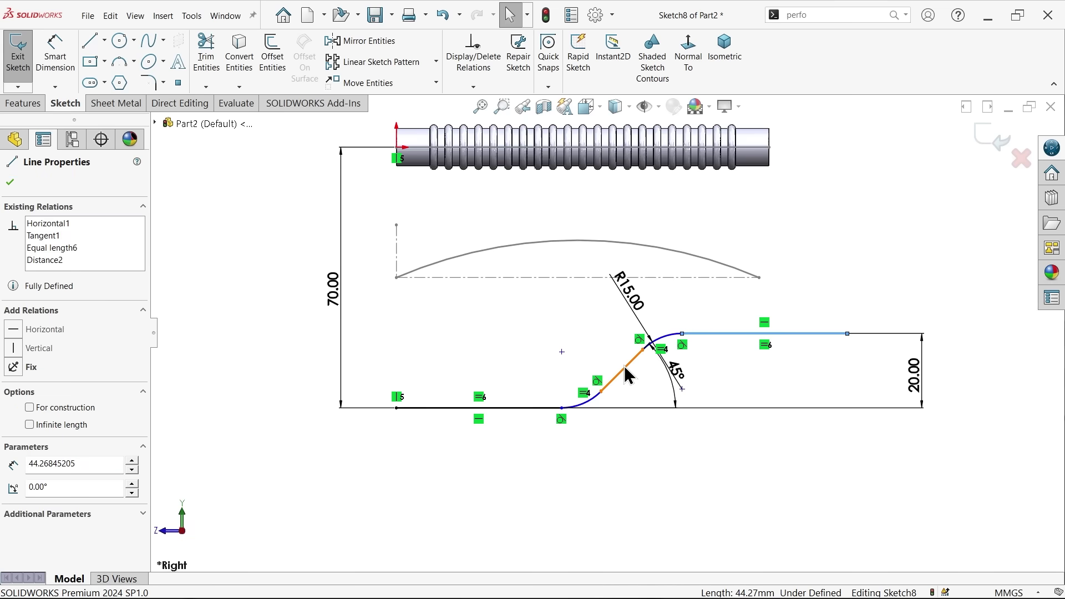
ctrl+click(664, 345)
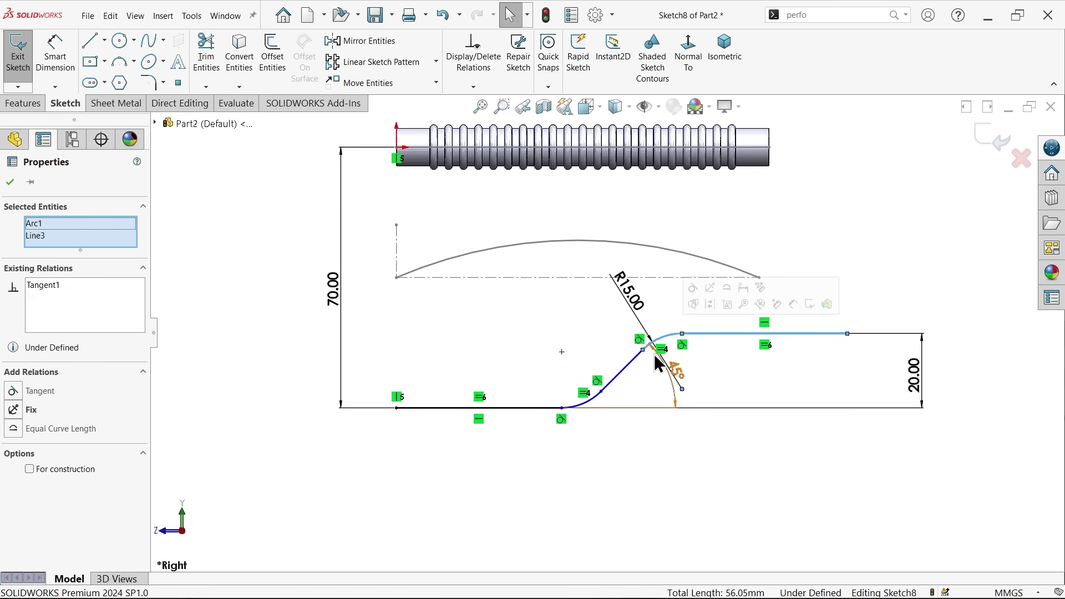
ctrl+click(616, 377)
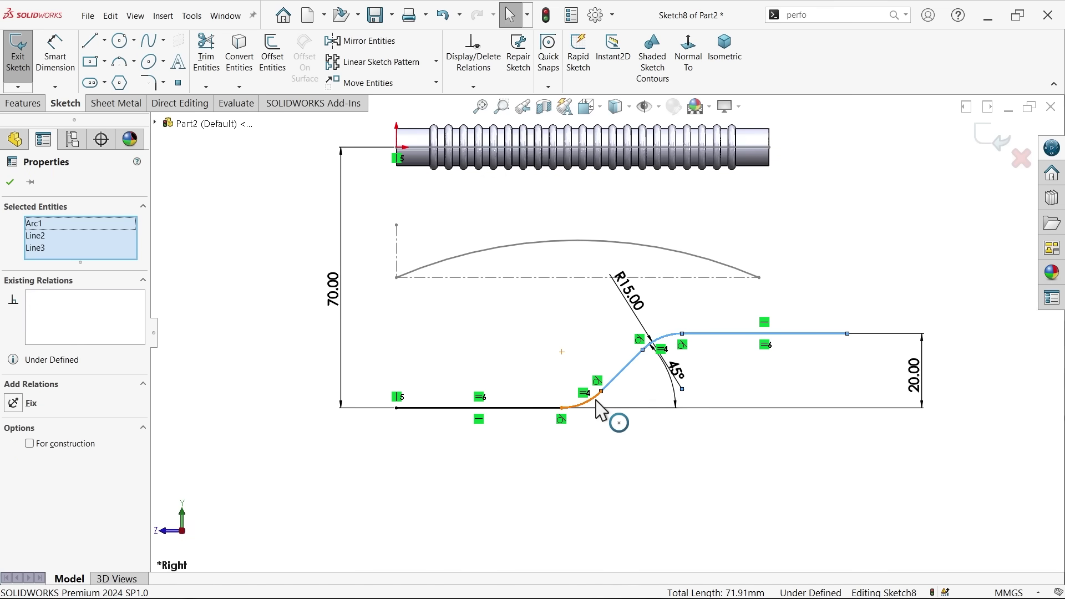
ctrl+click(600, 411)
ctrl+click(538, 407)
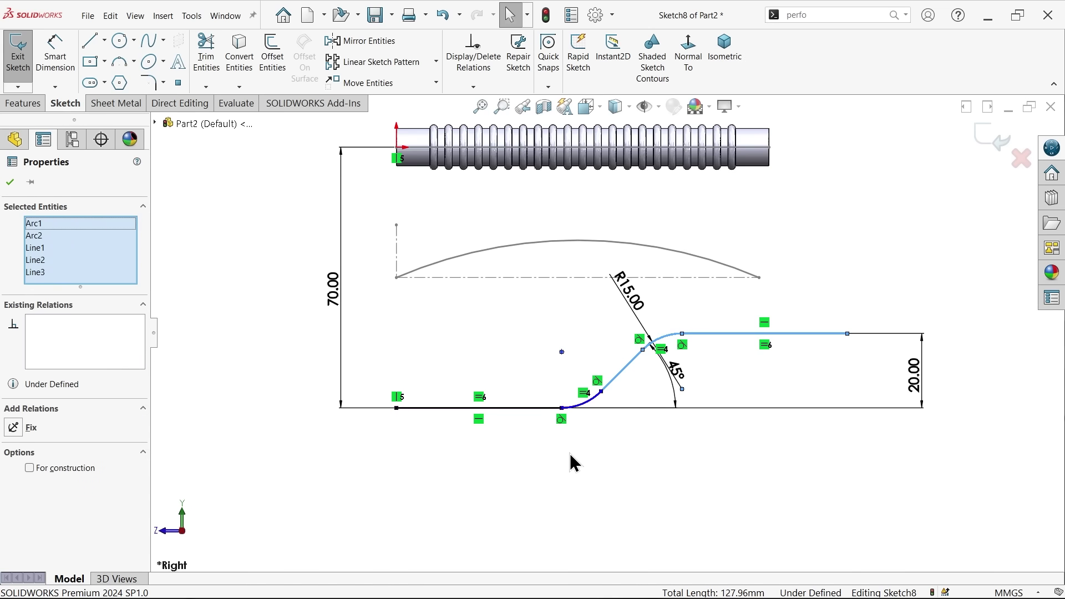
Step: Select the whole chain of the S-shaped sketch and combine it into a single path with Make Path
click(543, 436)
click(538, 409)
right_click(538, 409)
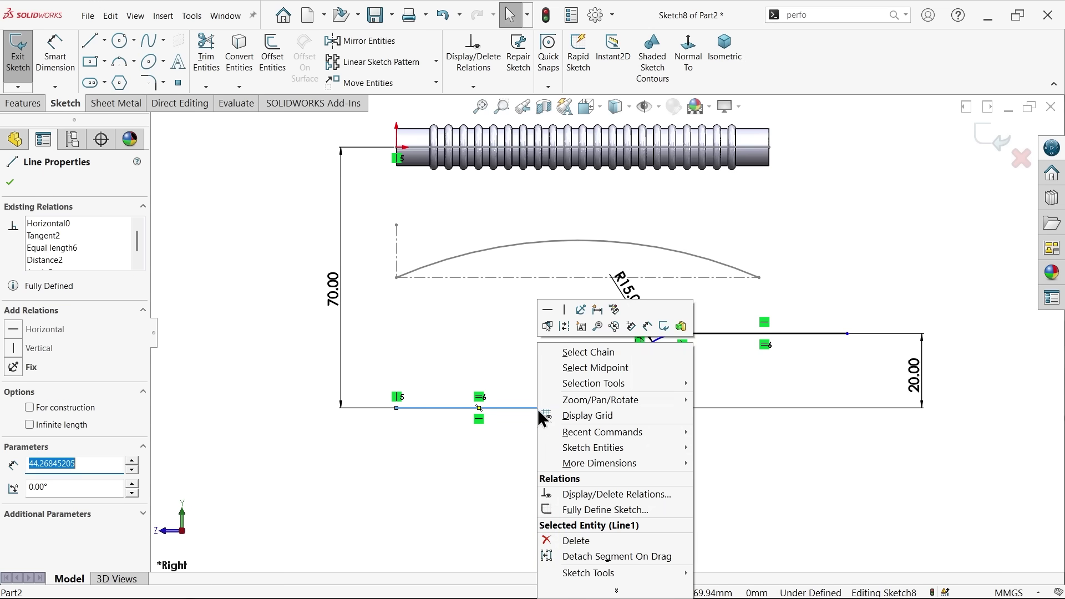
click(589, 352)
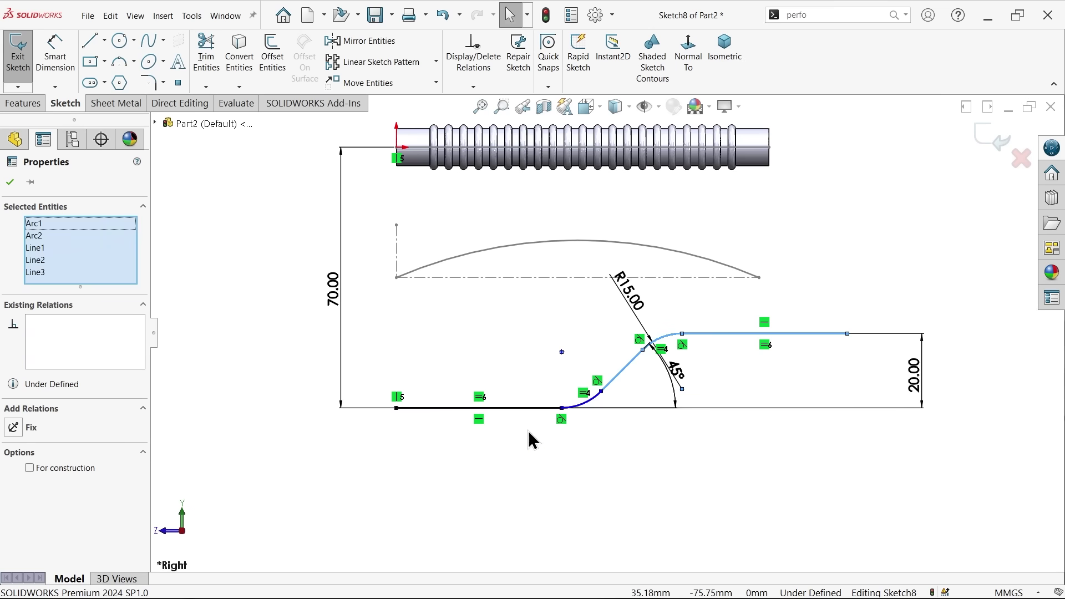
right_click(535, 408)
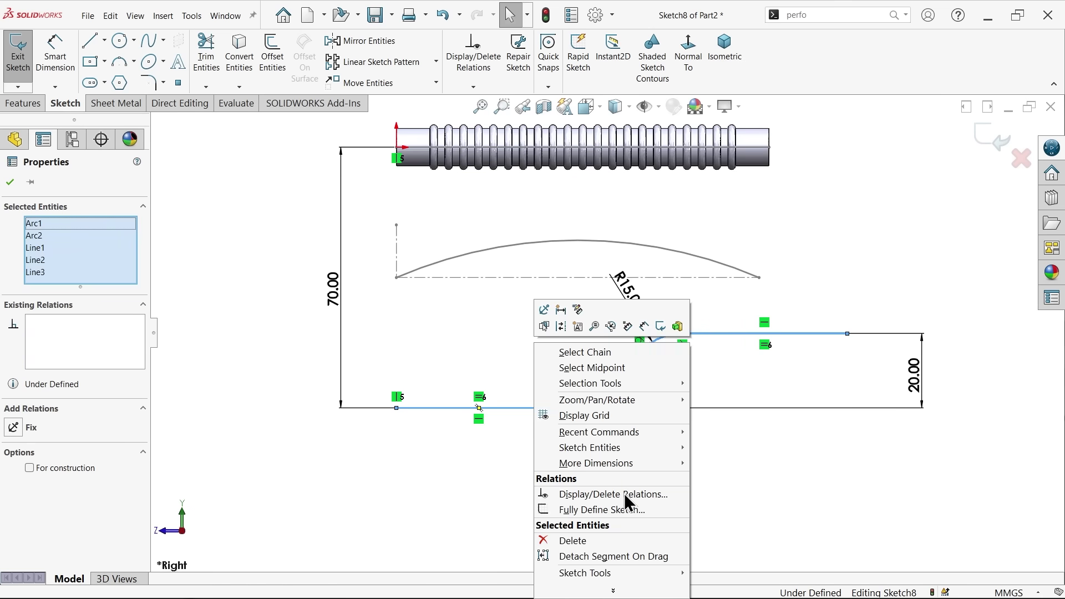
mouse_move(602, 573)
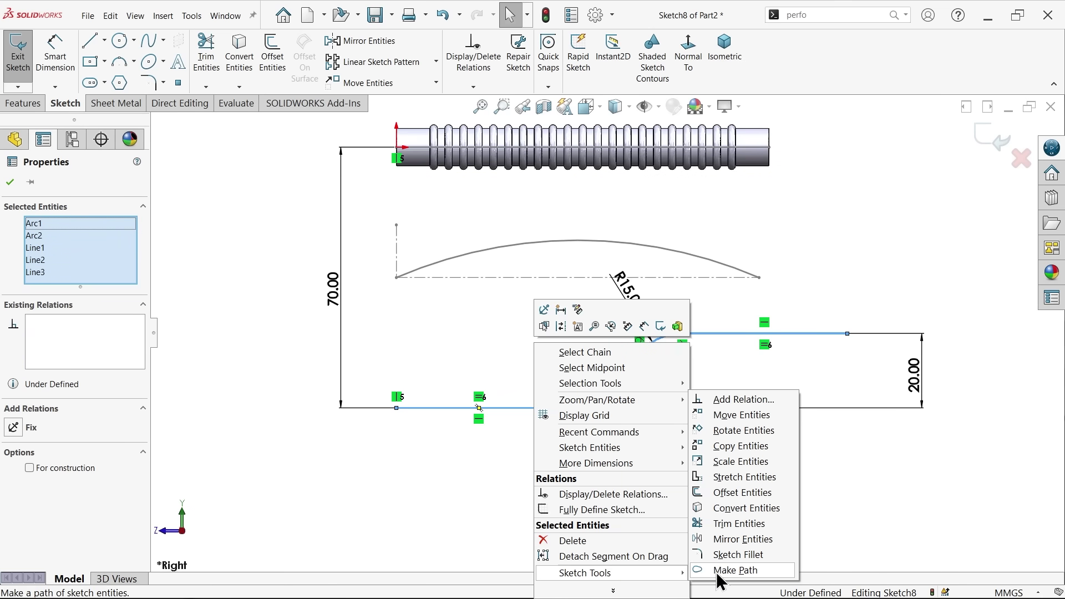
click(728, 572)
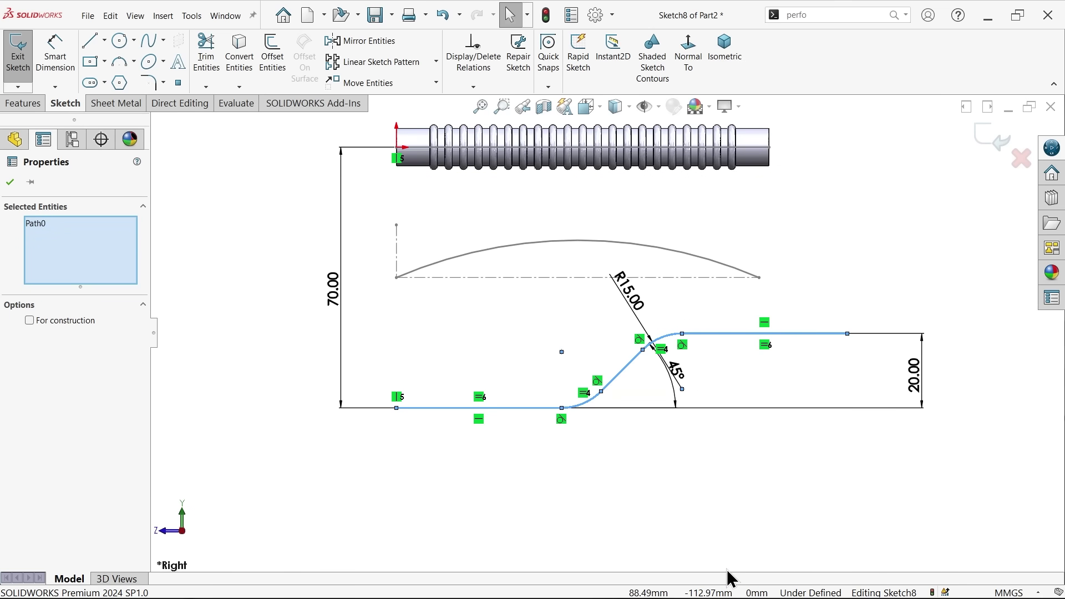
click(11, 183)
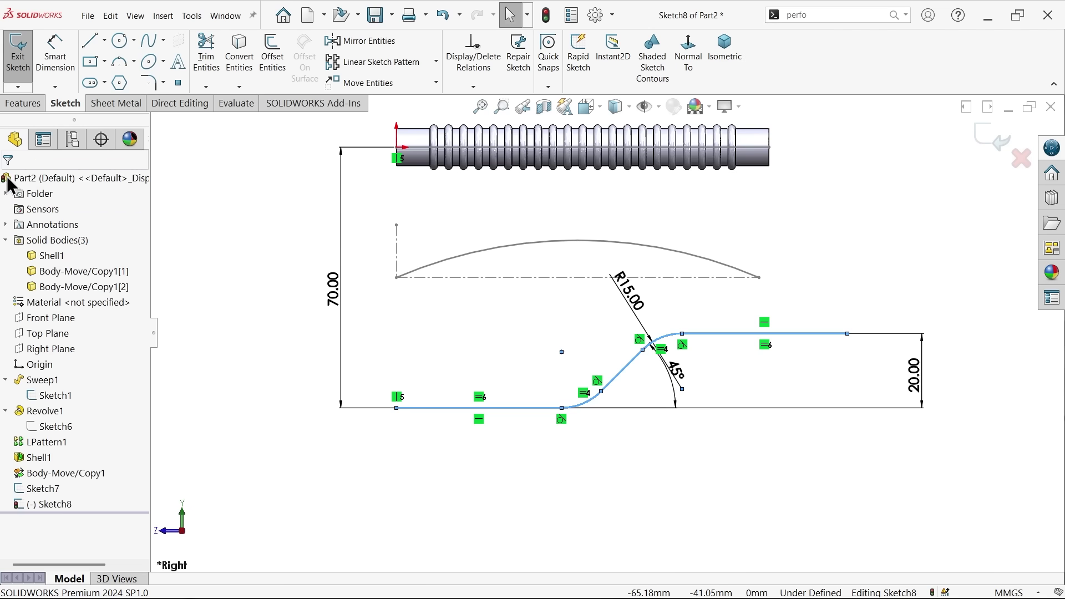
Step: Make the S-shaped path's length a driving dimension, set it to 100 mm and finish the sketch
click(516, 410)
click(499, 410)
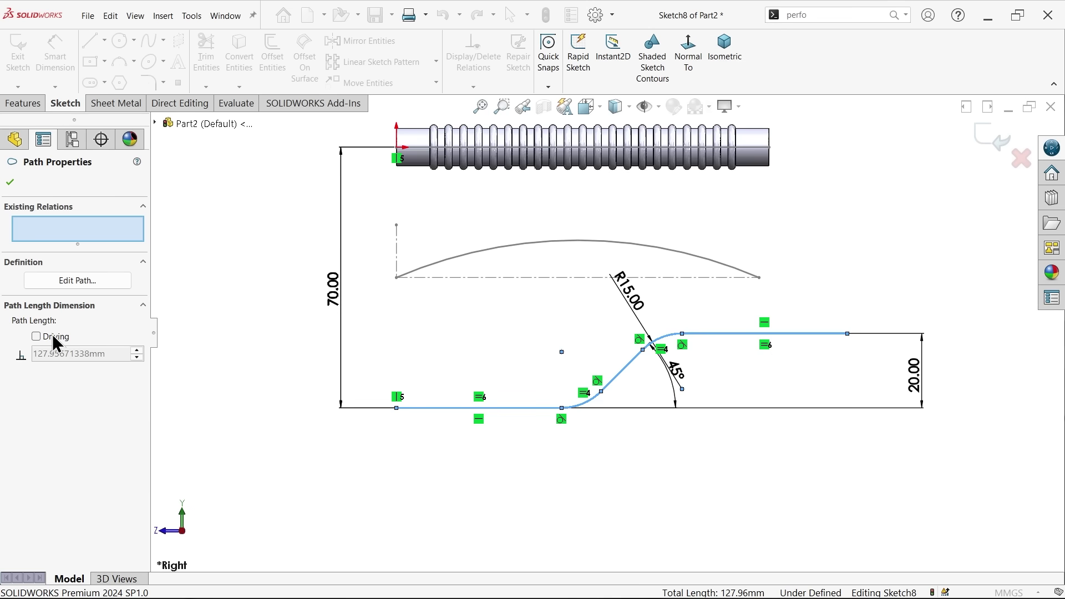
click(36, 337)
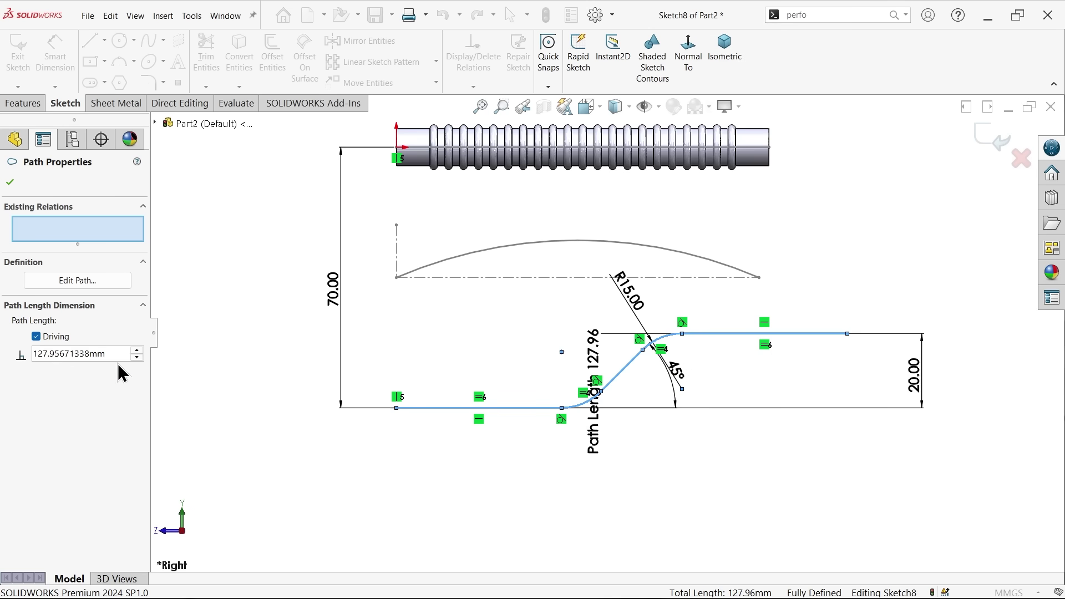
drag(115, 351, 34, 353)
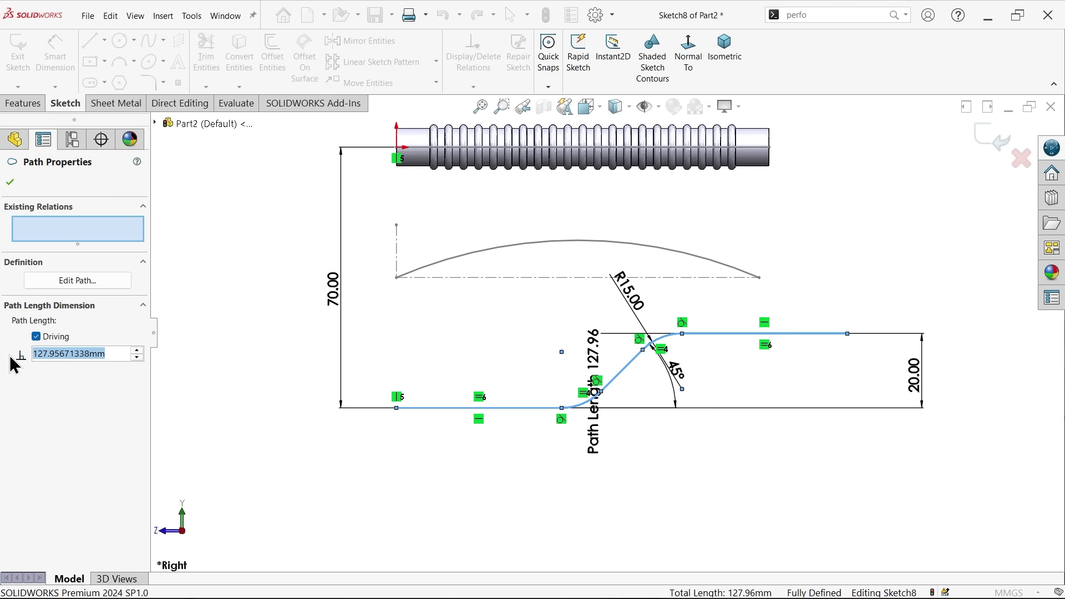
text(100)
key(Return)
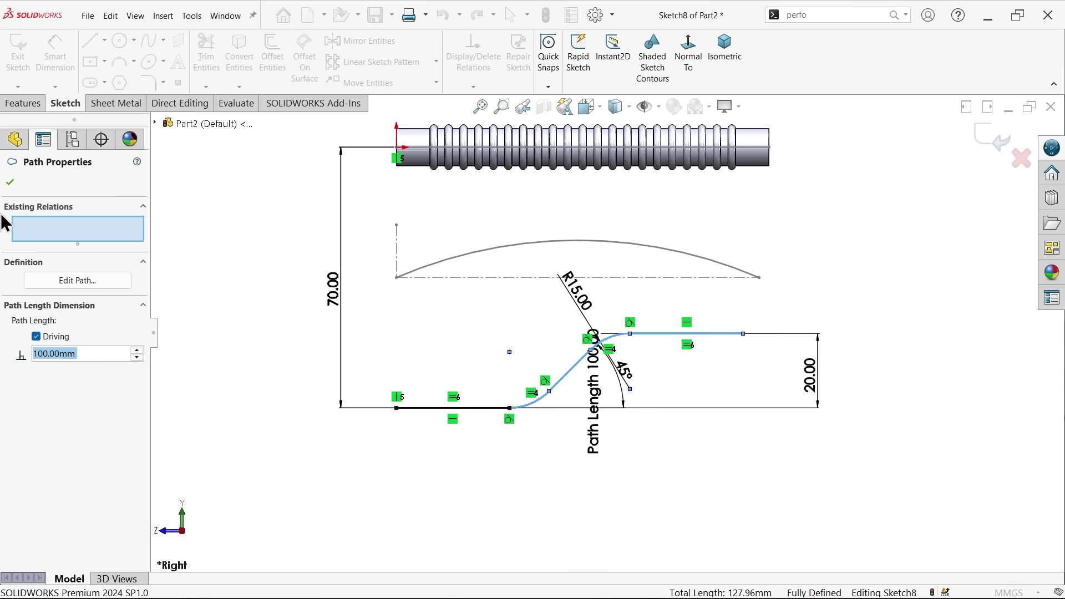
click(10, 182)
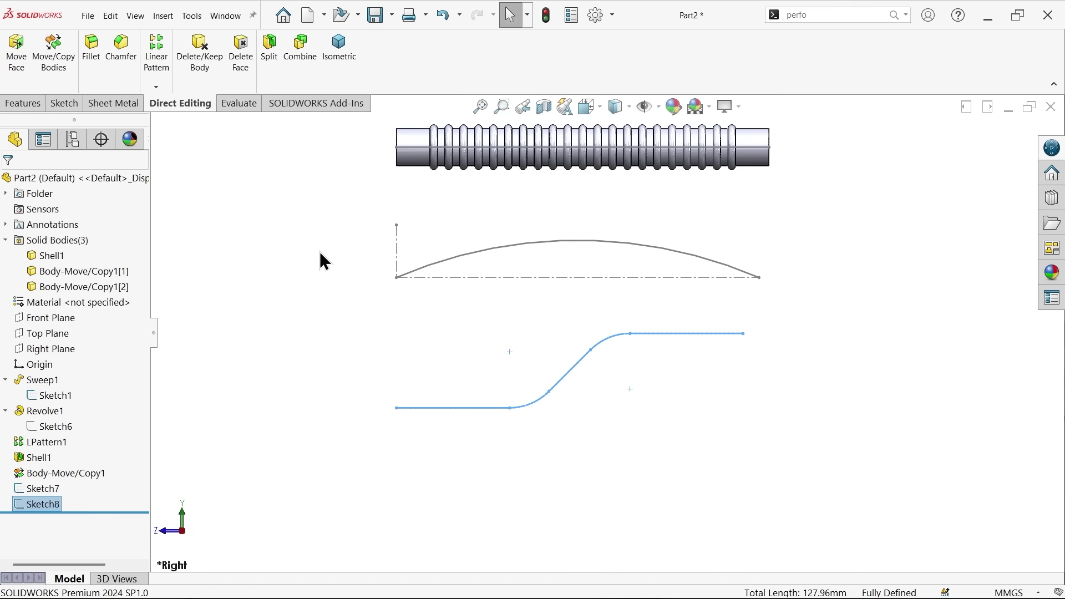
click(224, 371)
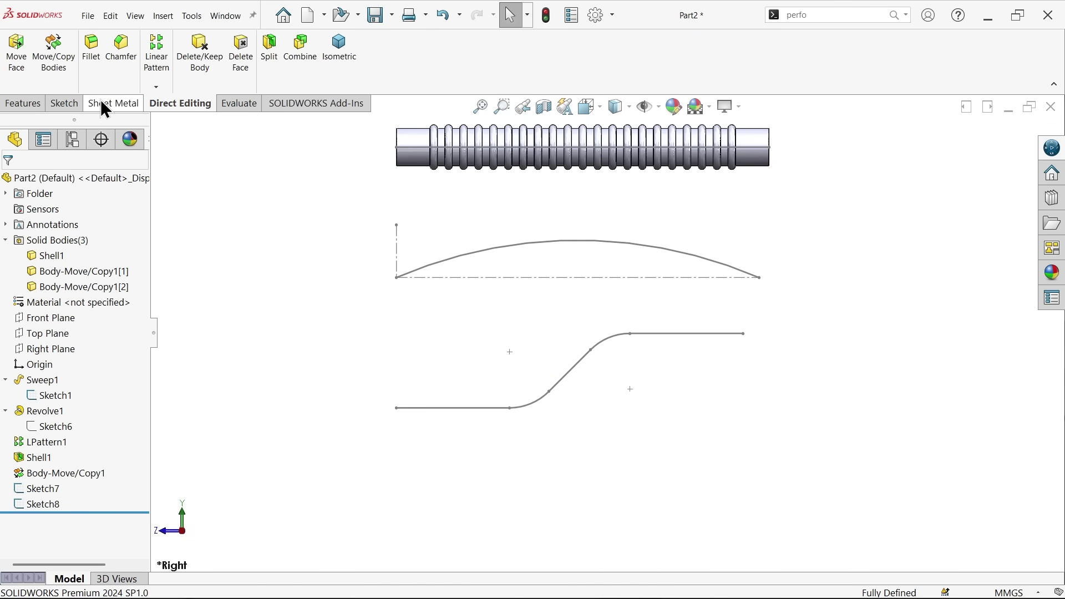
Step: Start a curve-to-curve Deform with the straight tube's centre line as initial curve and the arched sketch arc as target curve
click(171, 23)
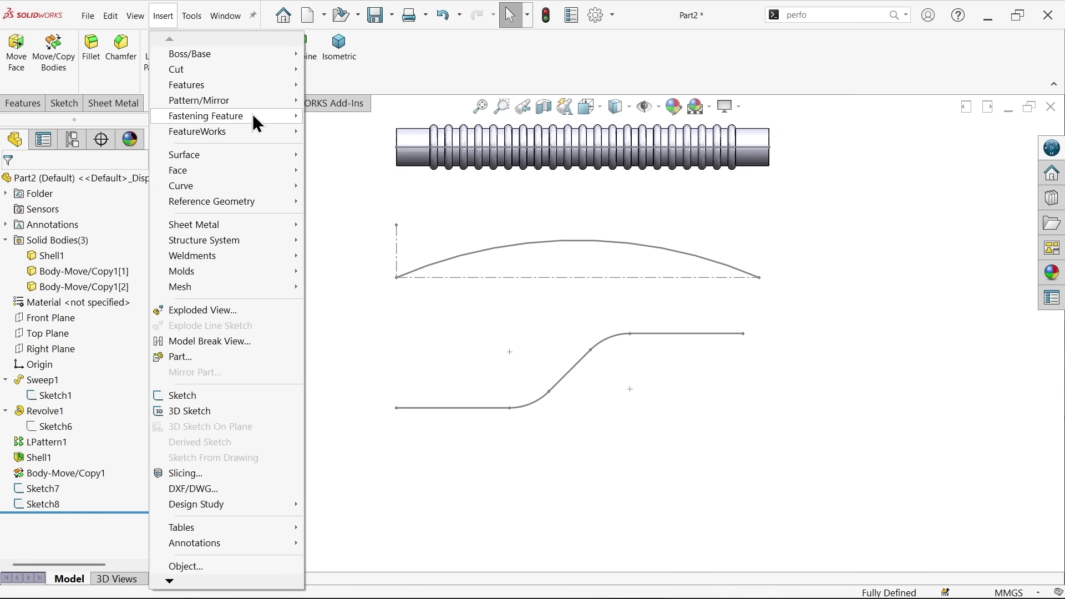
mouse_move(280, 86)
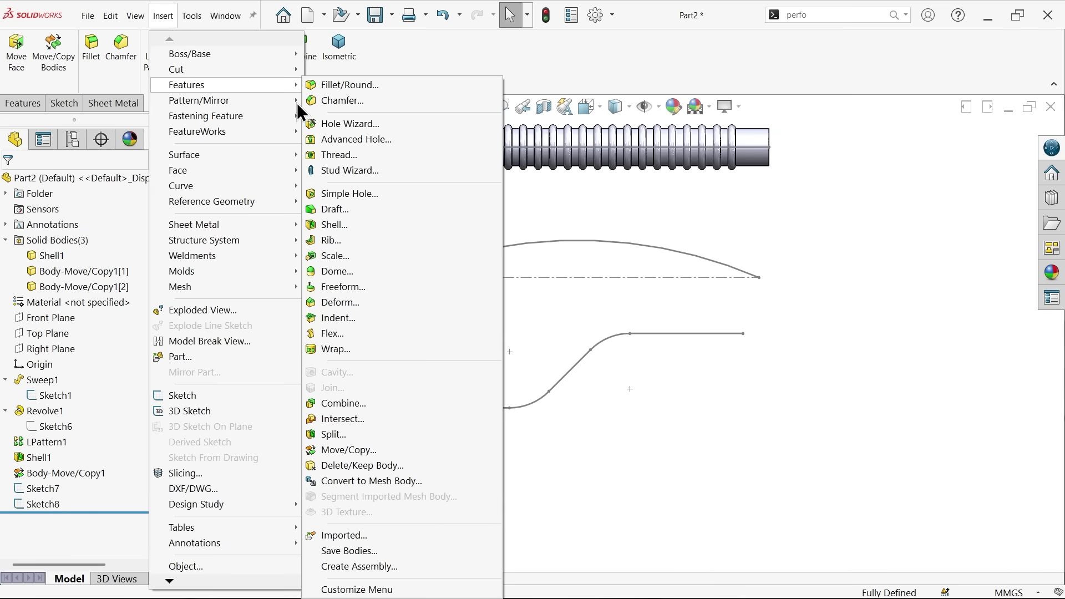
click(335, 304)
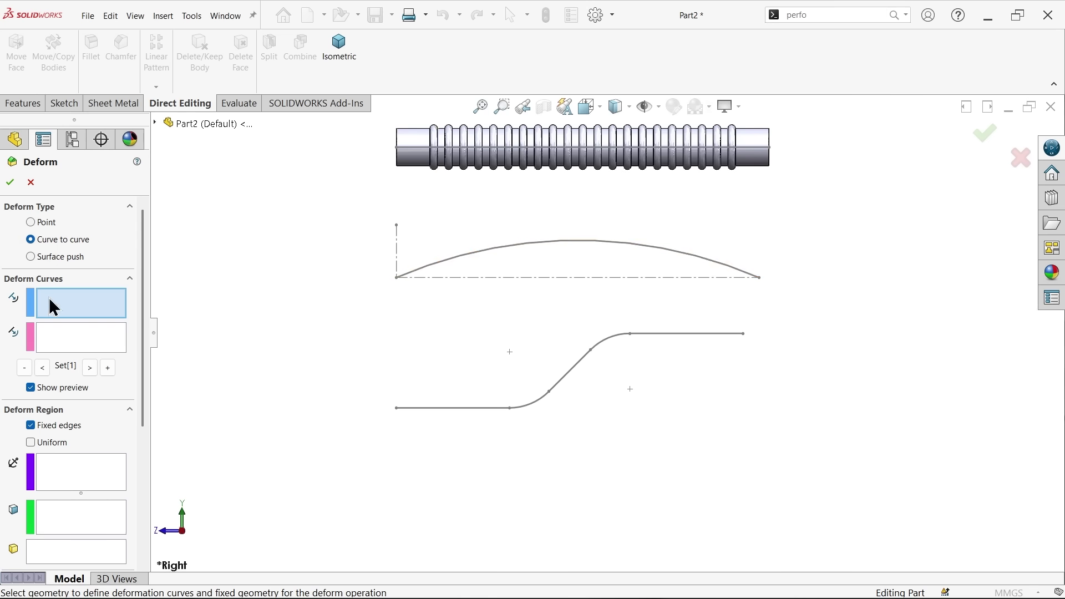
click(424, 147)
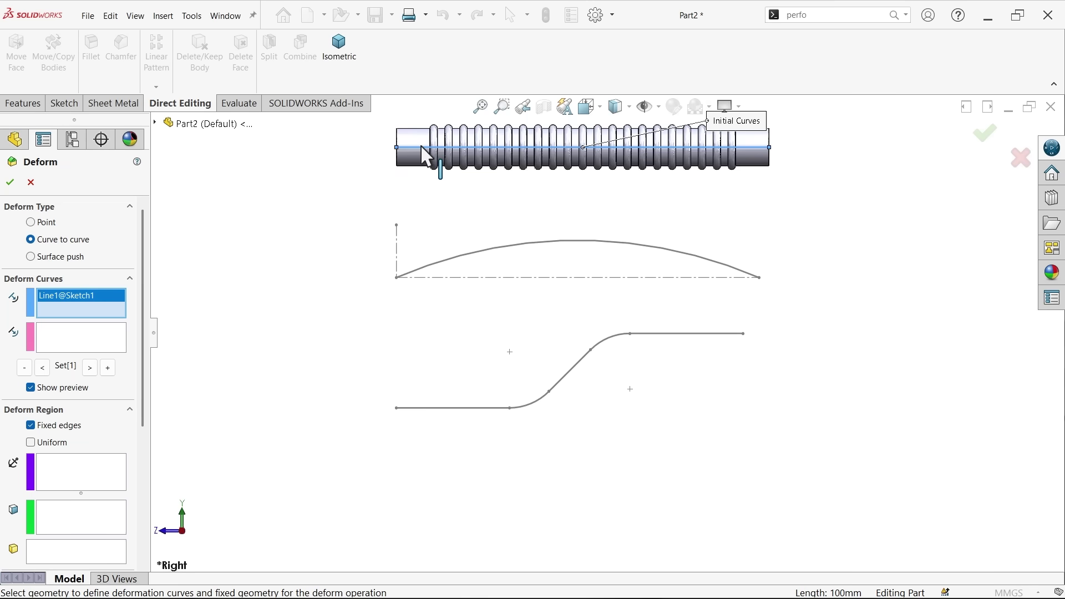
click(74, 342)
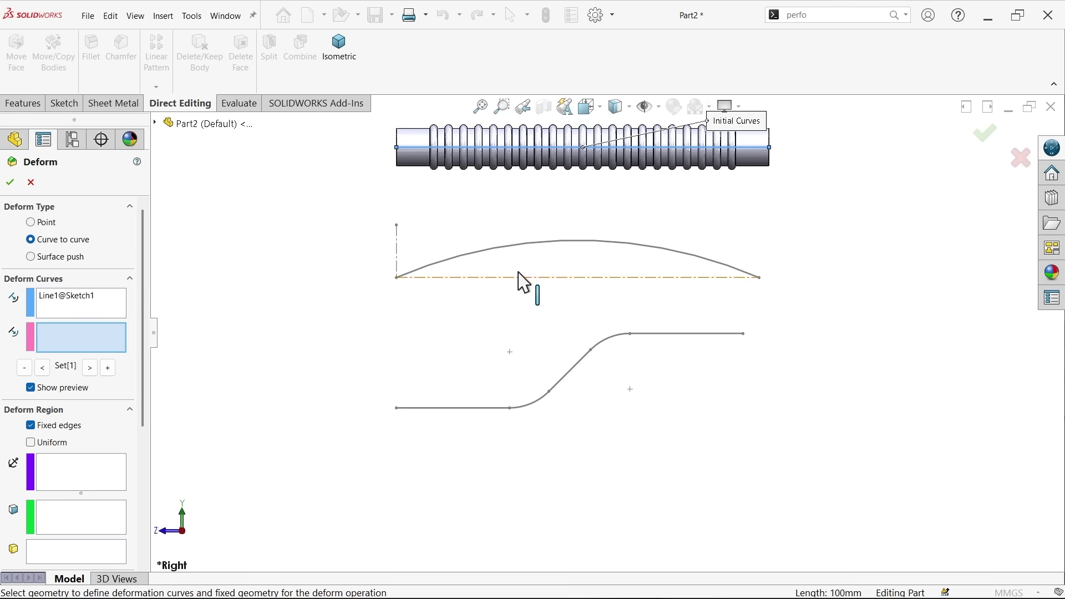
click(512, 258)
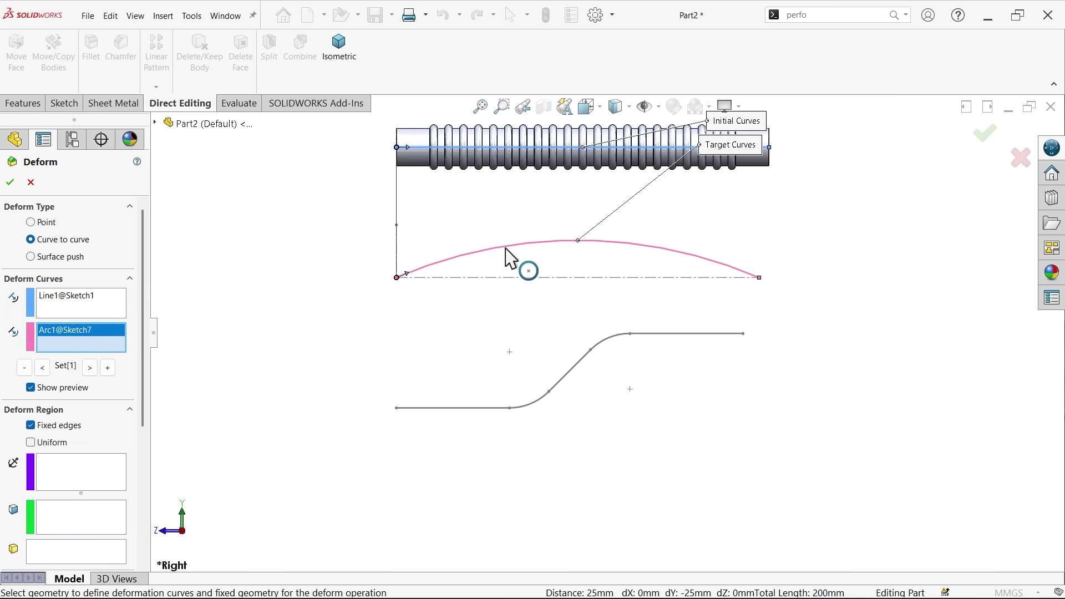
Step: Turn off fixed edges and make the deform region uniform with a 20 mm radius
scroll(142, 389, down, 3)
scroll(133, 411, down, 3)
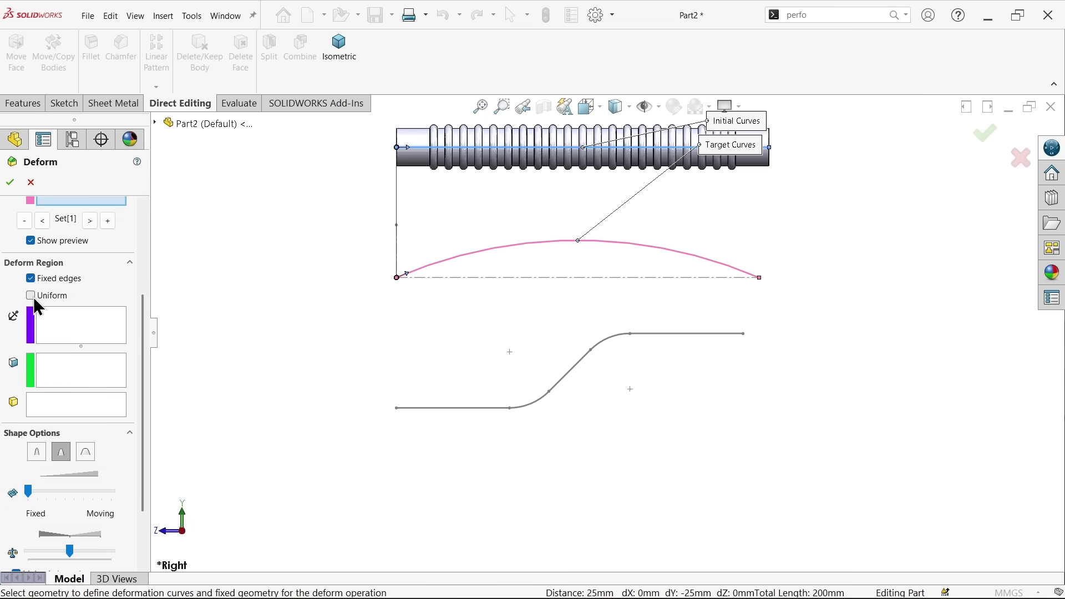
click(31, 277)
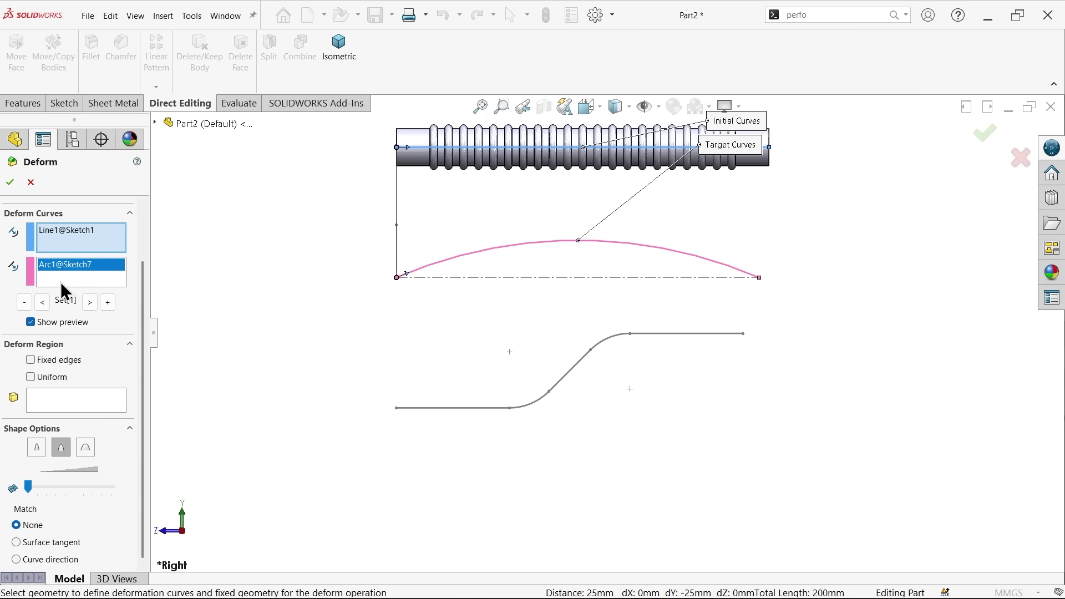
click(31, 378)
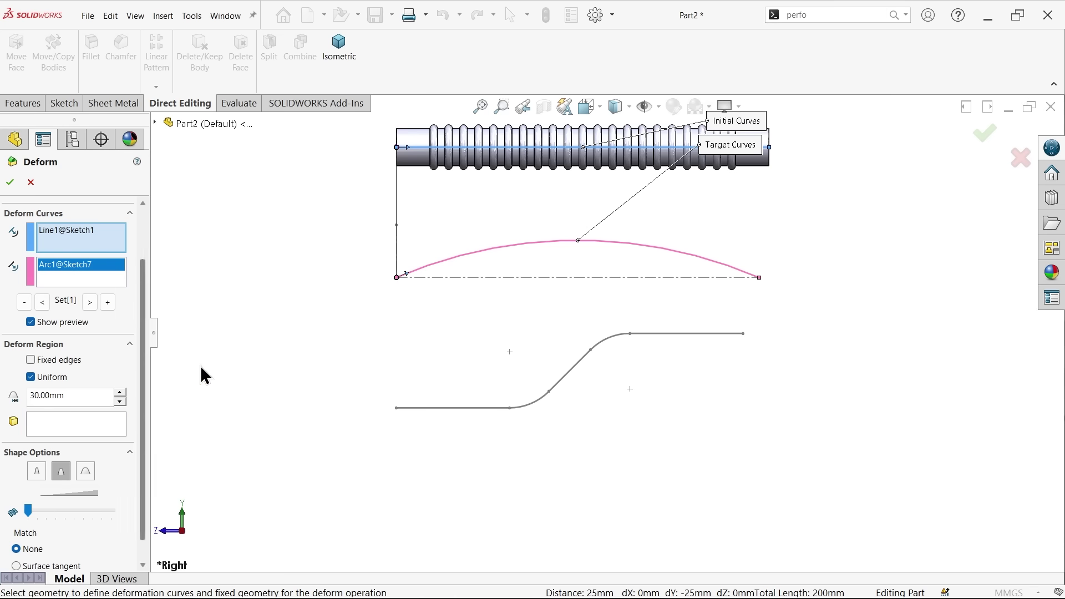
drag(66, 396, 22, 396)
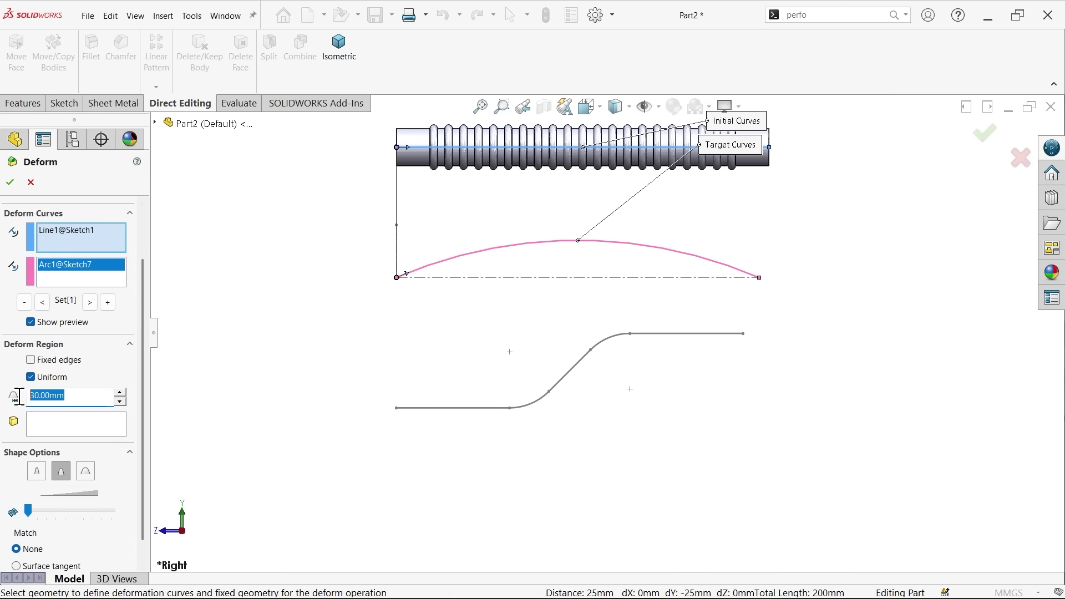
text(20)
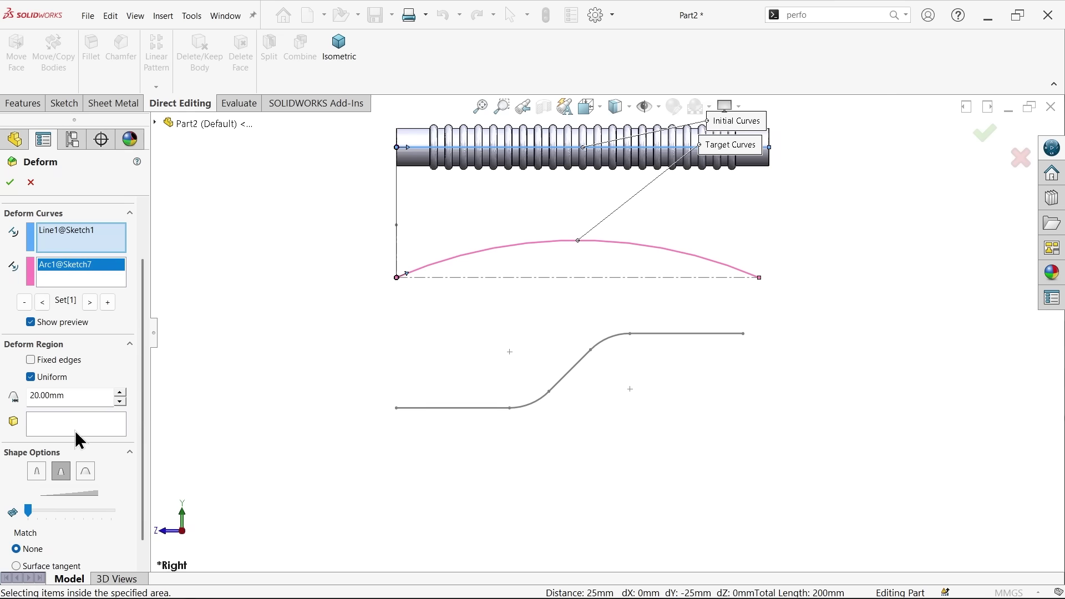
Step: Choose one of the copied bellows tube bodies, Body-Move/Copy1[2], as the body to deform
click(76, 428)
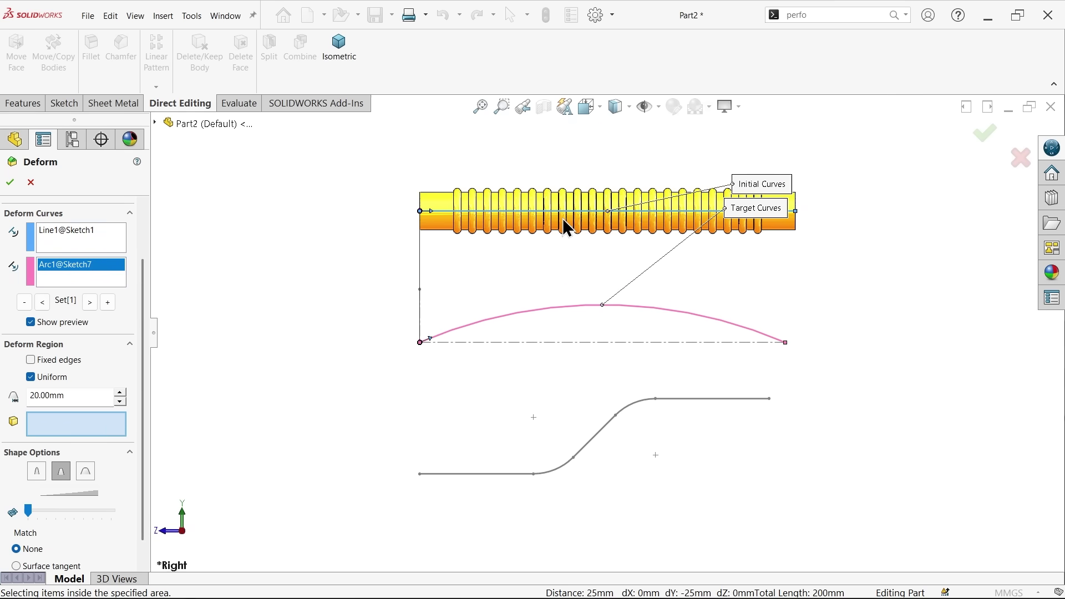
click(436, 225)
scroll(717, 321, down, 2)
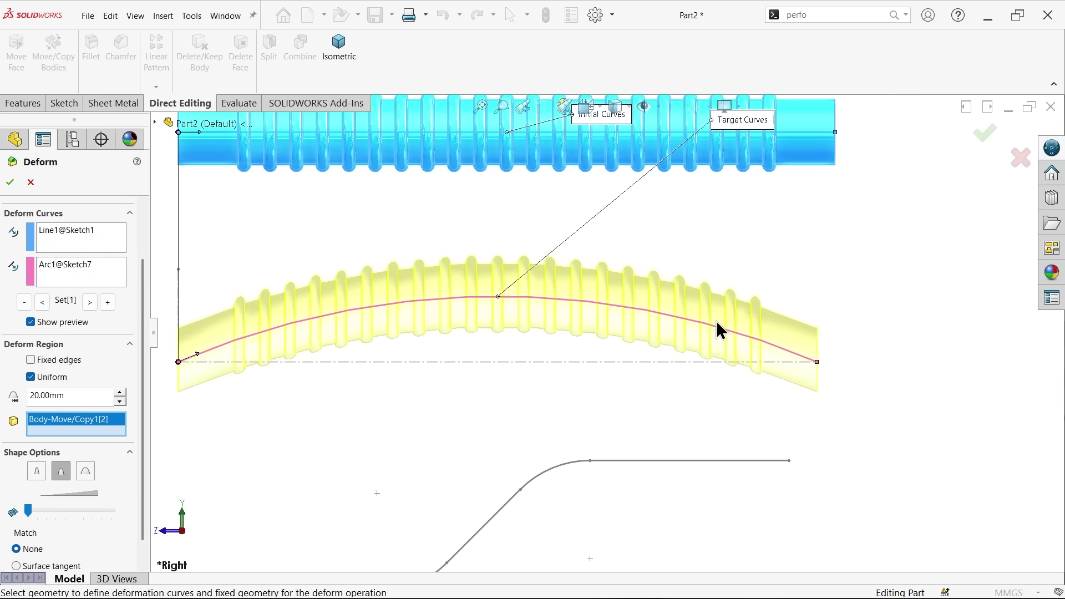
scroll(510, 367, up, 1)
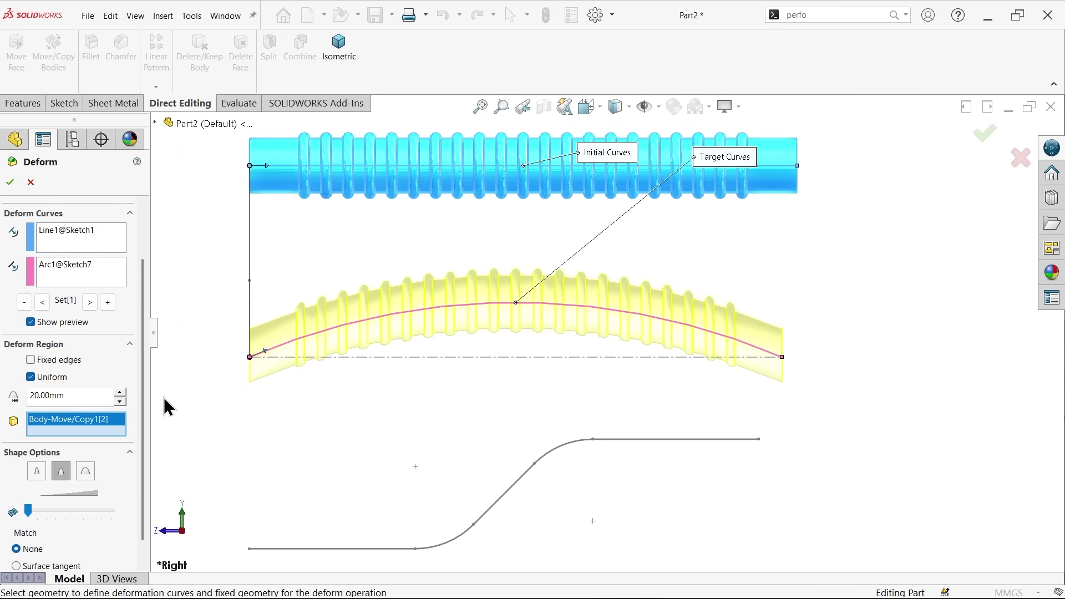
Step: Choose the widest of the three shape stiffness options and raise the deformation's shape accuracy to its maximum
click(89, 472)
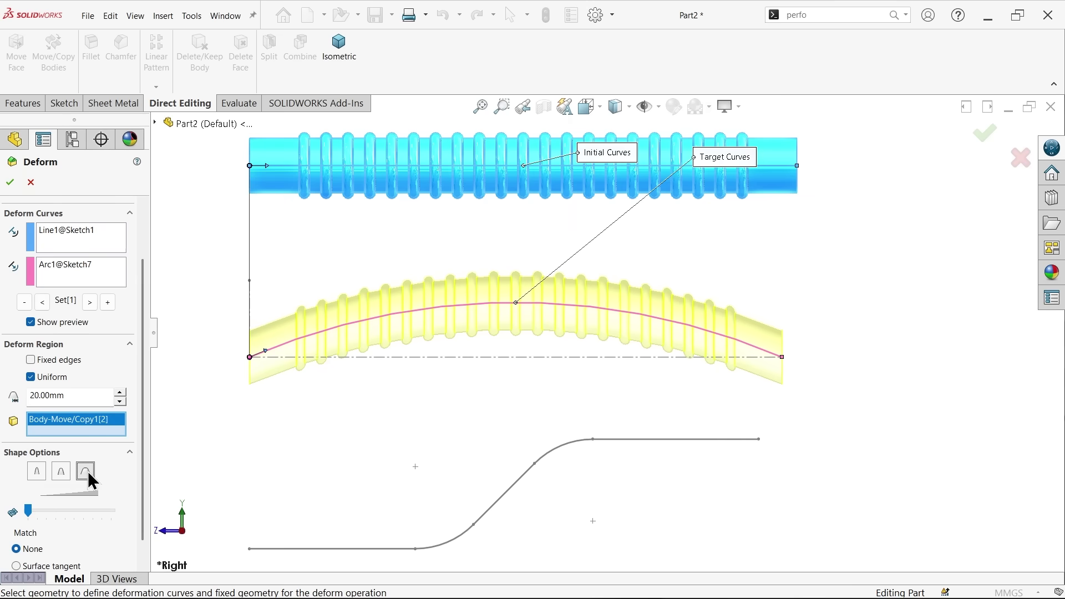
drag(28, 511, 143, 509)
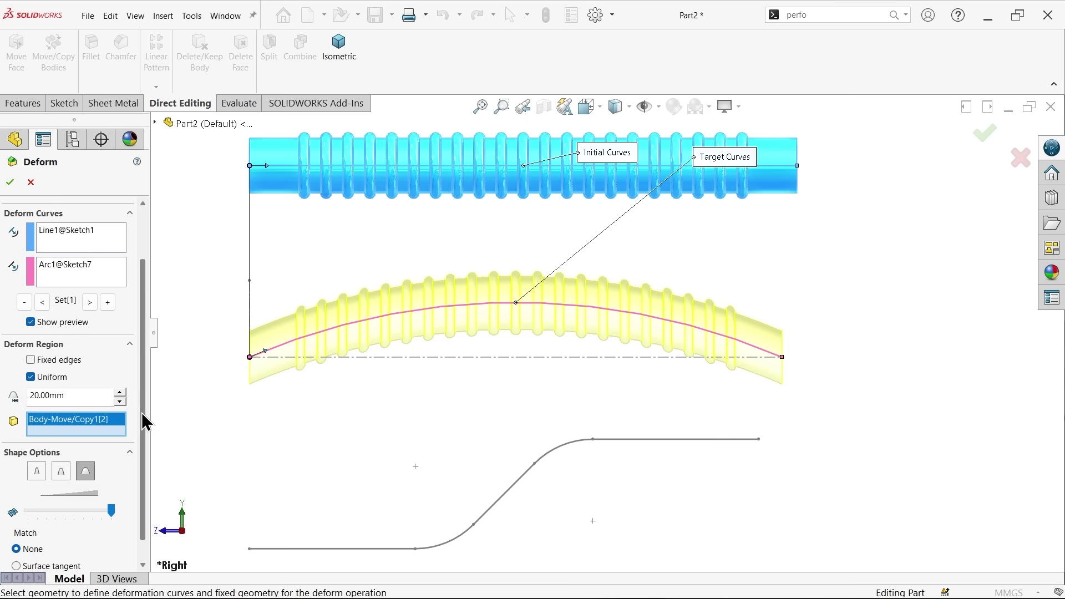
drag(143, 413, 142, 489)
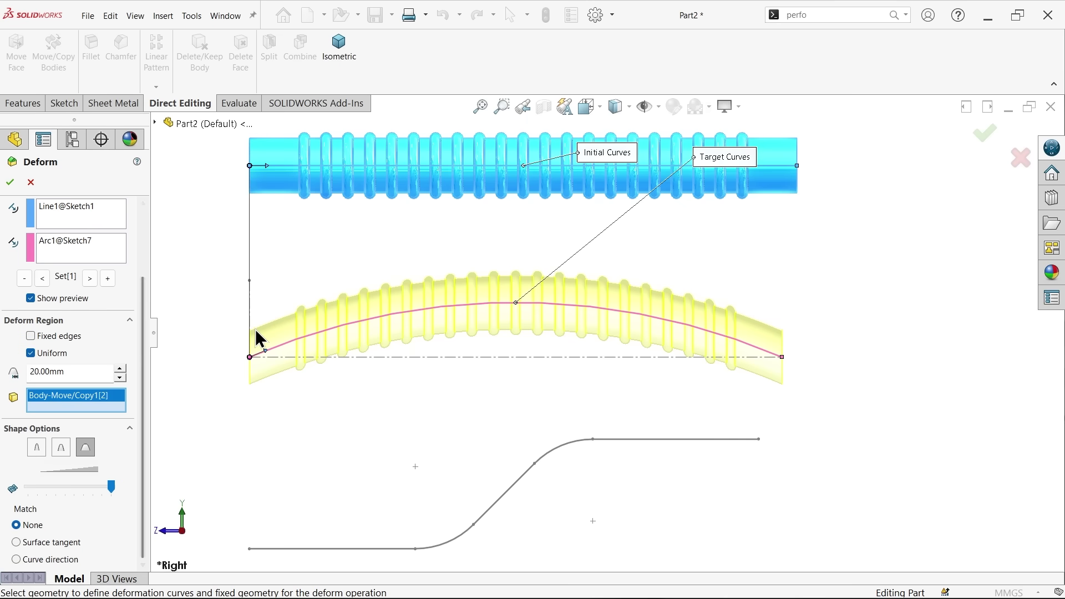
Step: Match the deformation to the curve direction and accept the arched tube's Deform feature
scroll(794, 392, down, 2)
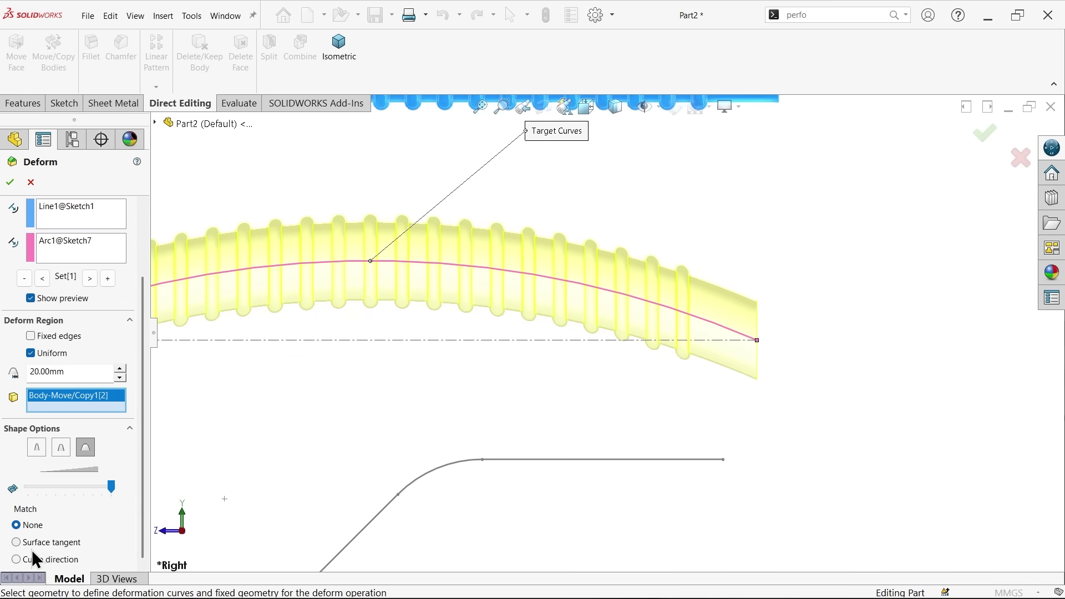
click(16, 560)
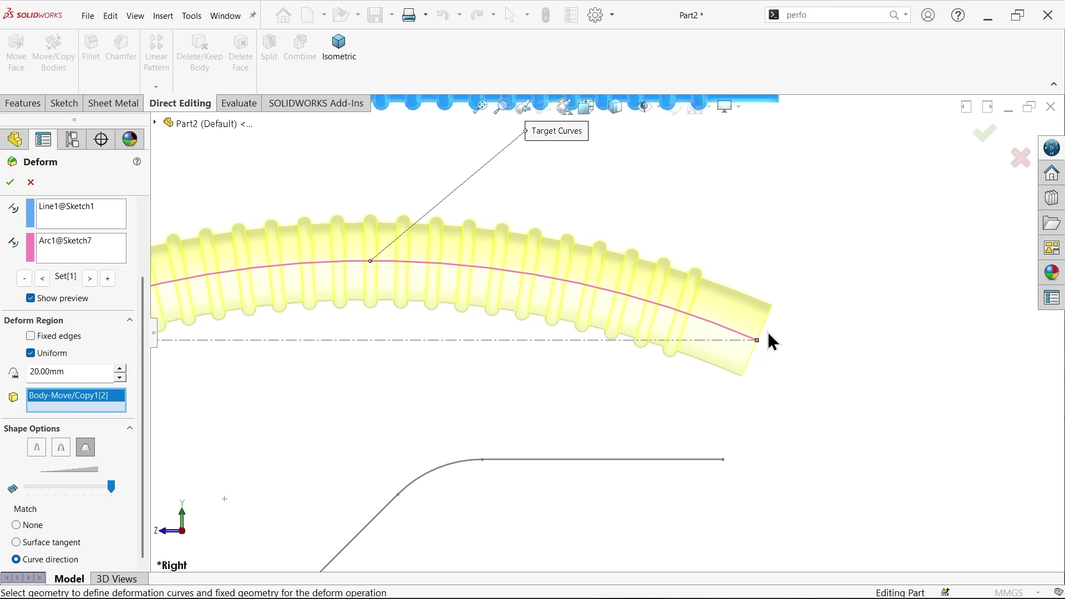
scroll(611, 371, up, 3)
scroll(319, 327, down, 2)
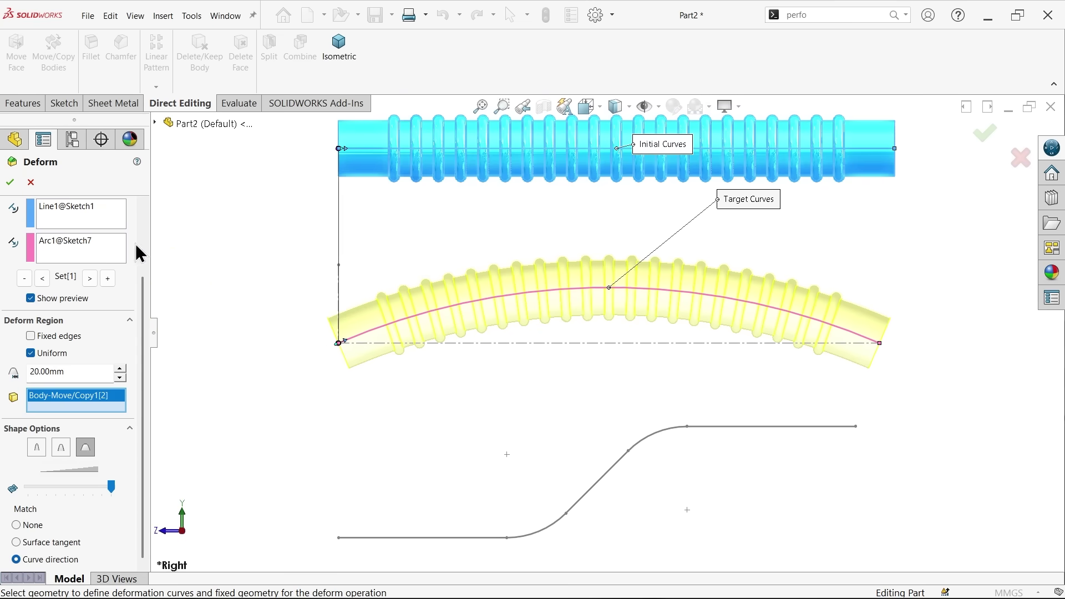
click(10, 182)
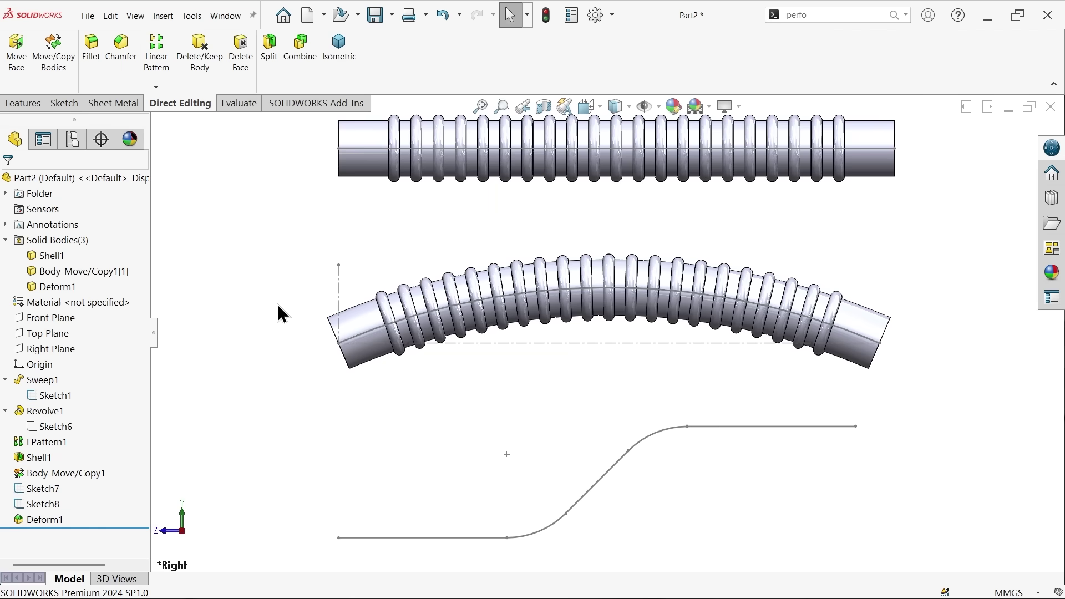
Step: Start a curve-to-curve Deform with the straight tube's Line1@Sketch1 as initial curve and the S-shaped Sketch8 as target curve
middle_drag(278, 305, 288, 340)
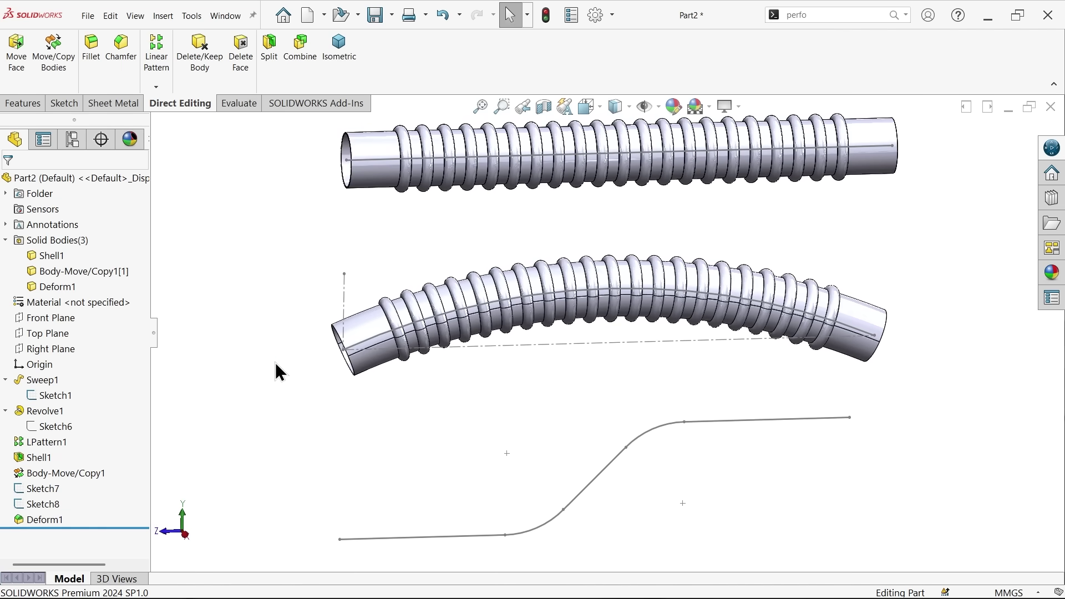
click(161, 16)
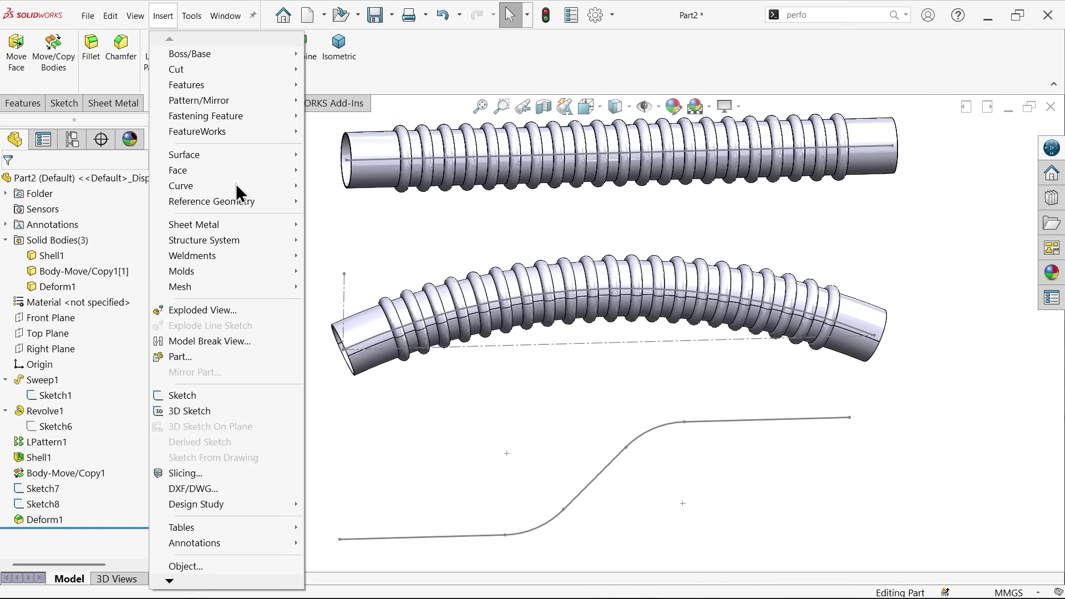
mouse_move(250, 90)
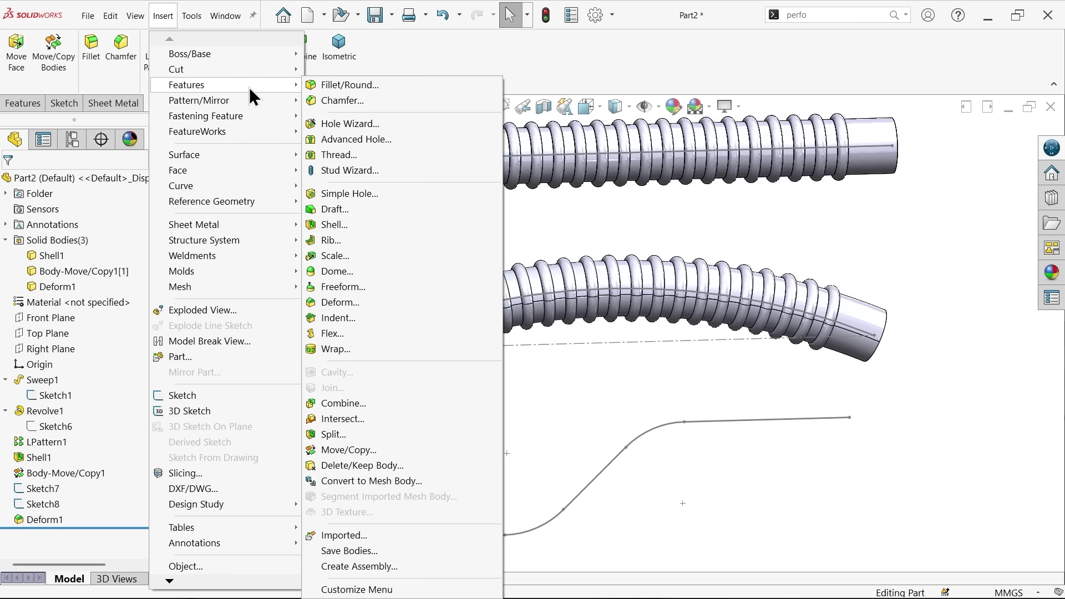
click(343, 303)
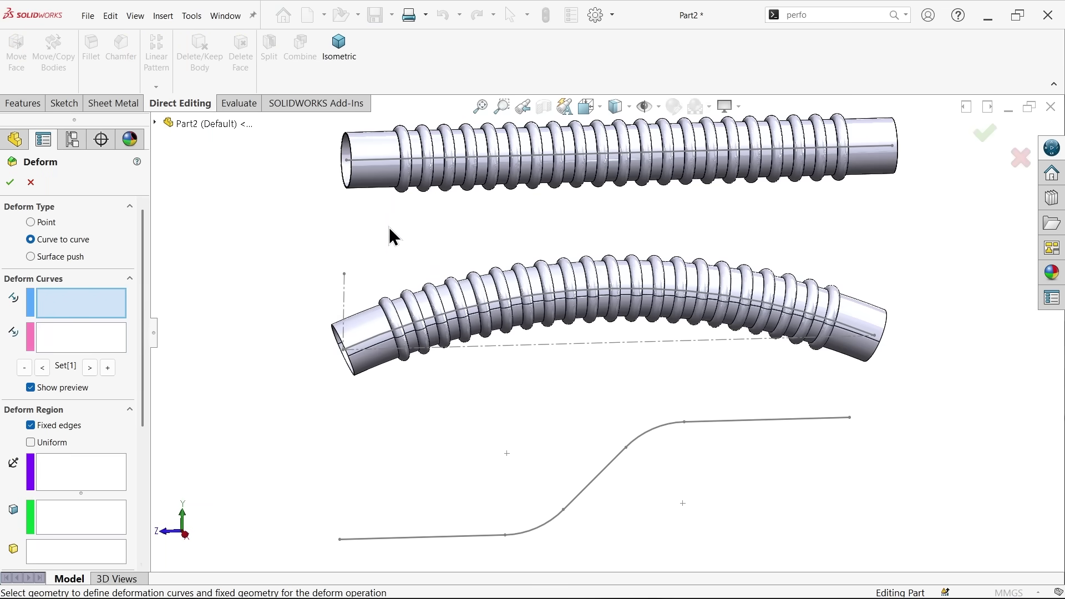
click(391, 161)
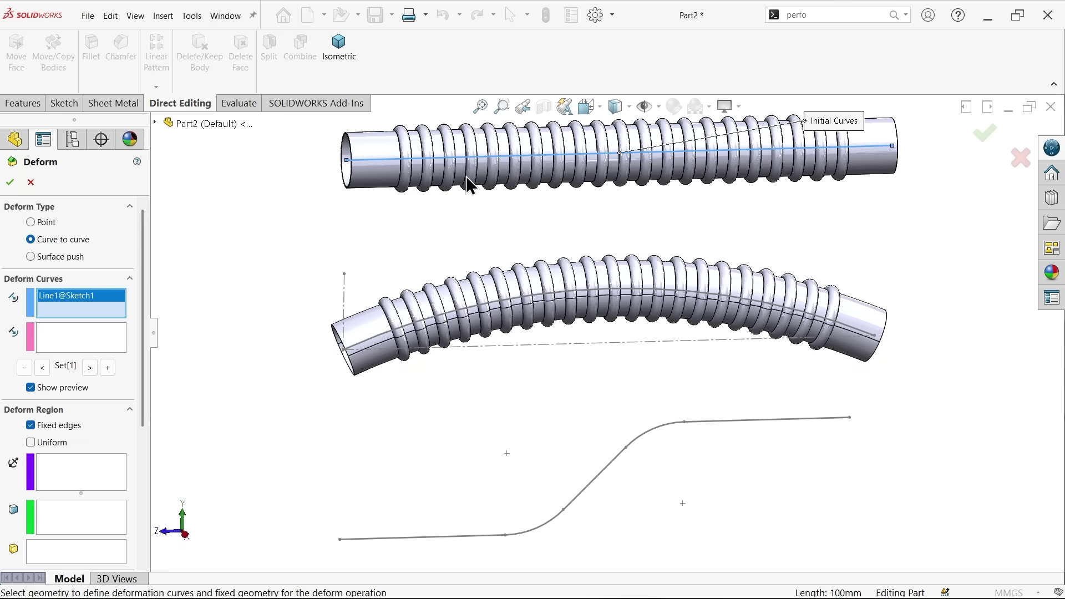
click(101, 348)
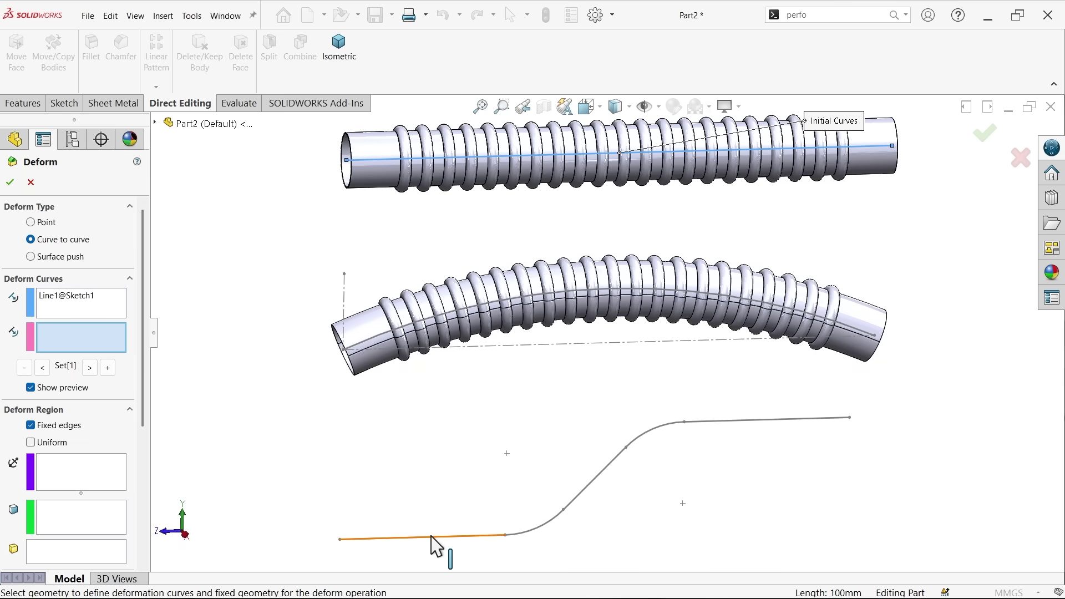
click(156, 122)
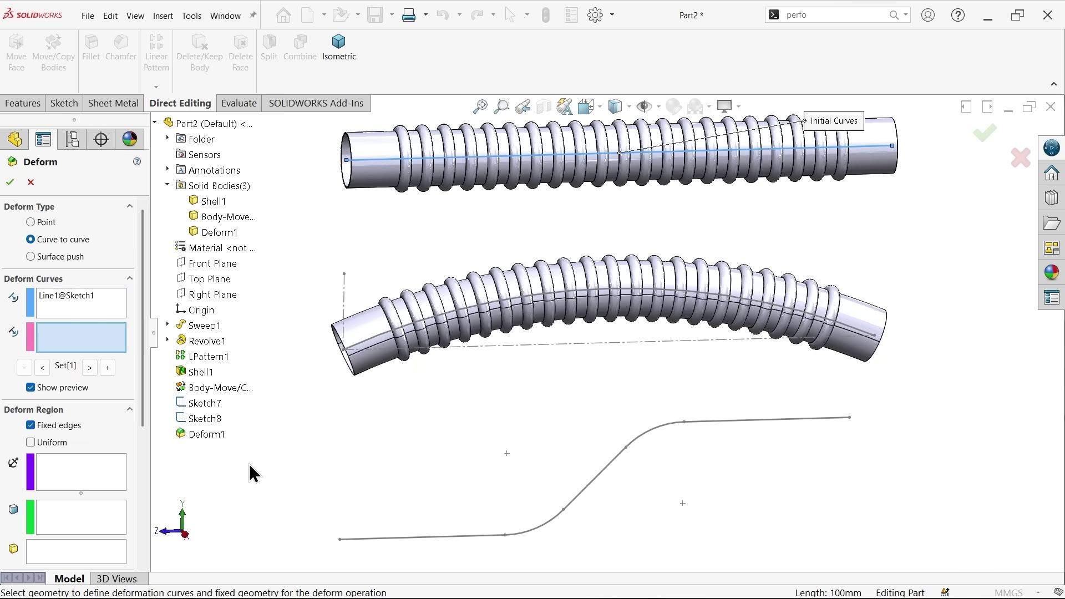
click(210, 417)
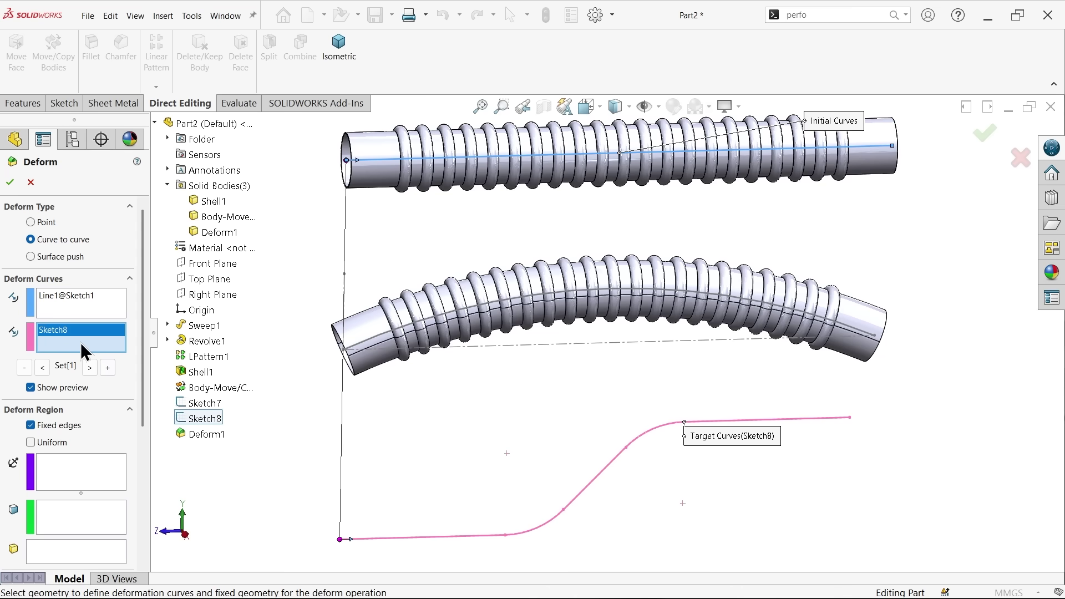
Step: Turn off fixed edges and make the deform region uniform with a 30 mm radius
click(31, 426)
drag(72, 466, 11, 461)
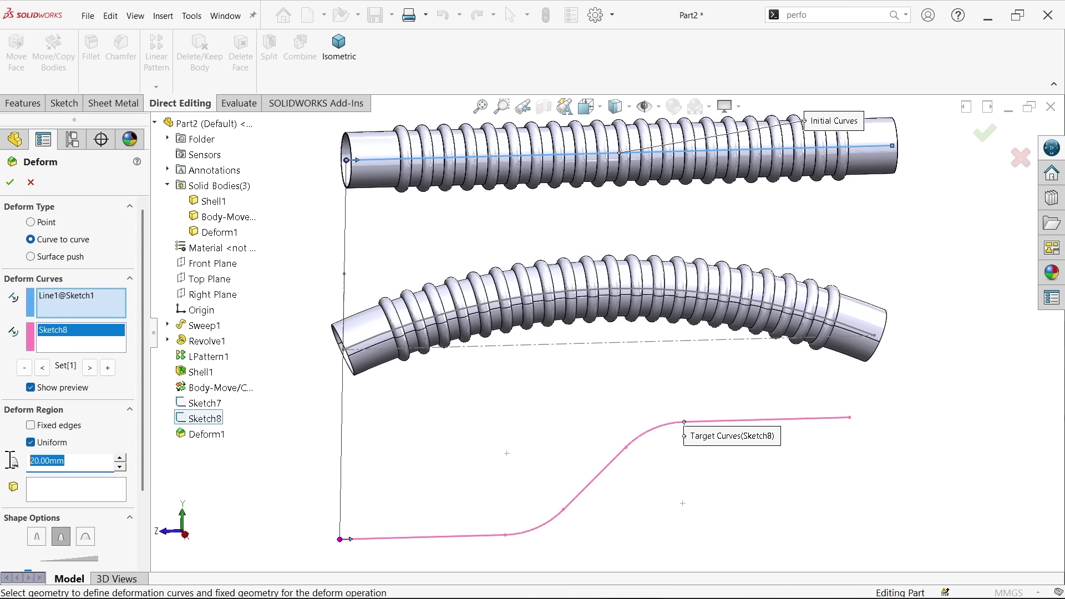
text(30)
key(Return)
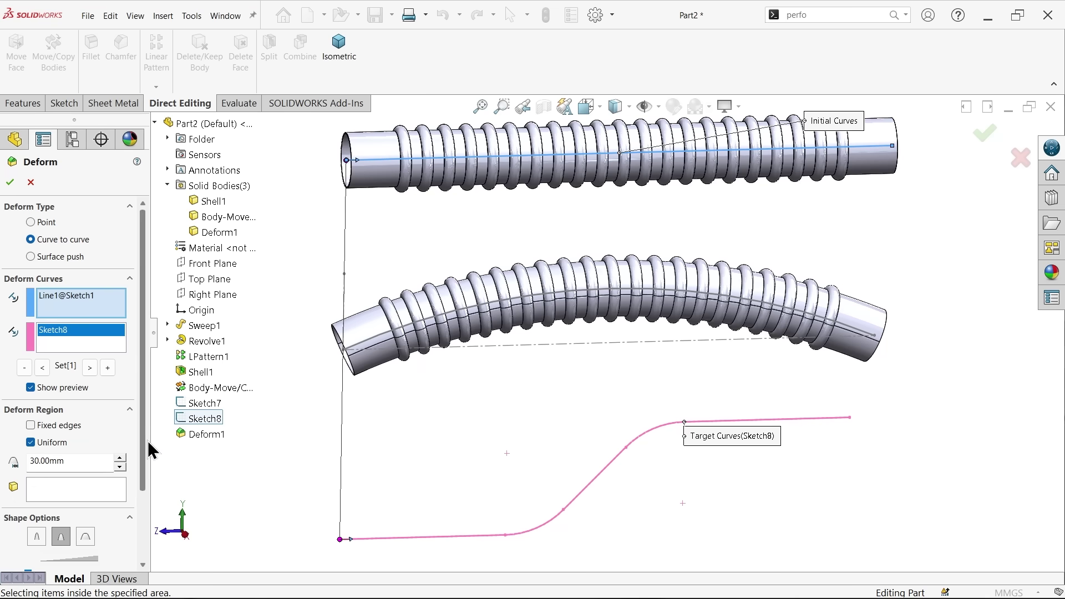
Step: Choose the remaining copied bellows tube body, Body-Move/Copy1[1], as the body to deform along the S-shaped path
scroll(149, 471, down, 3)
scroll(151, 514, up, 1)
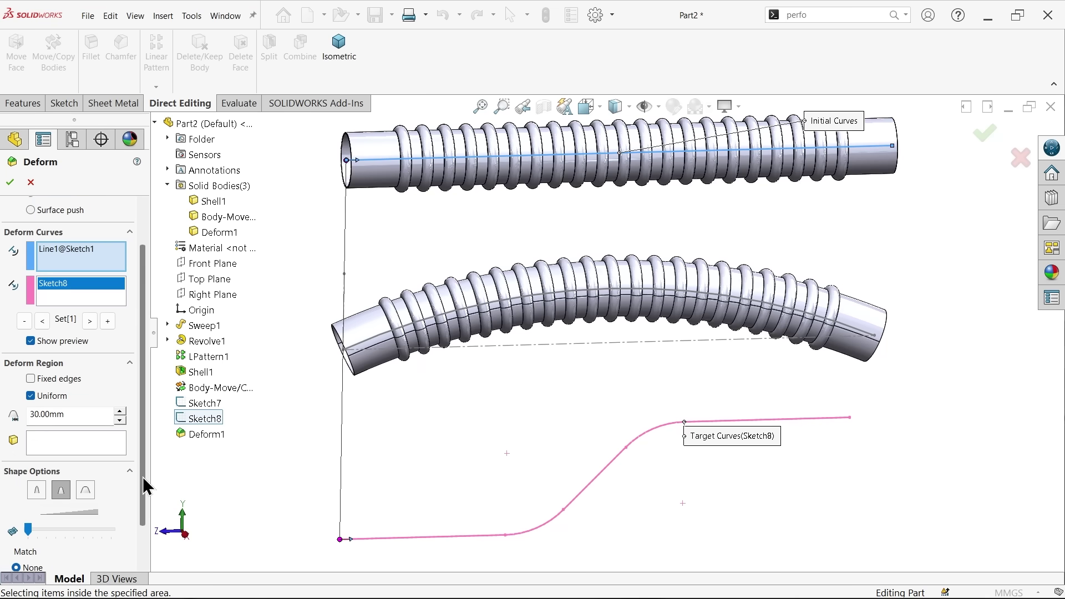
click(68, 448)
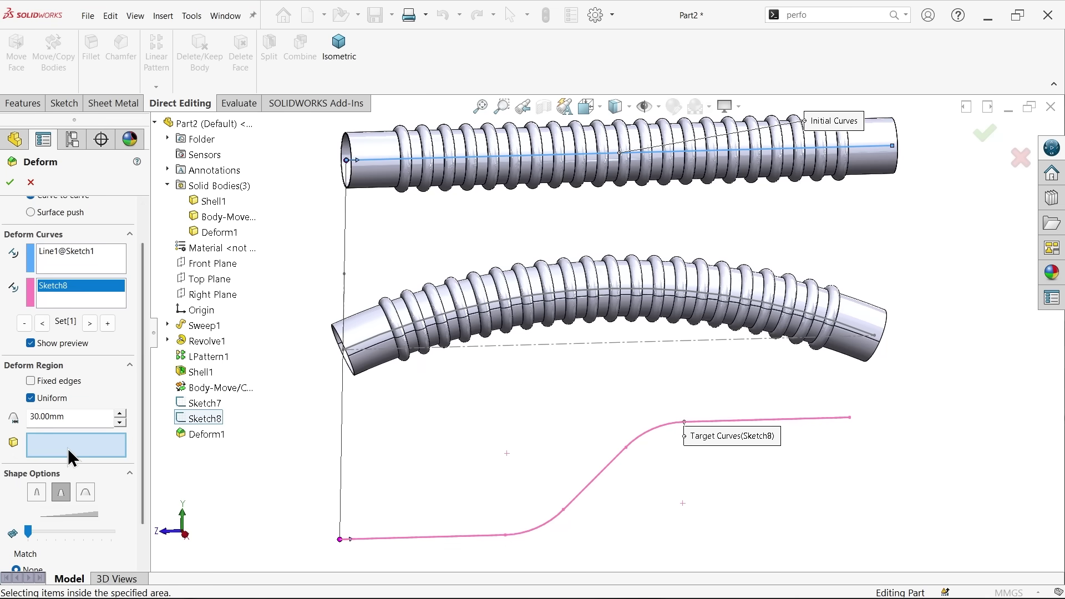
click(373, 177)
middle_drag(373, 177, 683, 416)
scroll(644, 387, down, 3)
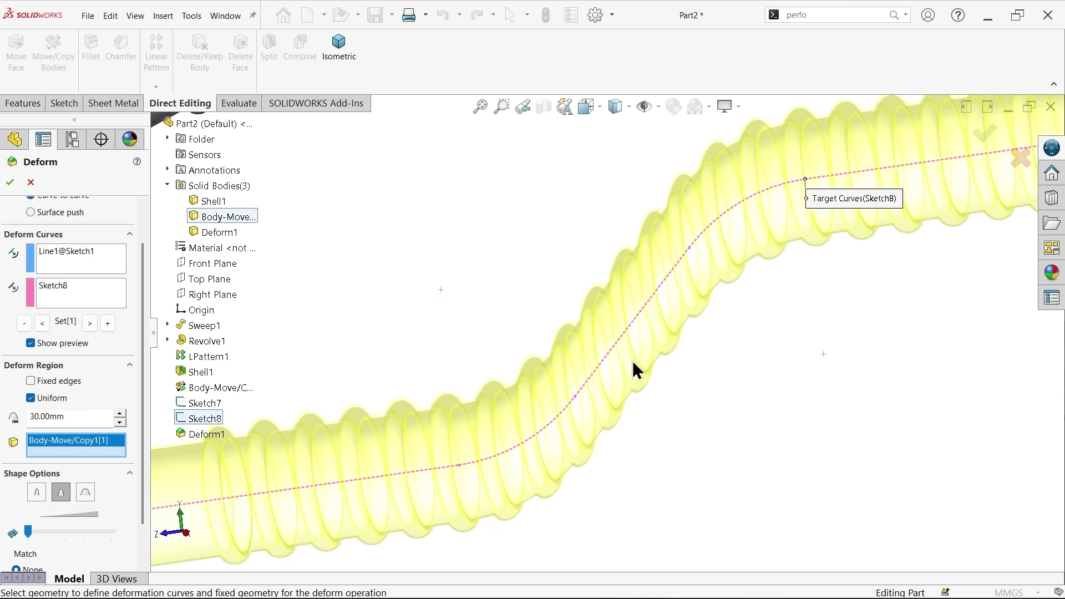
scroll(634, 363, up, 4)
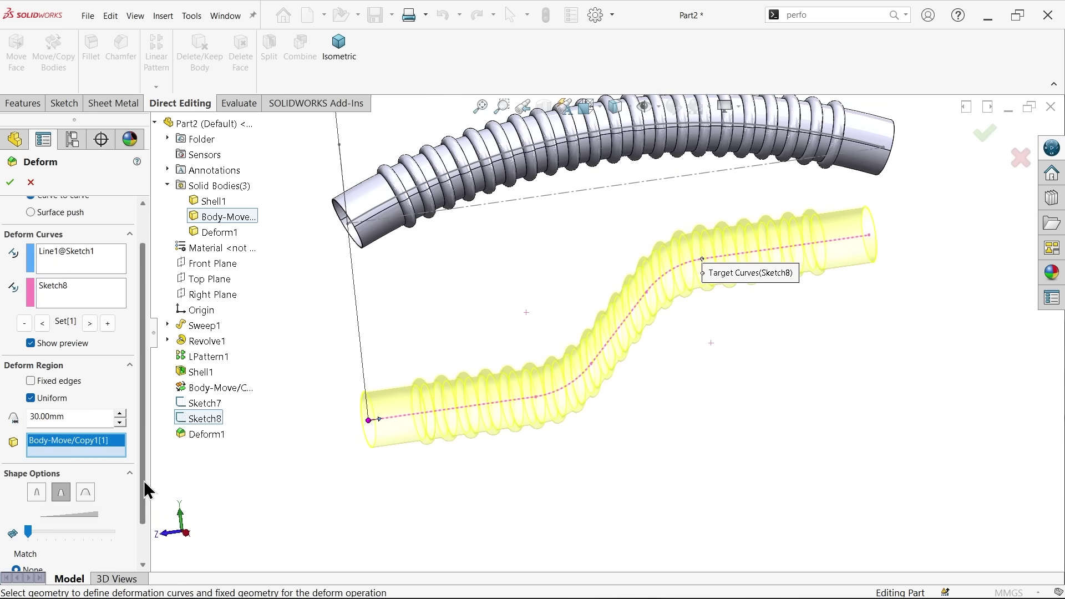
Step: Match the curve direction with the widest stiffness option and maximum shape accuracy, and accept the S-shaped tube's Deform feature
scroll(147, 491, down, 3)
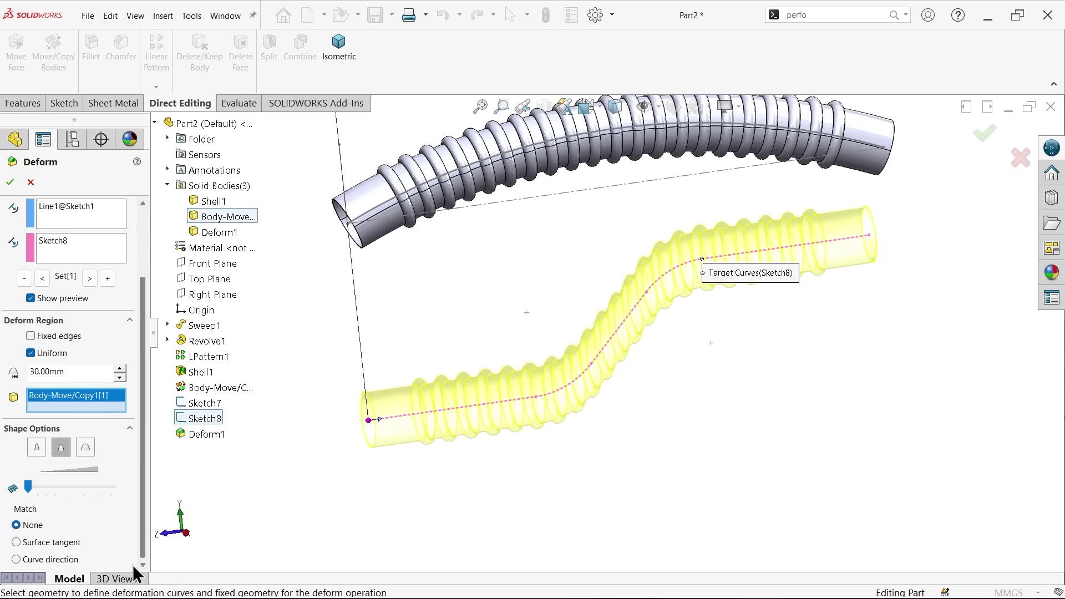
click(16, 559)
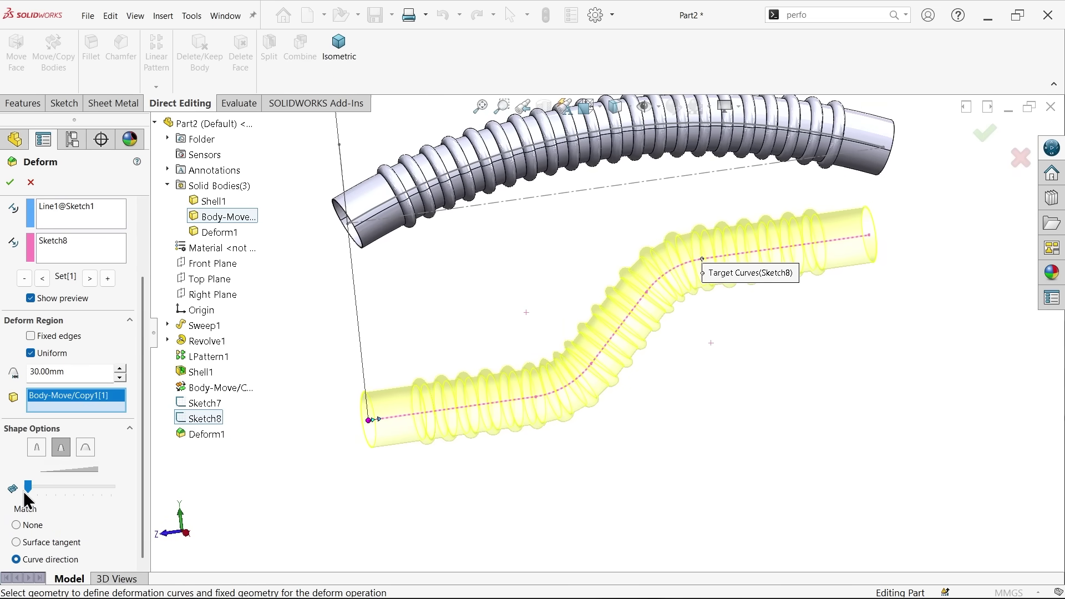
click(86, 447)
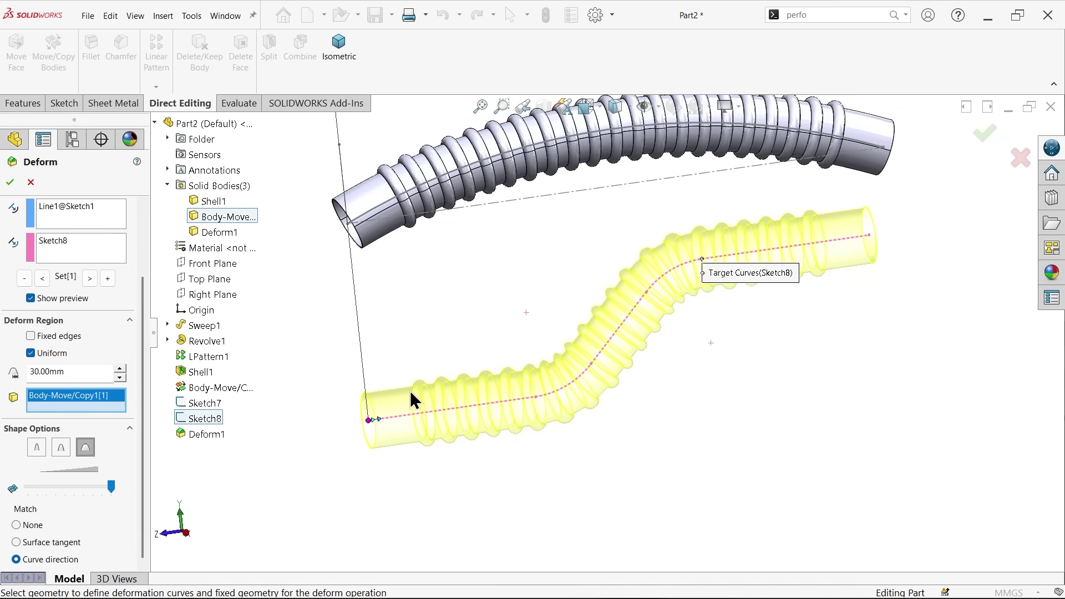
scroll(565, 324, down, 2)
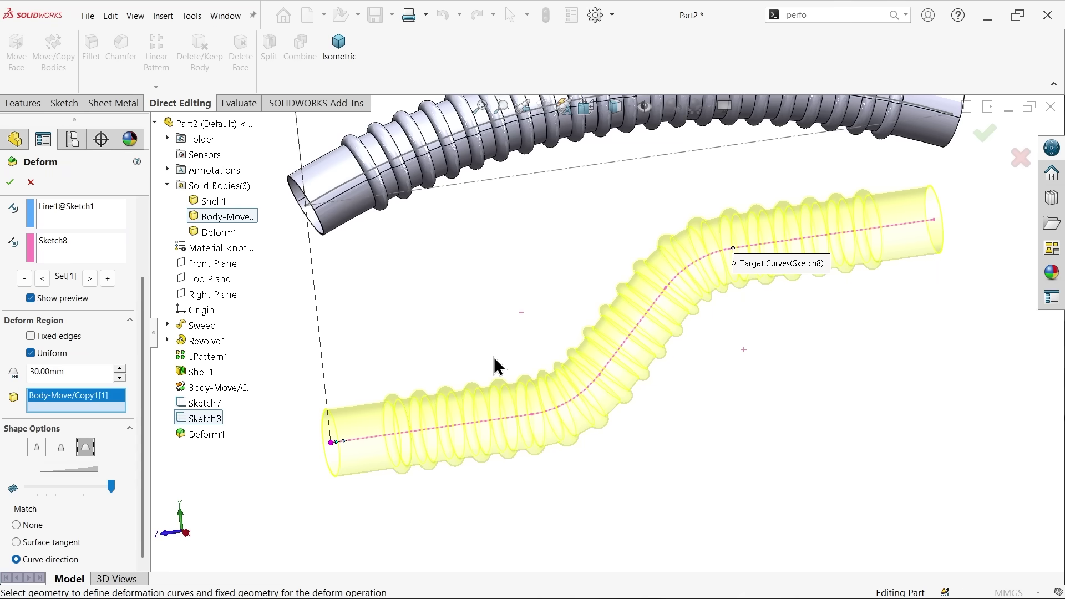
click(11, 188)
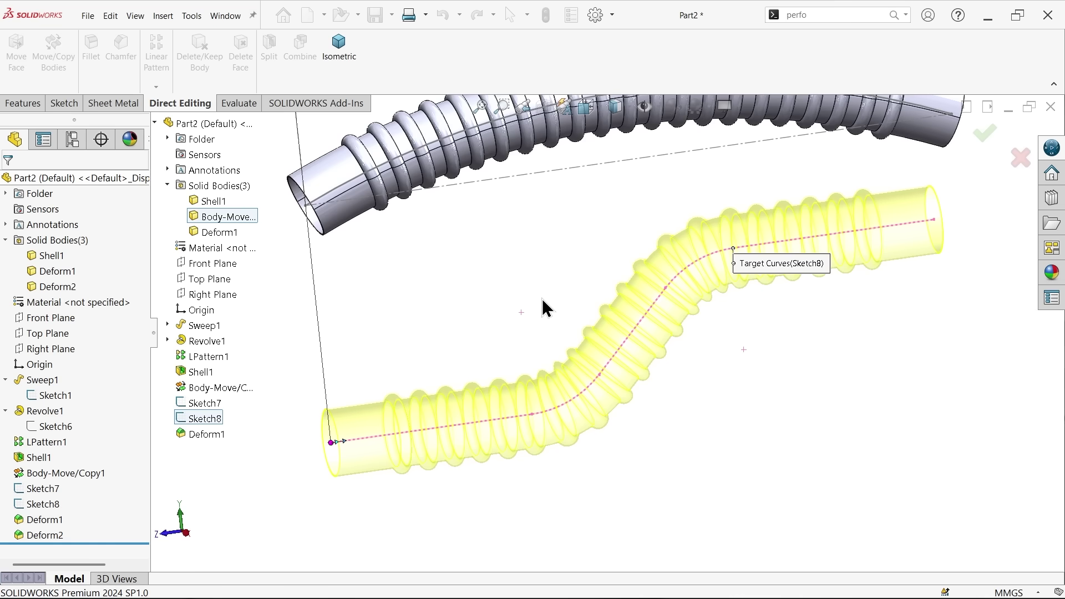
Step: Apply the chromium plate appearance to the whole part and collapse Sweep1 and Revolve1 in the feature tree
scroll(543, 300, up, 5)
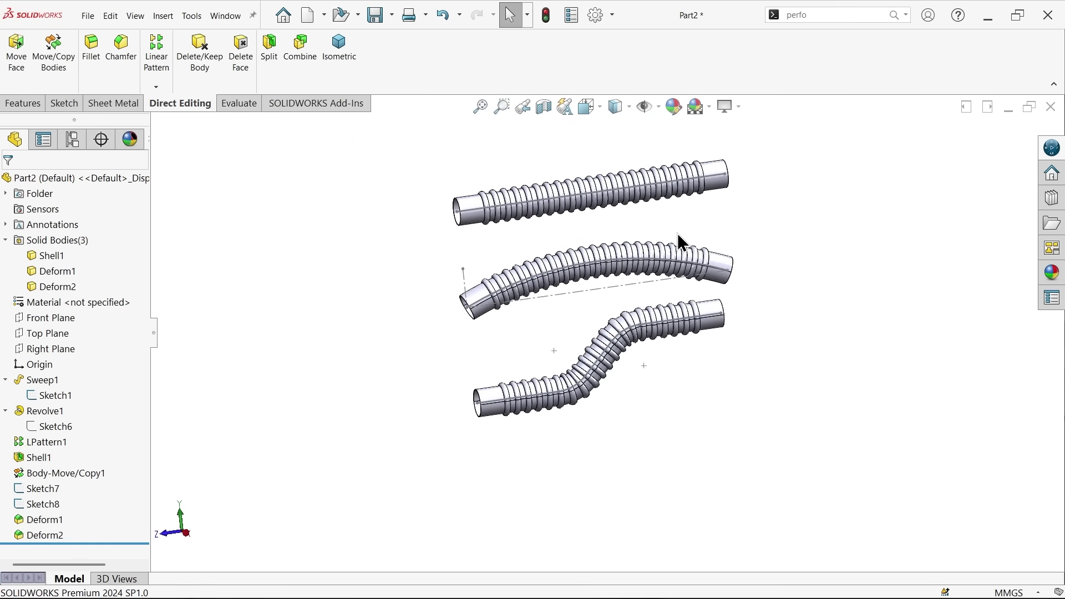
scroll(803, 258, up, 2)
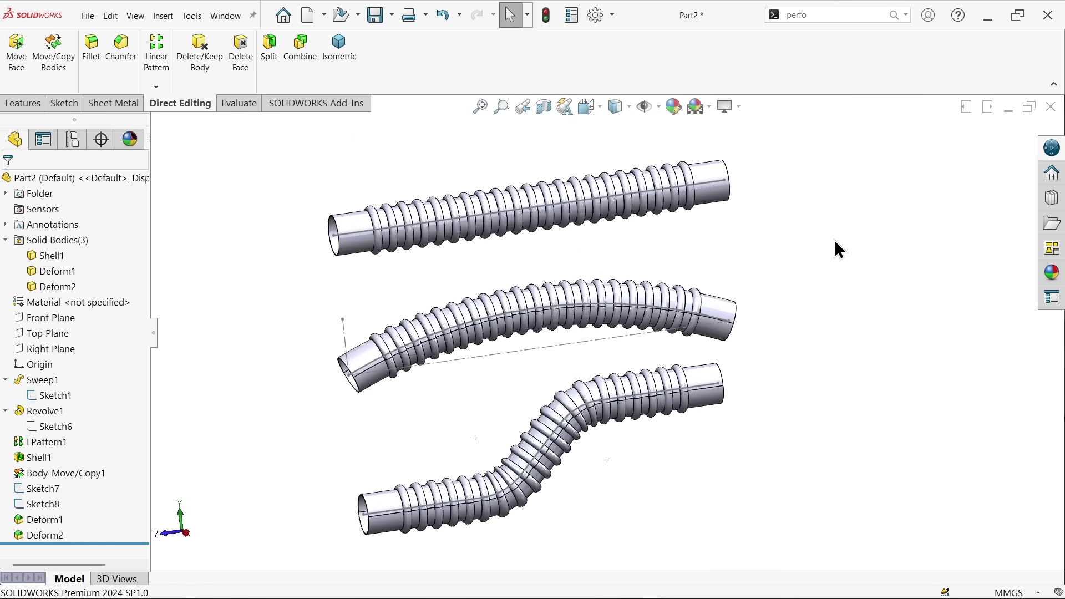
click(1047, 279)
double_click(916, 329)
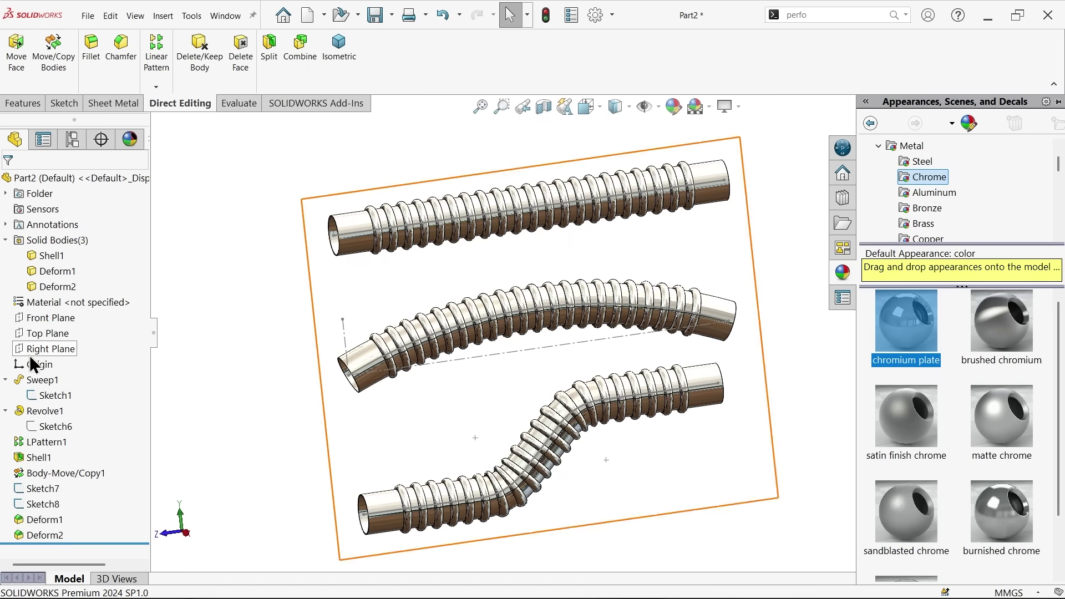
click(6, 379)
click(6, 396)
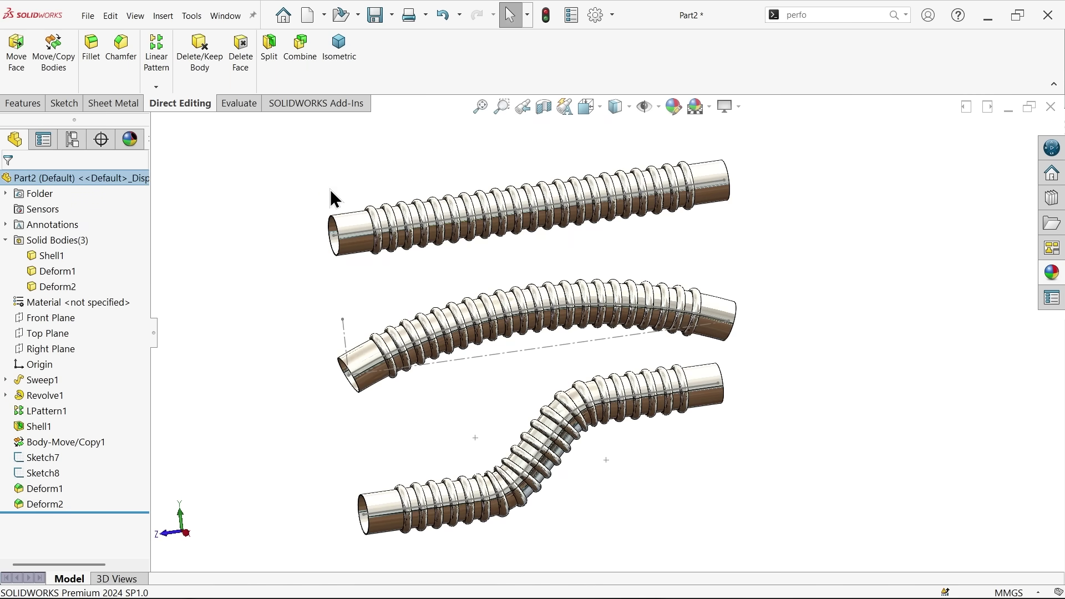
Step: Edit the chromium plate appearance and make only the straight tube's solid body, Shell1, its selected geometry
click(674, 108)
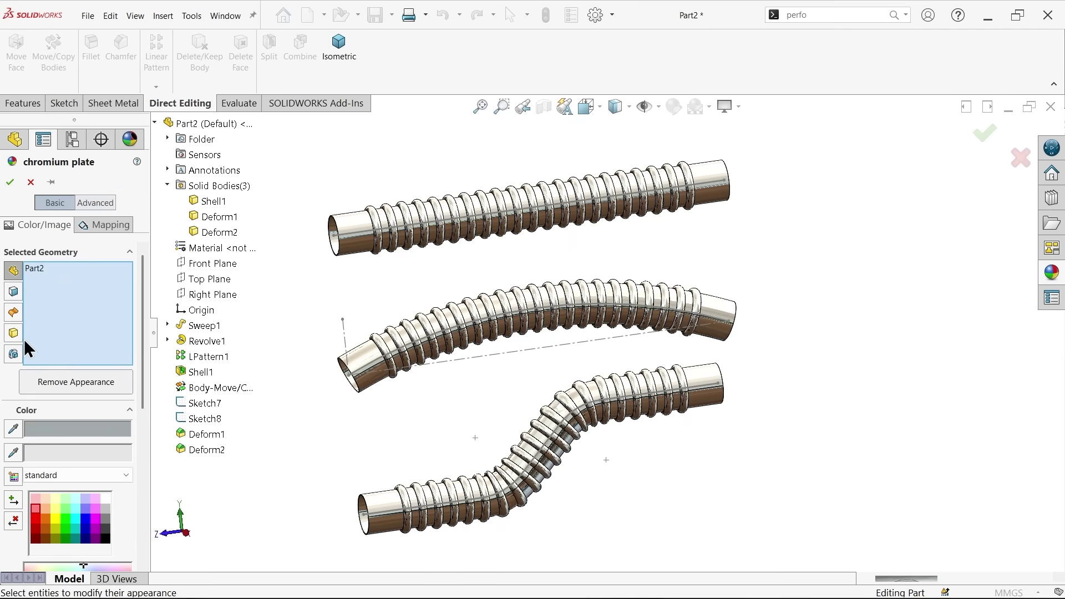
click(13, 333)
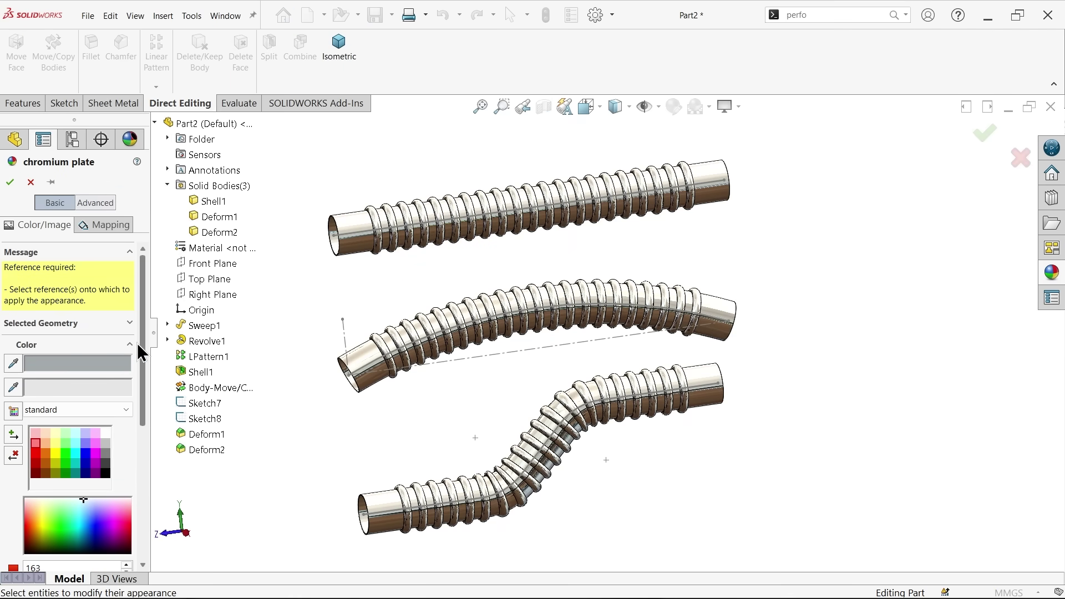
scroll(145, 351, down, 3)
scroll(145, 351, up, 3)
click(59, 326)
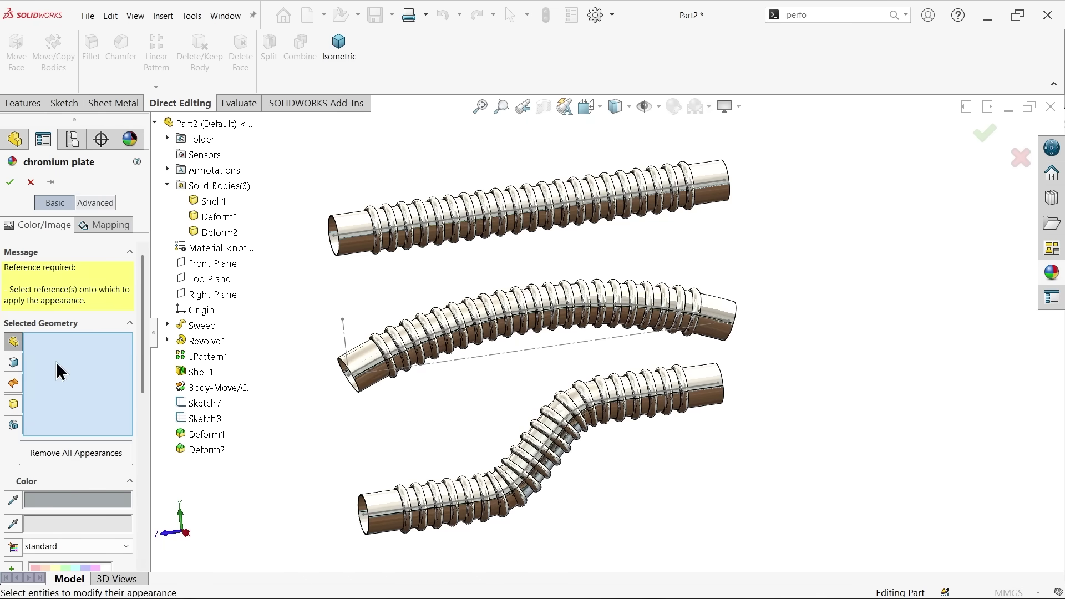
click(13, 404)
click(354, 250)
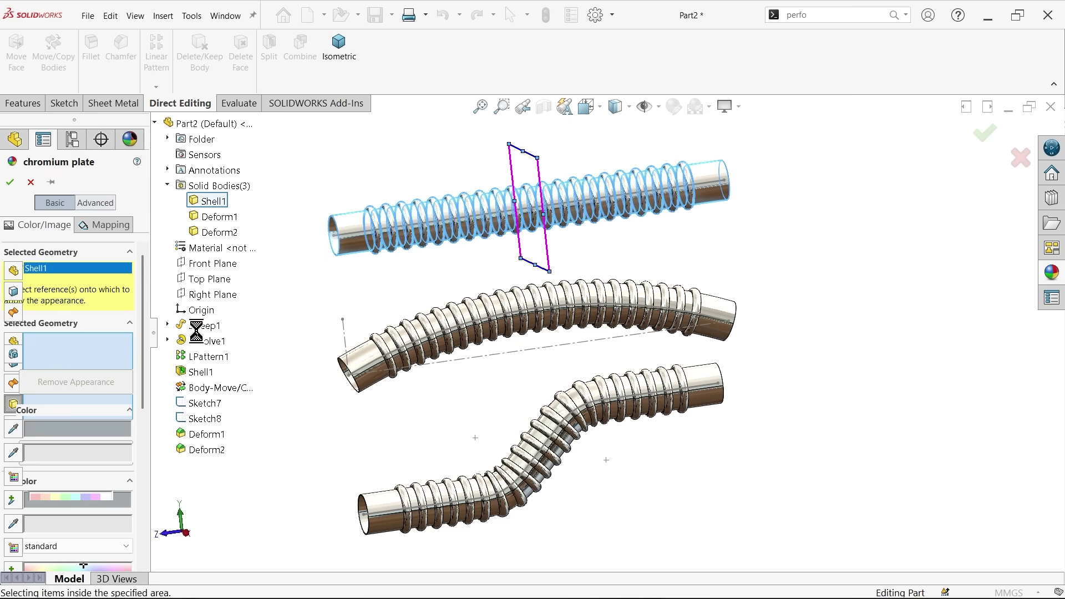
Step: Color the straight tube body red with RGB 255, 64, 64 and accept the appearance
click(38, 508)
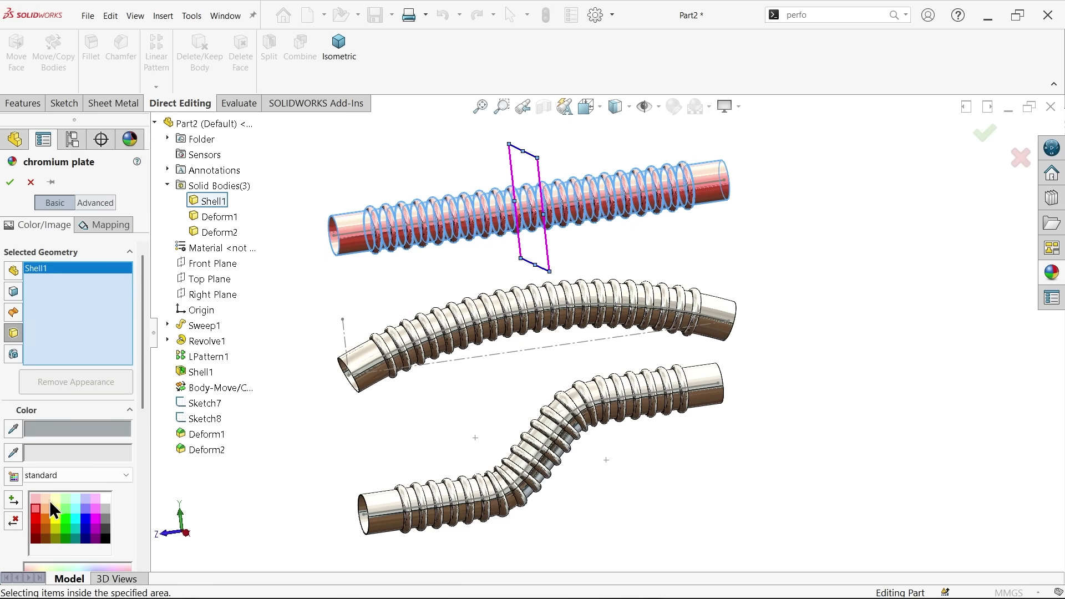
drag(146, 379, 130, 477)
scroll(131, 477, down, 1)
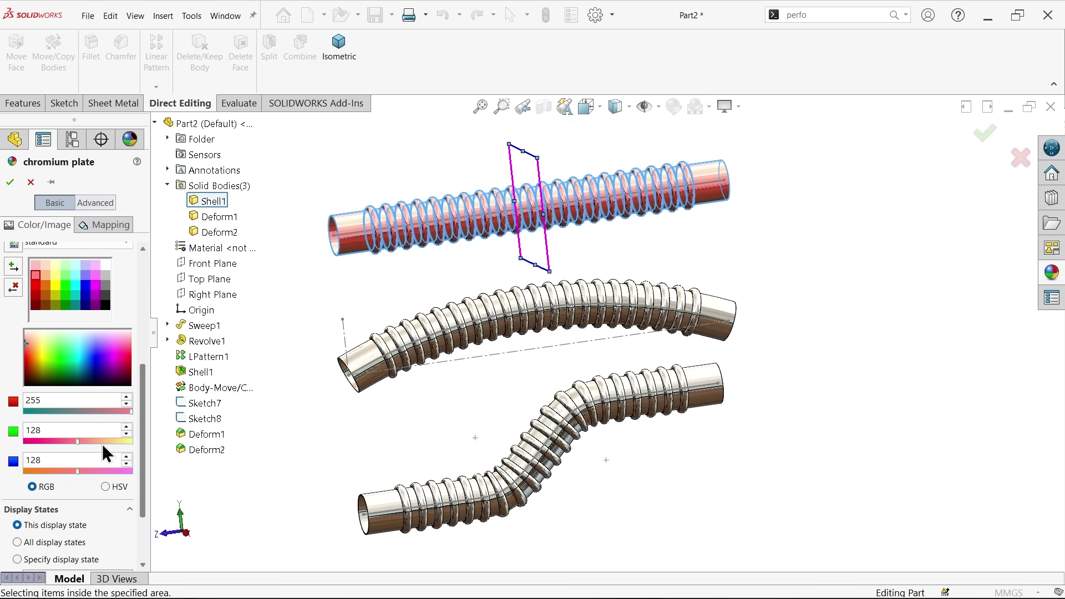
double_click(33, 431)
text(64)
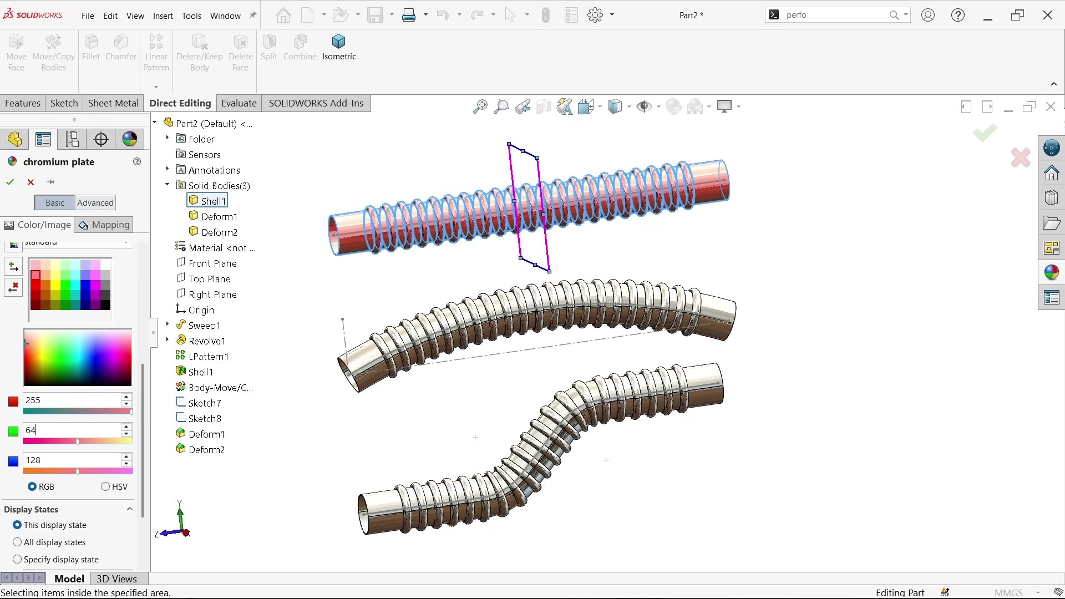
key(Tab)
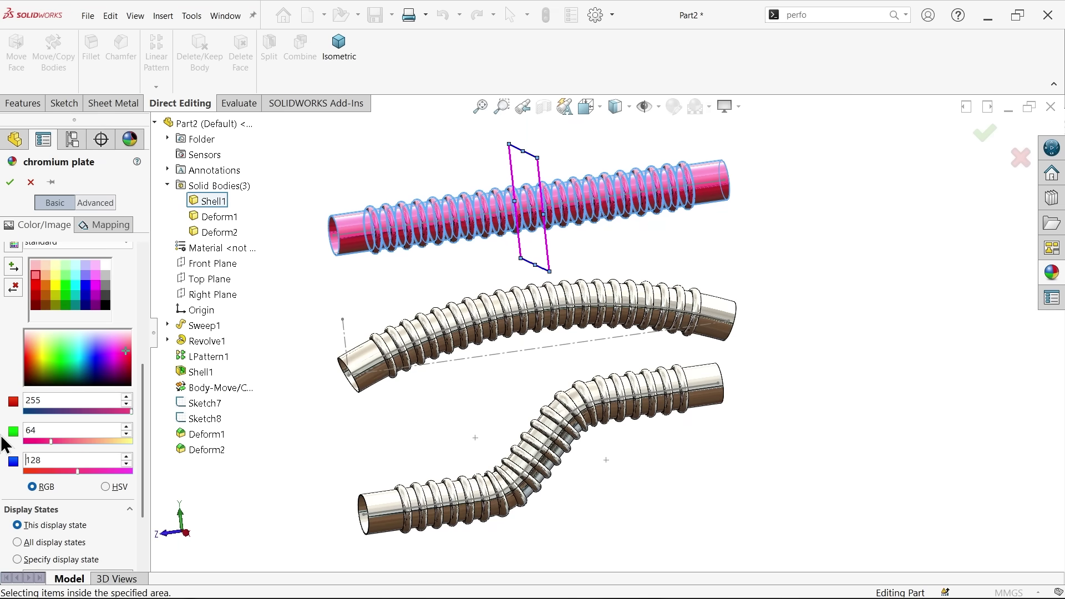
double_click(33, 460)
text(64)
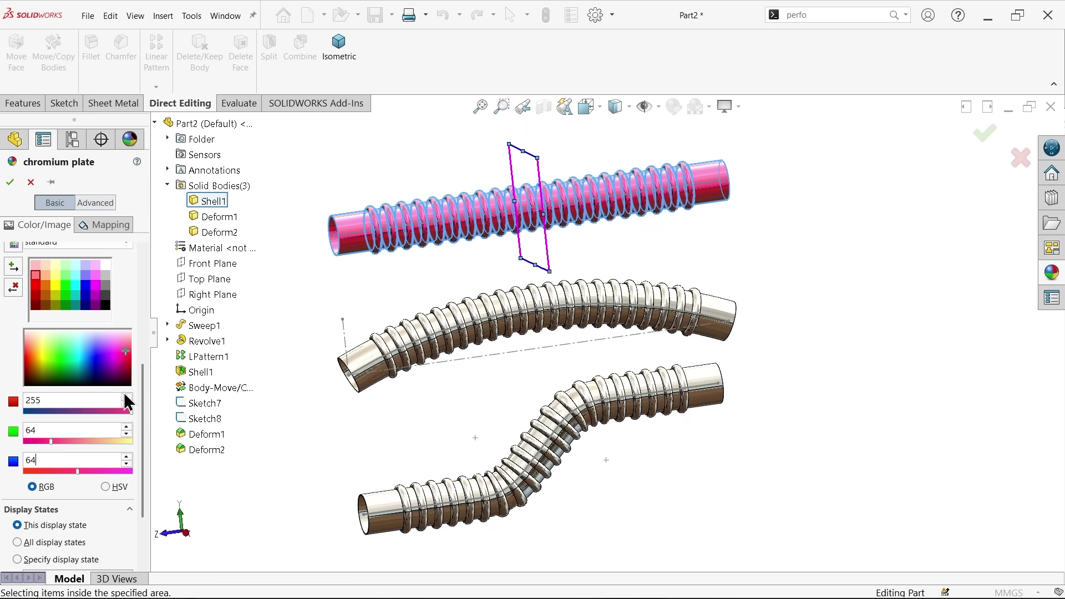
click(16, 180)
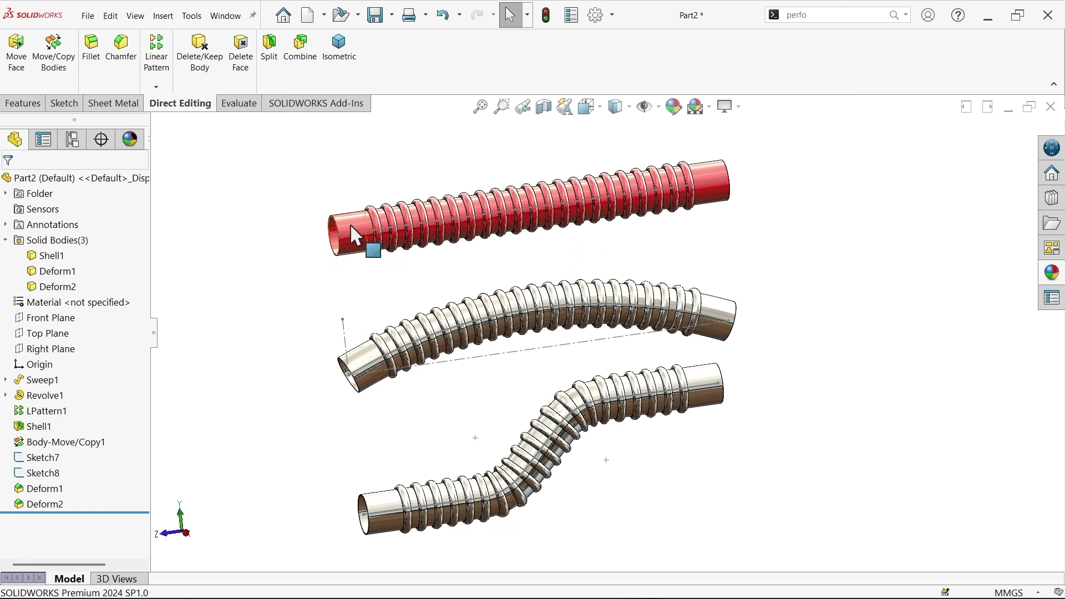
Step: Edit the part's chromium plate appearance and clear the whole part from its selected geometry
click(672, 107)
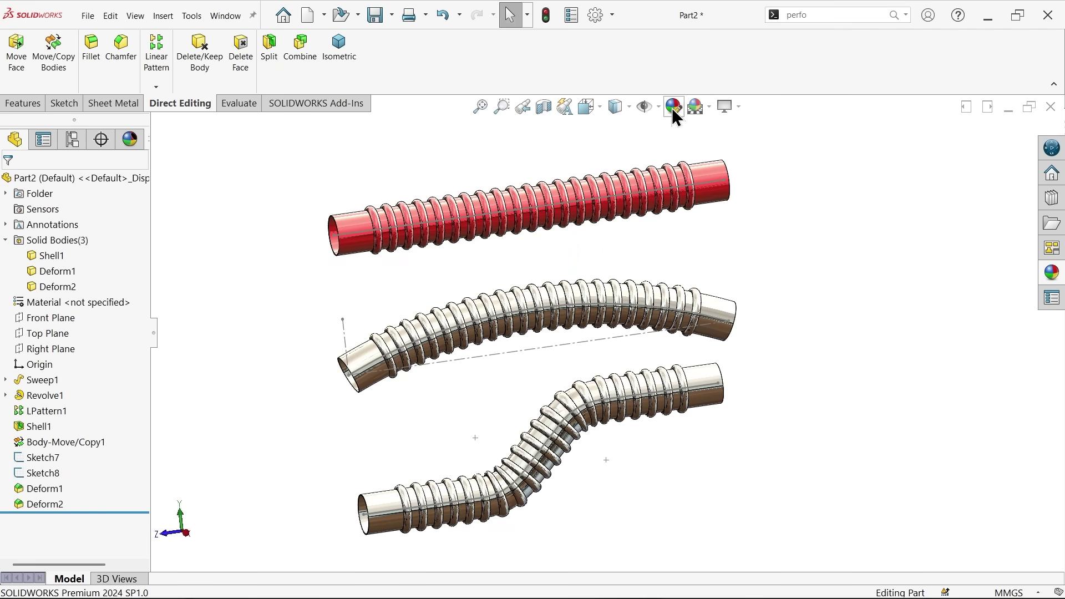
click(377, 323)
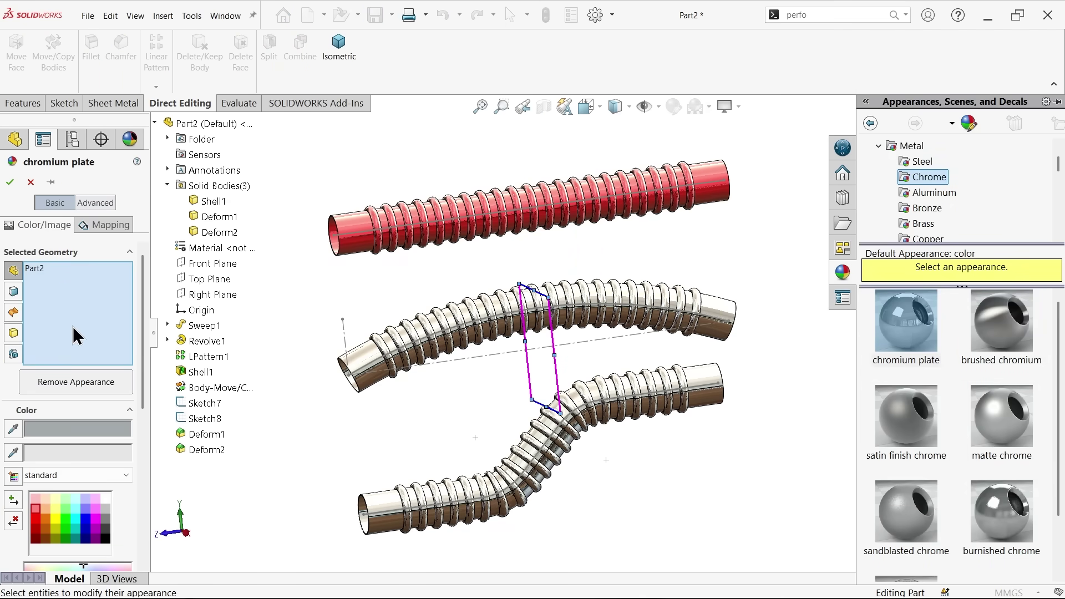
right_click(73, 325)
click(111, 335)
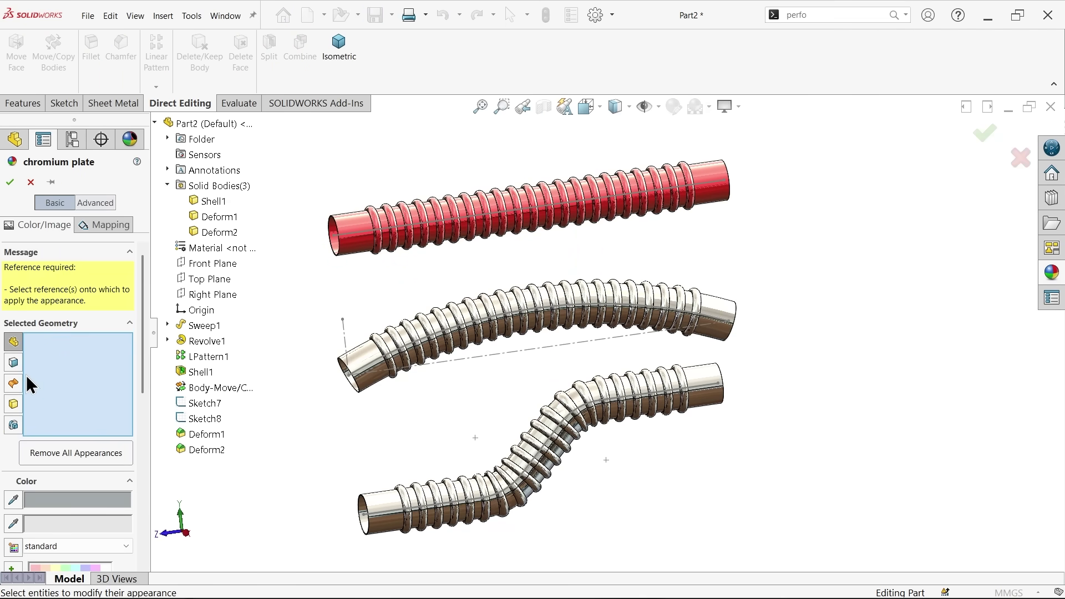
Step: Color only the arched tube's solid body, Deform1, green with RGB 64, 255, 64 and accept the appearance
drag(142, 378, 144, 464)
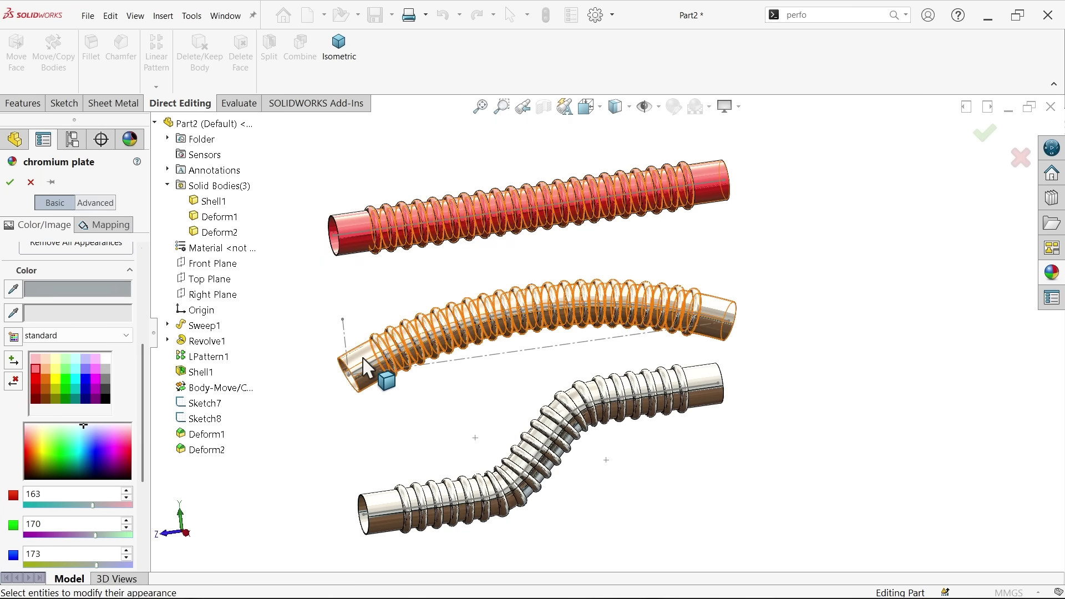
click(64, 378)
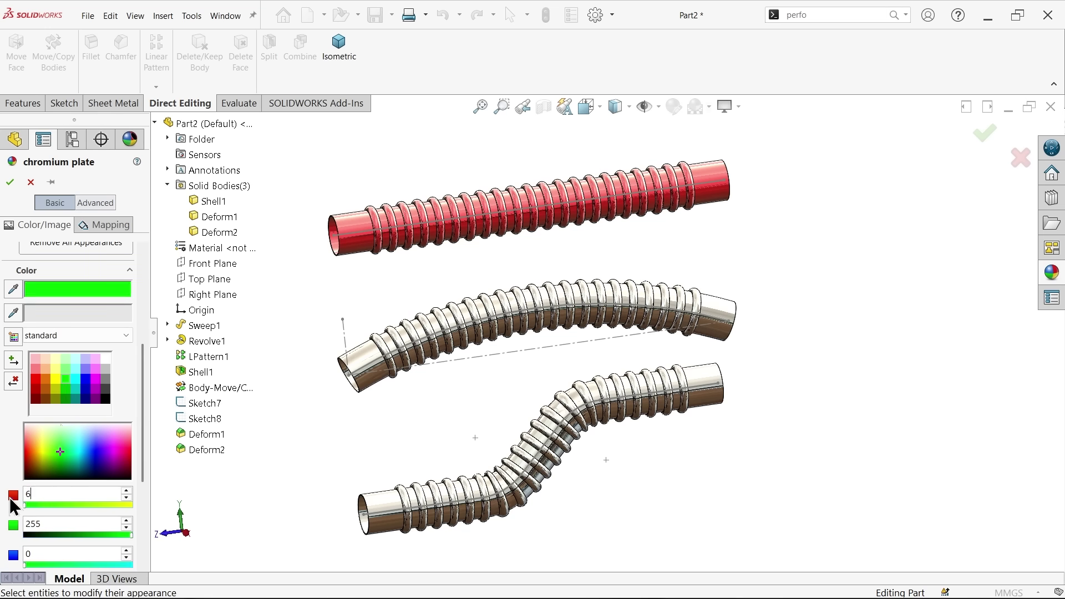
text(64)
click(27, 554)
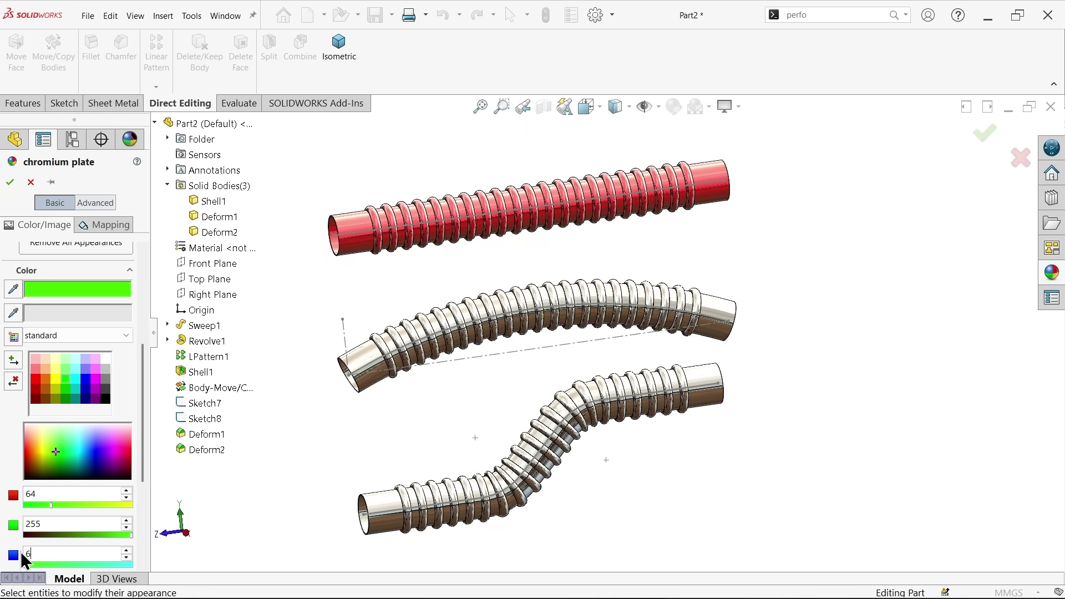
drag(144, 381, 144, 295)
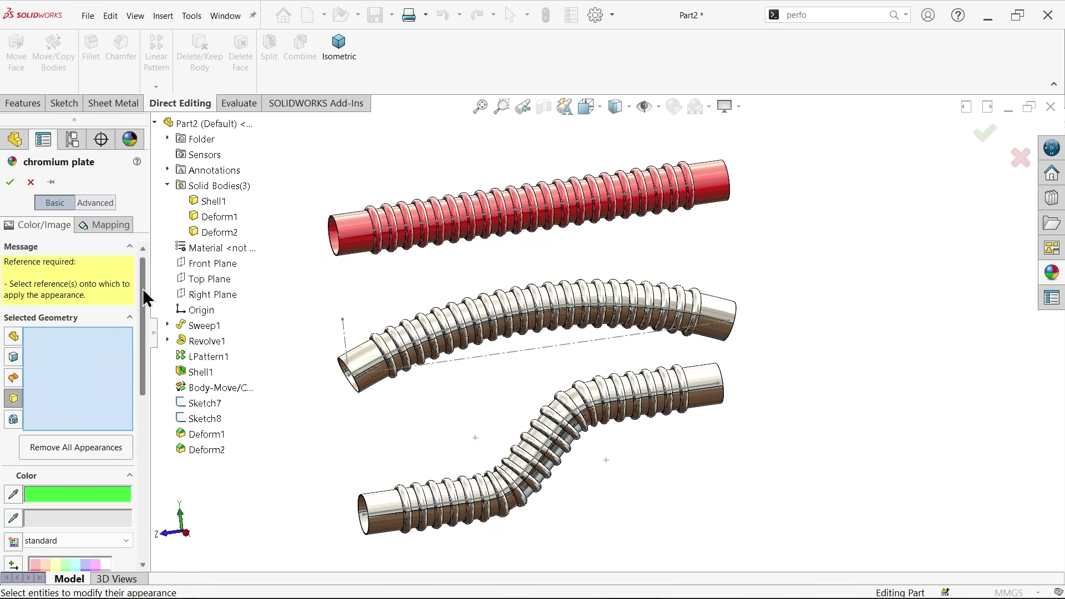
click(367, 379)
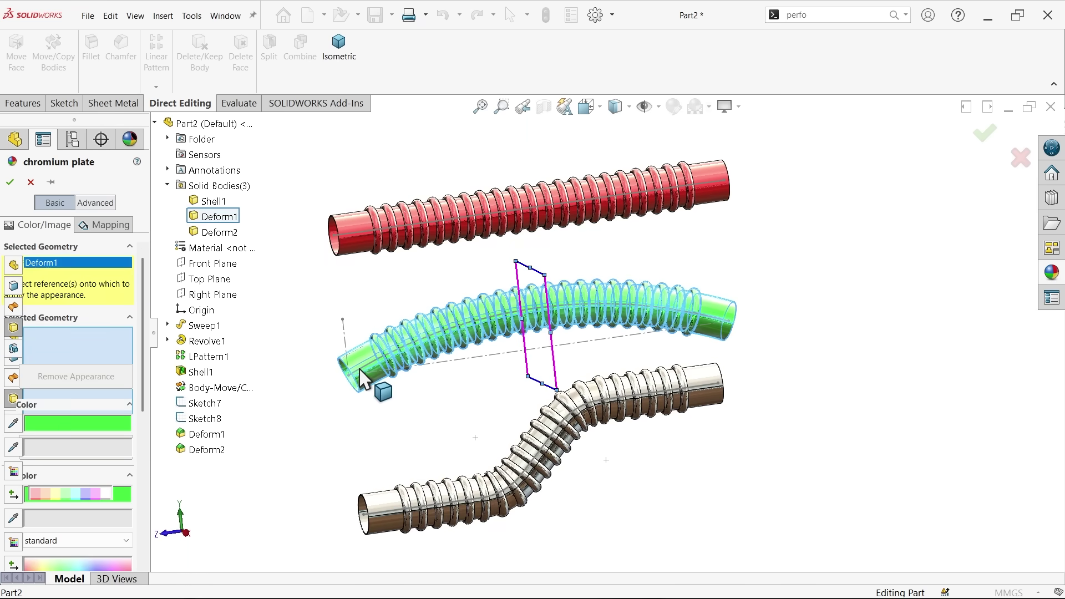
click(10, 182)
Step: Edit the chromium plate appearance again and make only the S-shaped tube's solid body, Deform2, its selected geometry
click(676, 106)
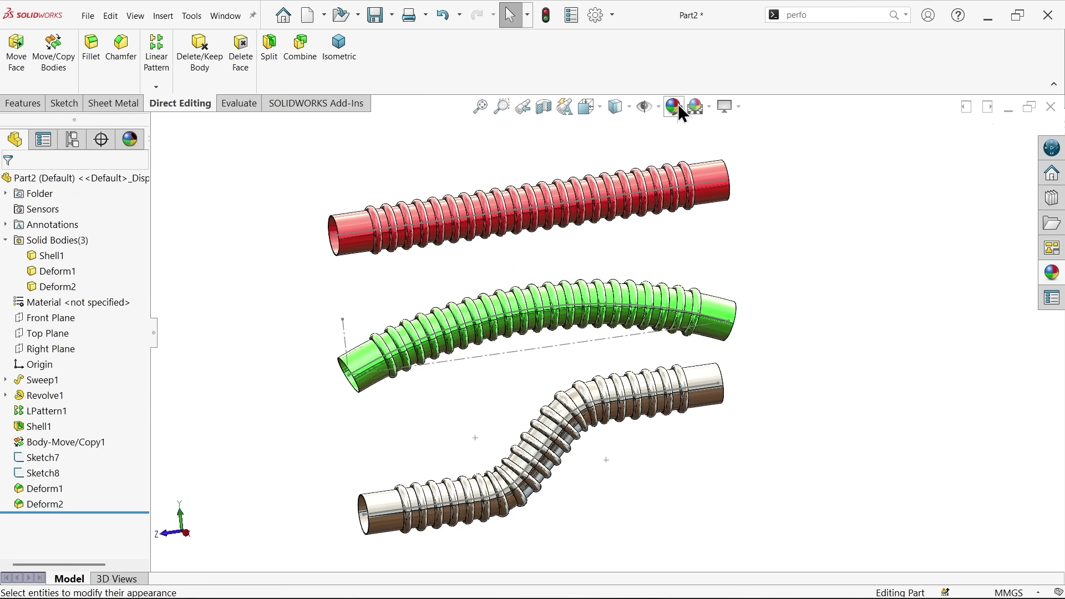
right_click(71, 312)
click(85, 321)
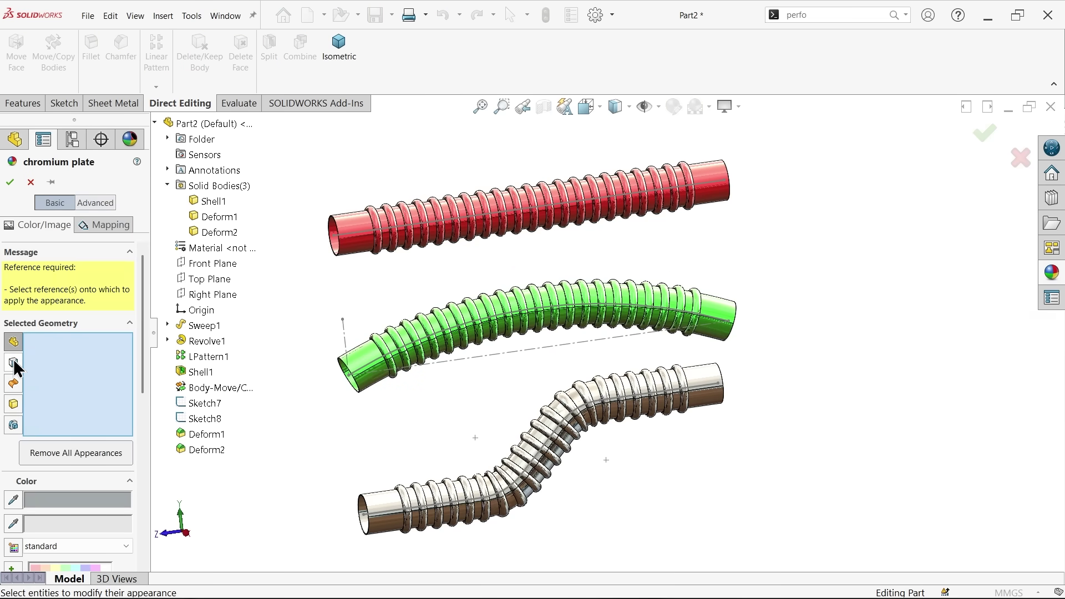
click(13, 408)
click(364, 507)
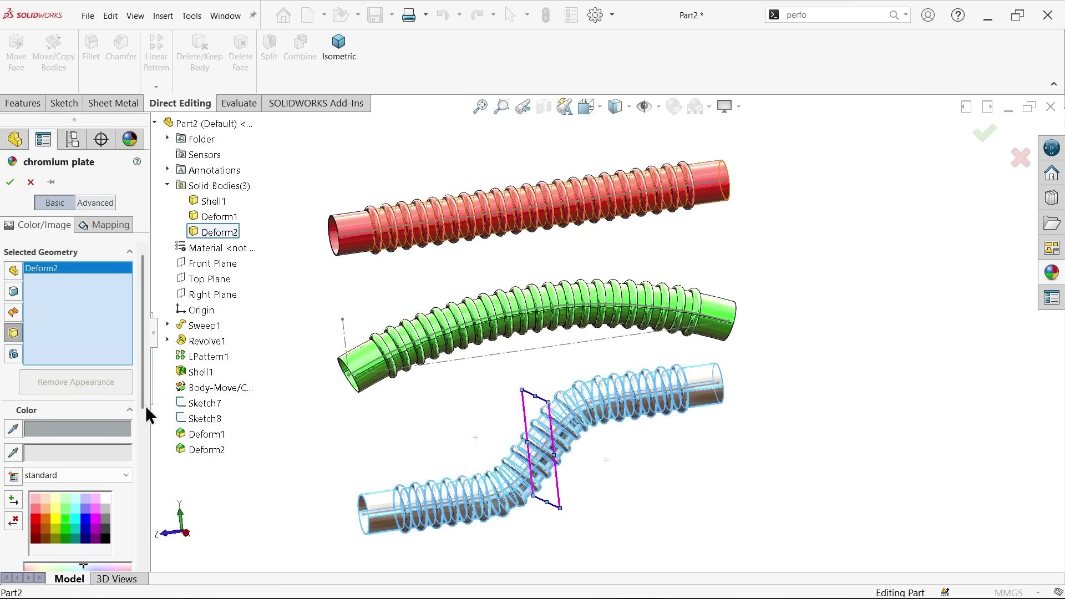
Step: Color the S-shaped tube body blue with RGB 64, 64, 255 and accept the appearance
drag(141, 397, 140, 466)
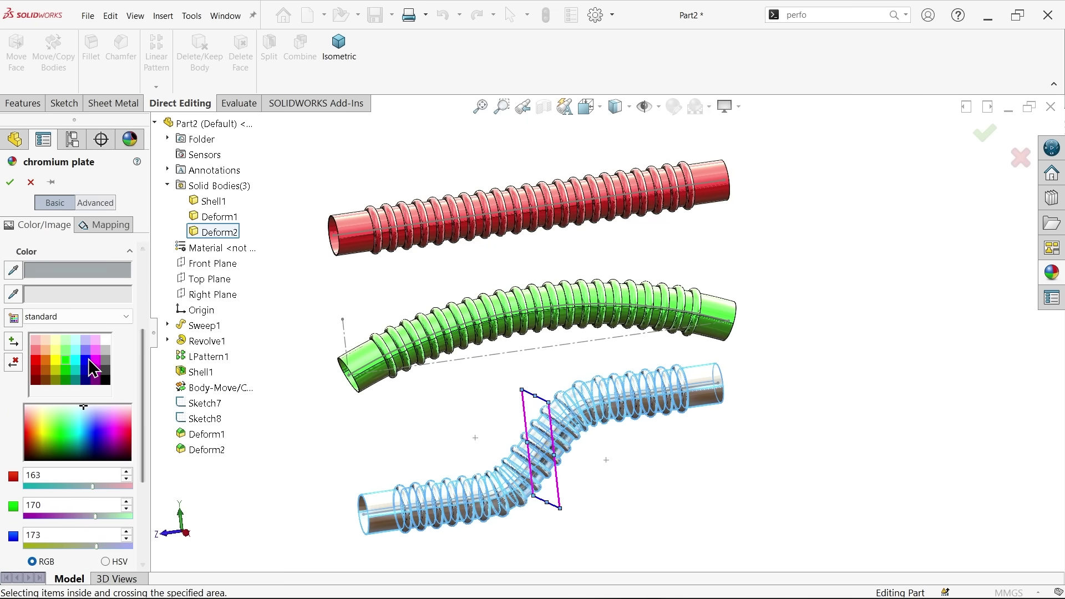
click(86, 351)
click(86, 361)
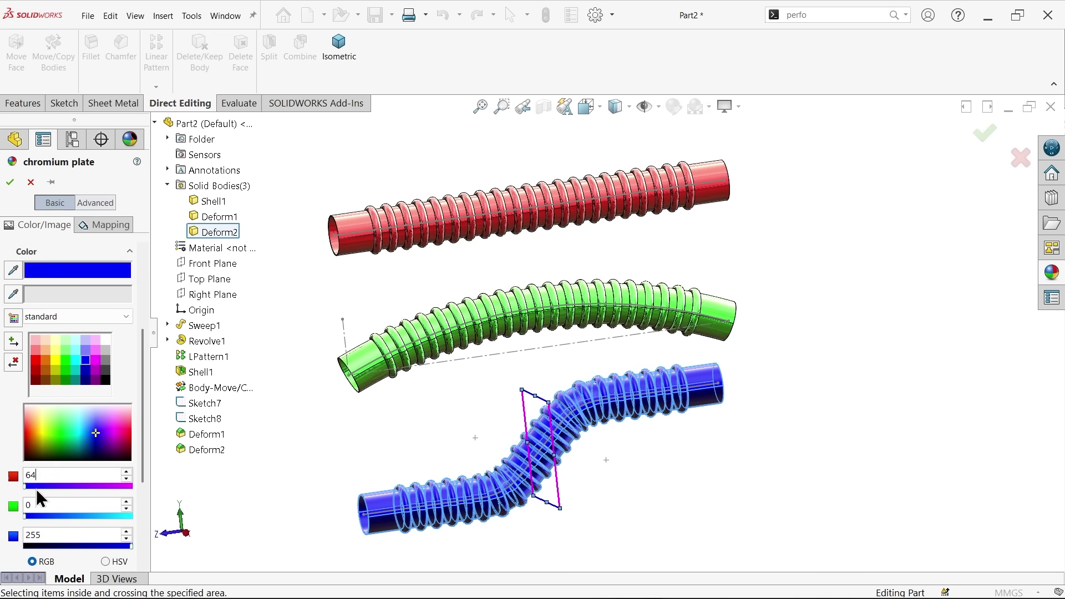
click(46, 505)
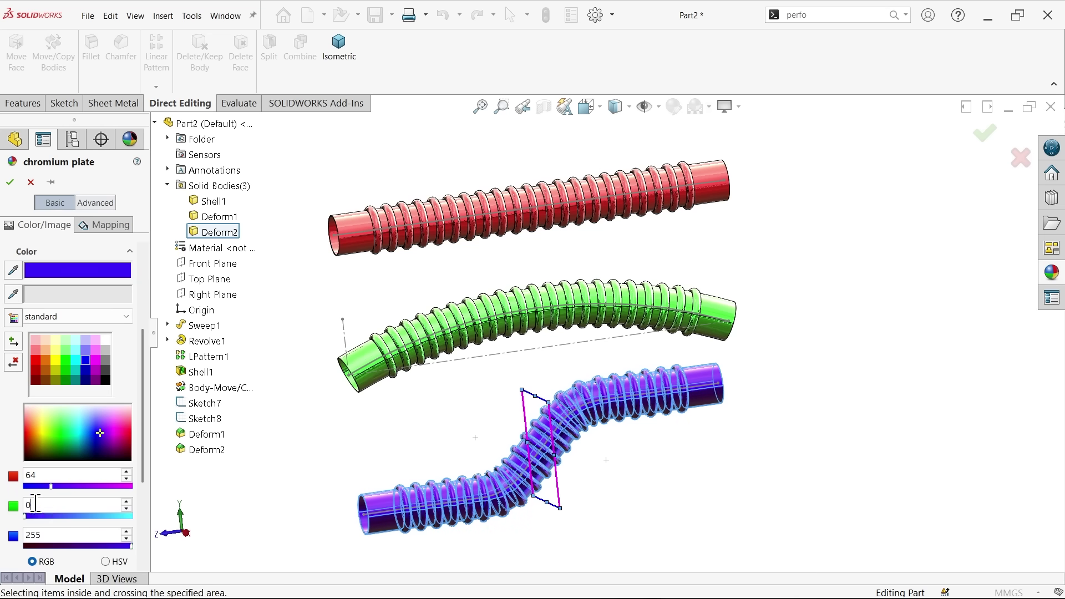
text(64)
click(11, 186)
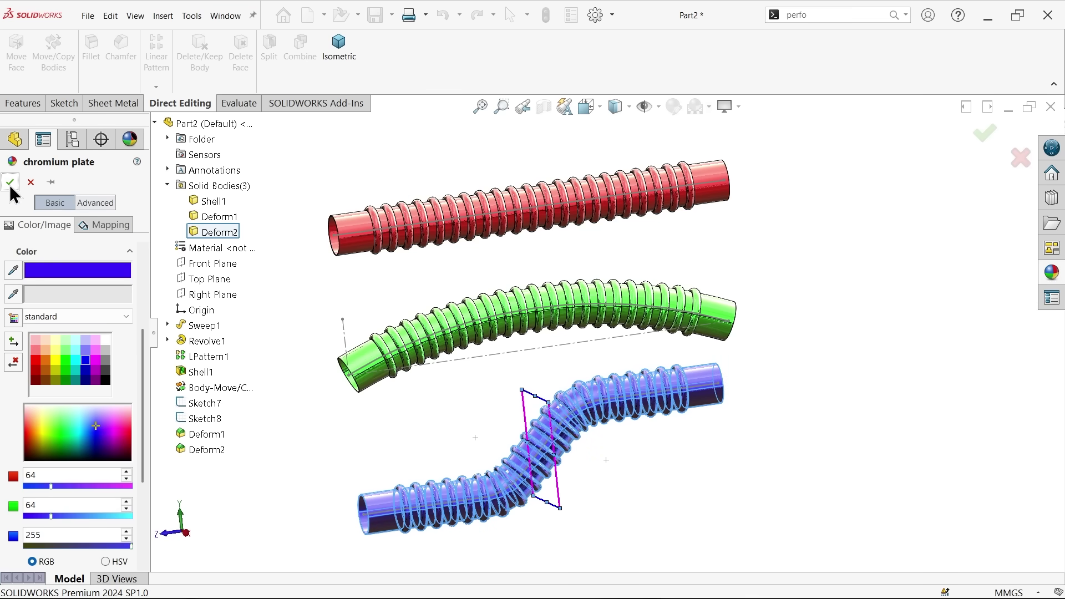
Step: Hide Sketch7 at the arched tube, the straight tube's centerline sketch, and Sketch8 at the S-shaped tube
click(455, 361)
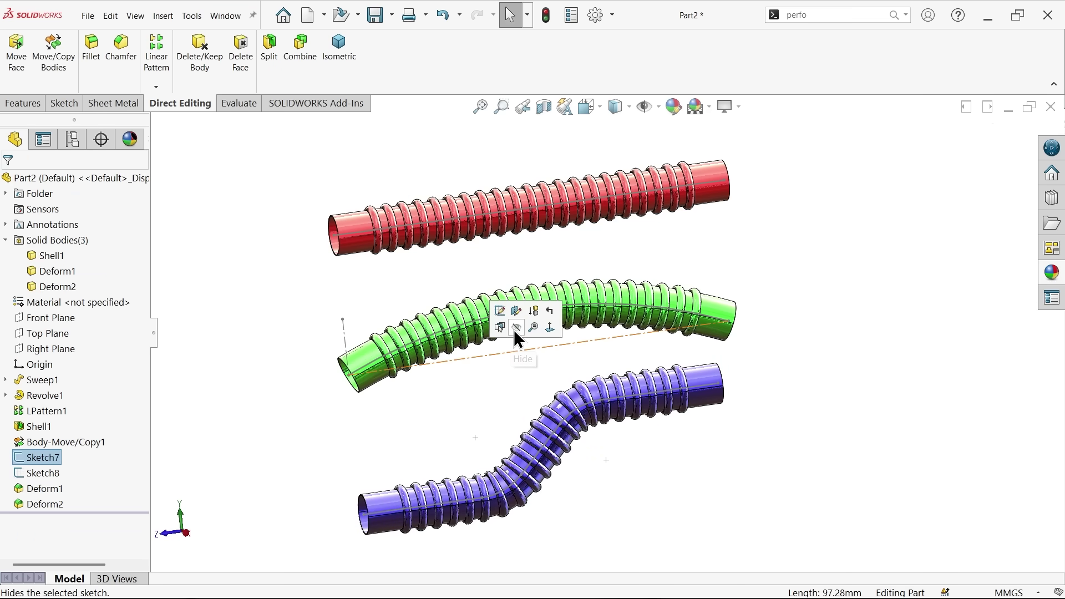
click(517, 326)
click(528, 199)
click(512, 186)
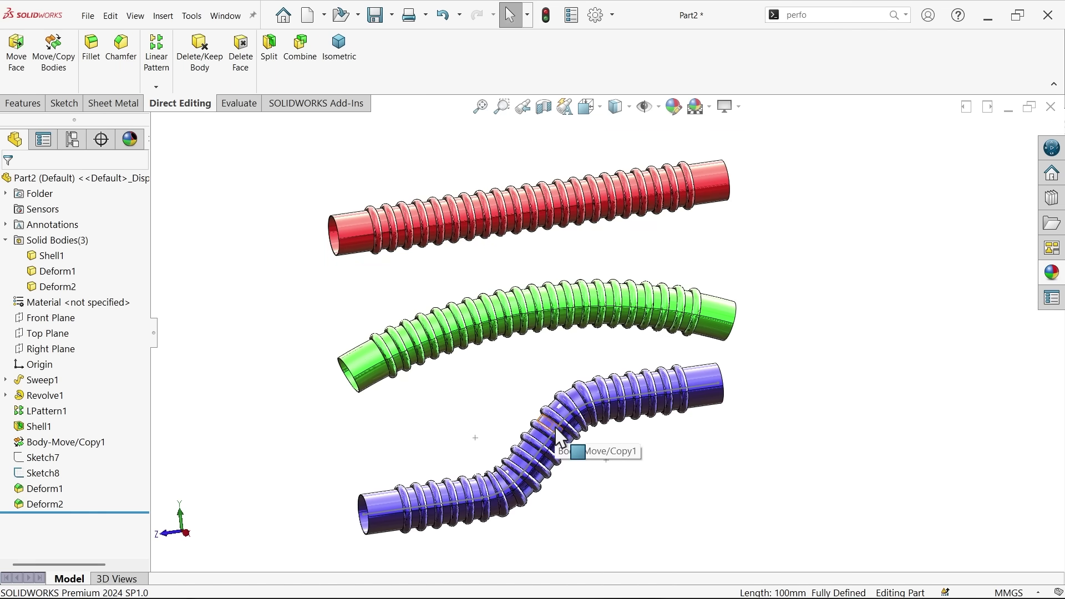
click(554, 428)
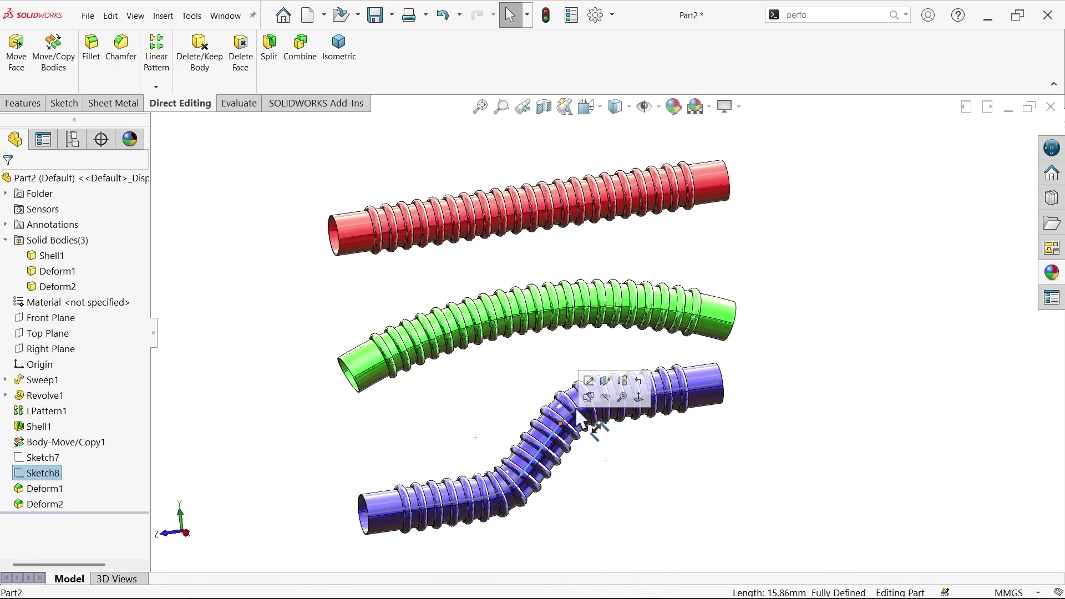
click(607, 397)
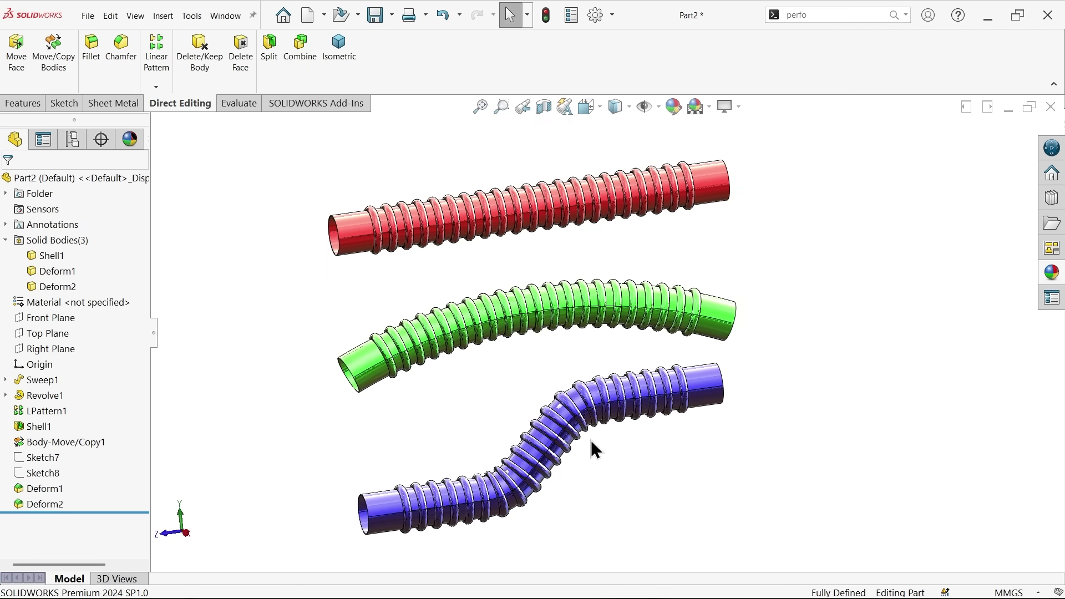
scroll(575, 417, down, 2)
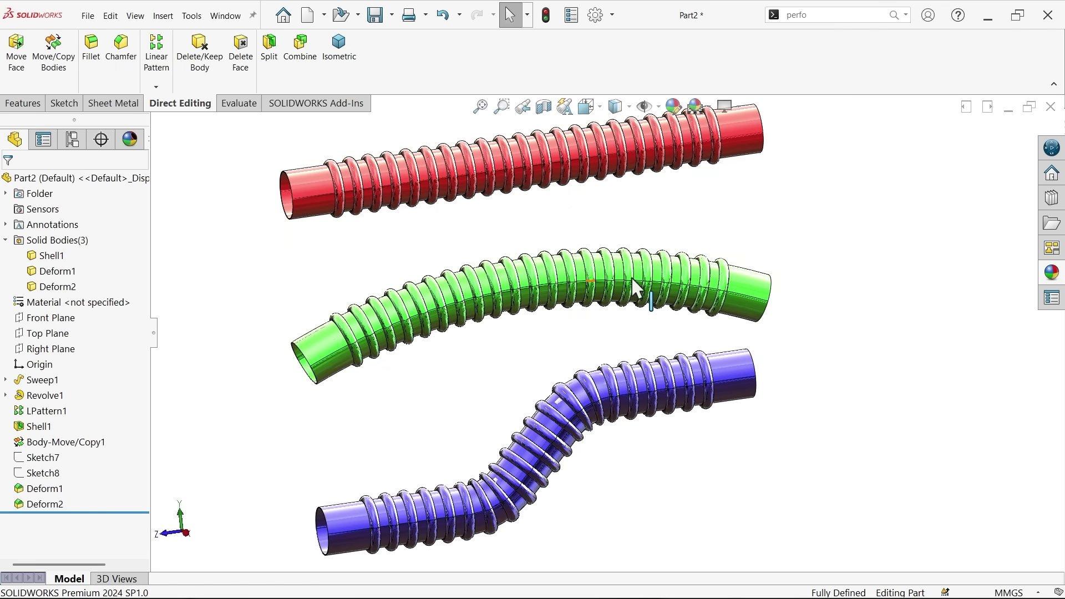
mouse_move(478, 453)
middle_down()
mouse_move(440, 368)
mouse_move(440, 468)
mouse_move(483, 423)
mouse_move(464, 444)
mouse_move(485, 397)
mouse_move(480, 442)
middle_up()
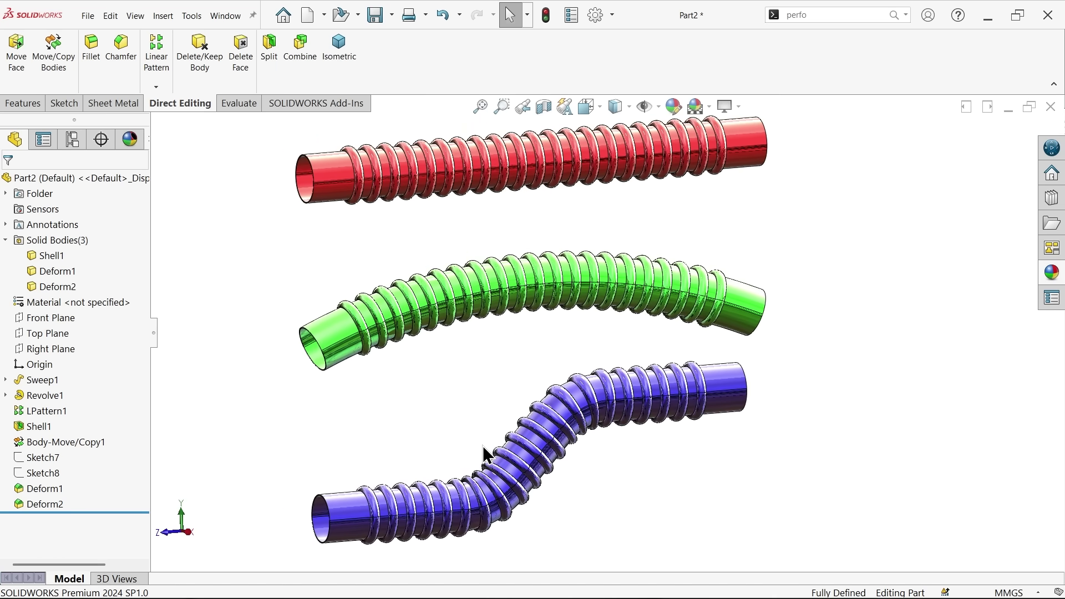